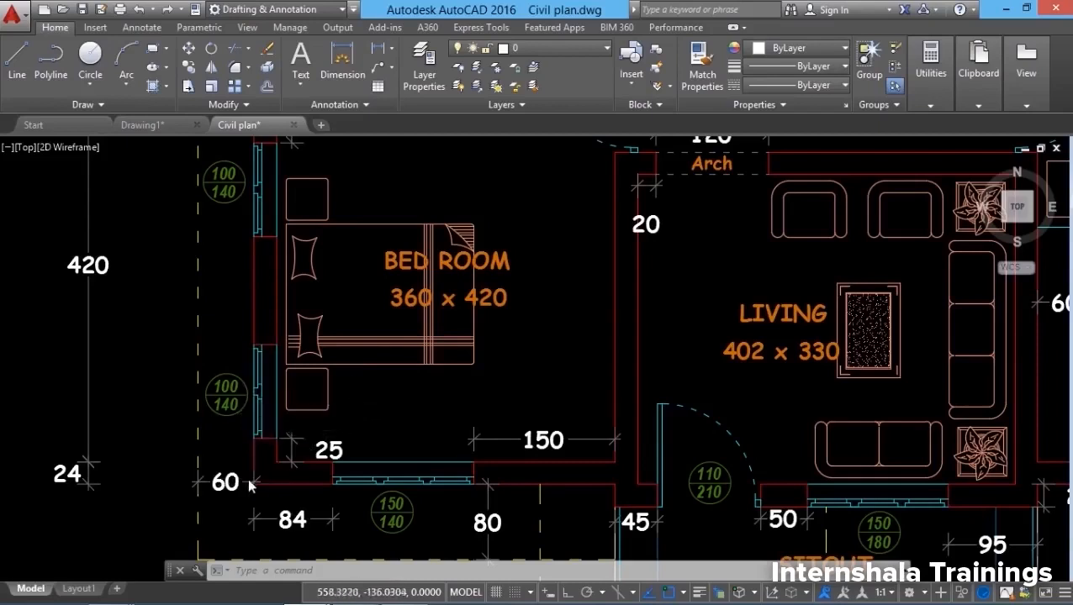
Step: Select the two bedroom windows and the toilet window on the outer wall to inspect them, and clear the selection
scroll(247, 453, down, 2)
middle_drag(244, 441, 249, 486)
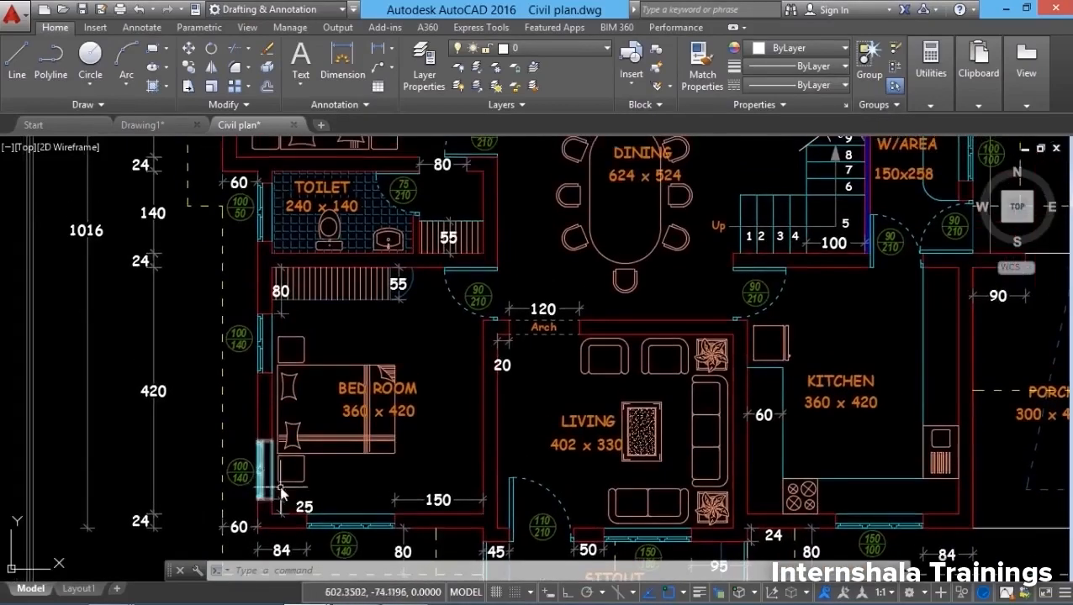
click(263, 471)
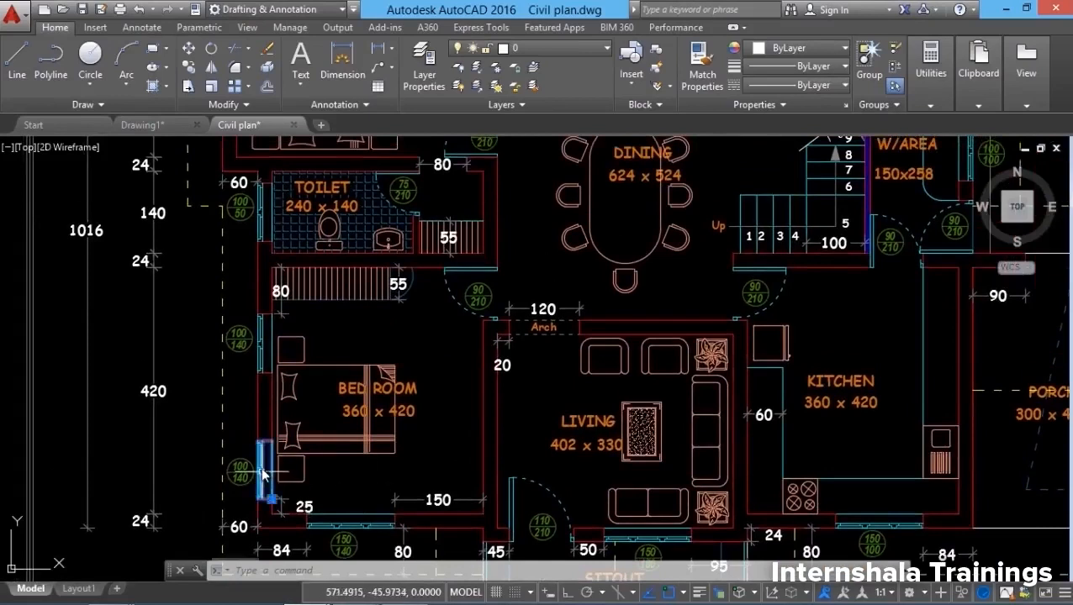
click(265, 346)
click(263, 212)
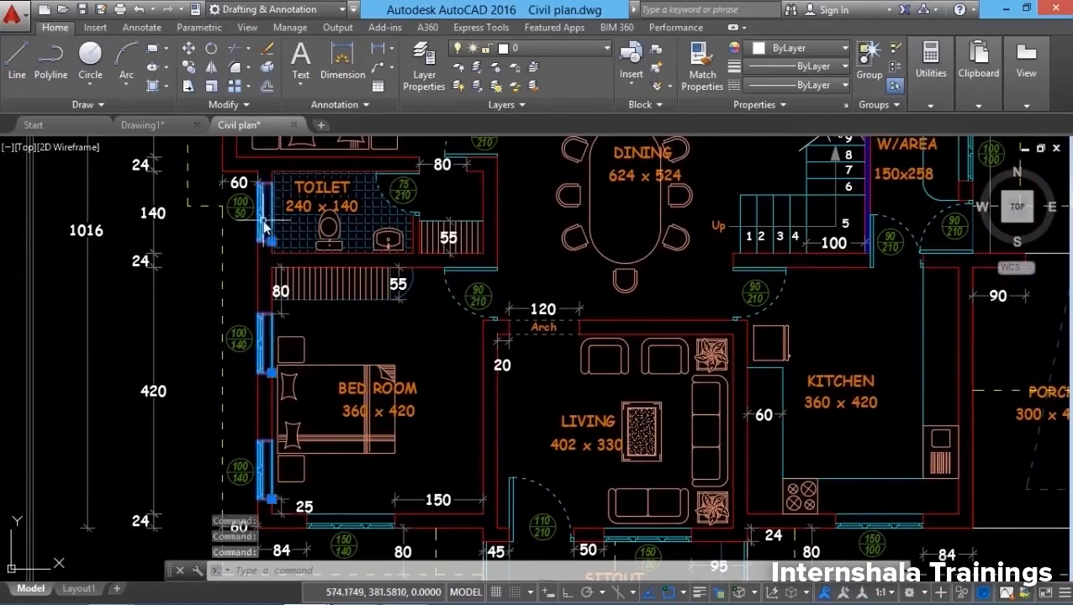
key(Escape)
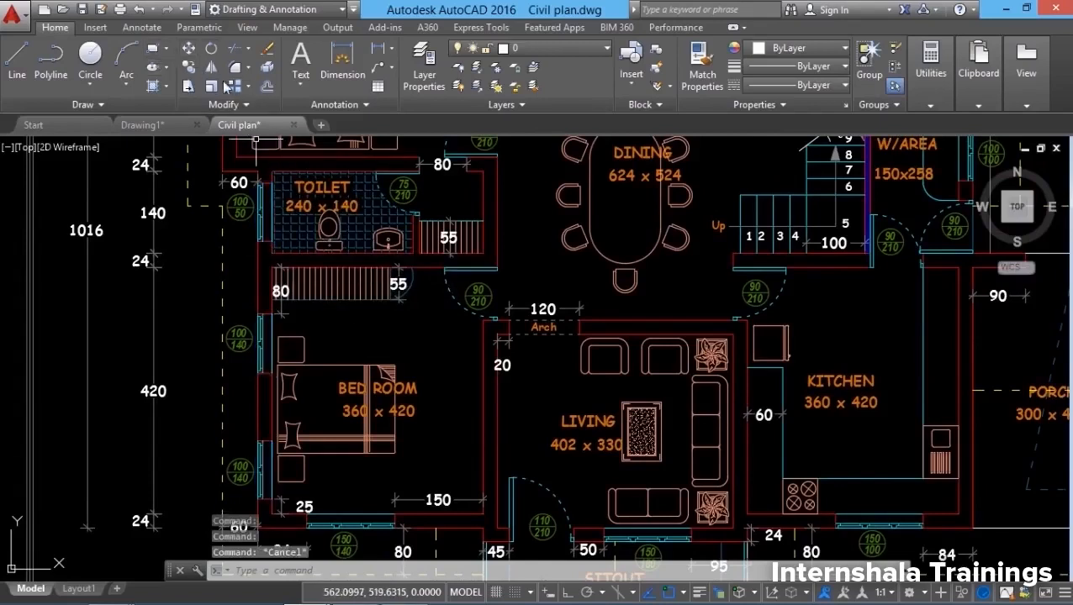
Step: Copy the lower bedroom window into the empty space outside the wall and check the copy by selecting it
click(182, 65)
click(180, 431)
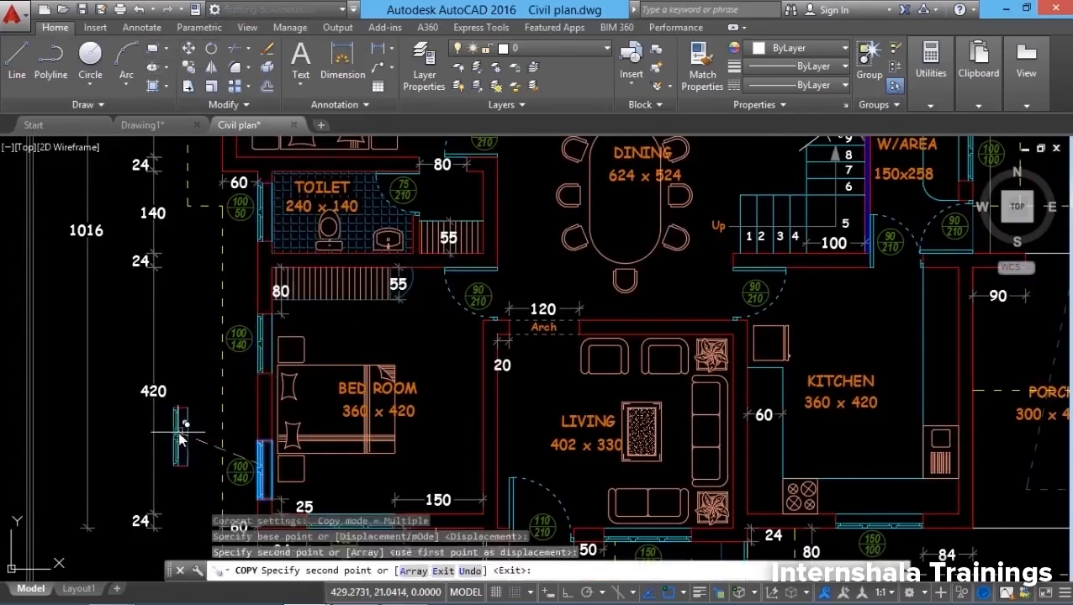
key(Escape)
scroll(176, 480, up, 5)
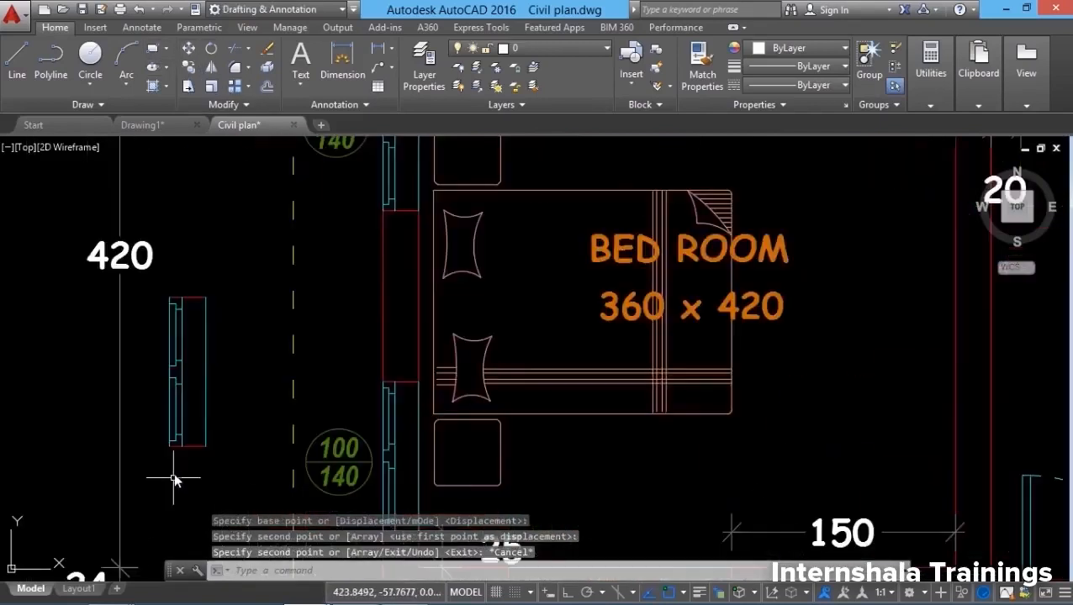
click(181, 361)
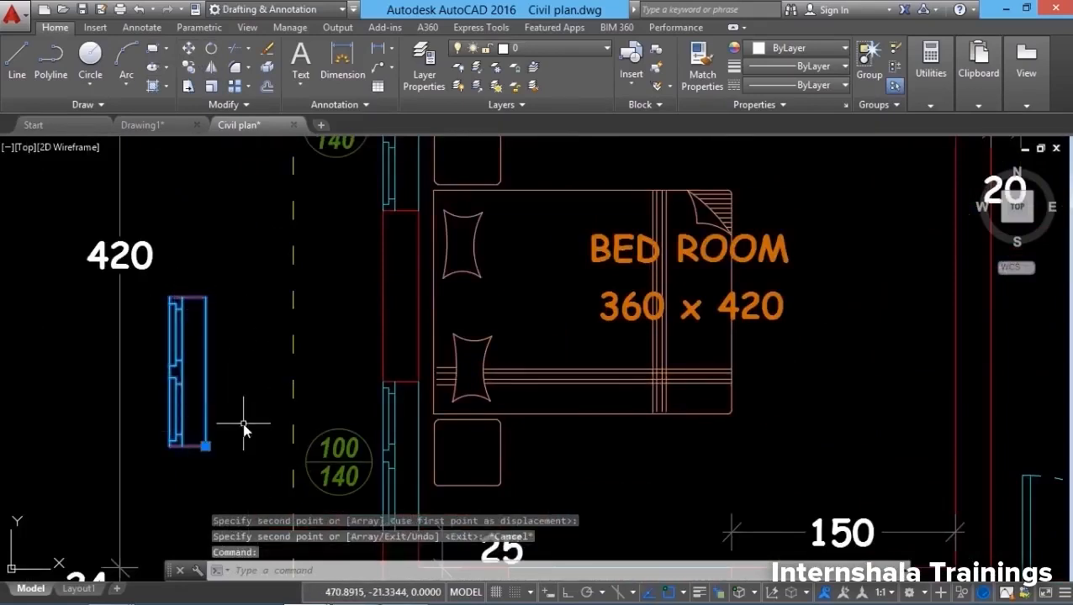
key(Escape)
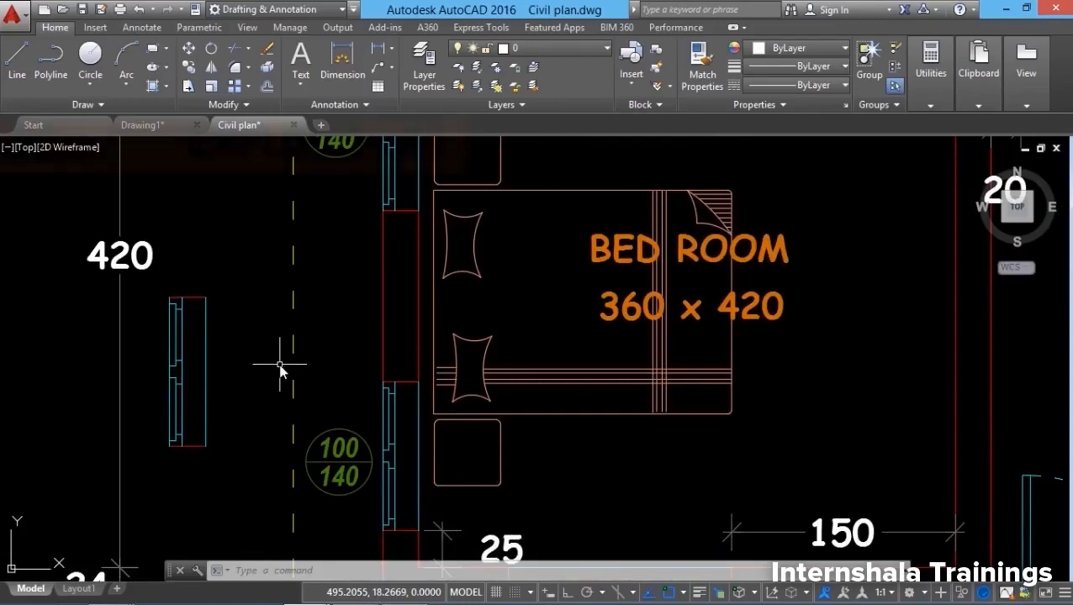
Step: Explode the copied window outside the bedroom wall into separate objects
text(x)
key(Return)
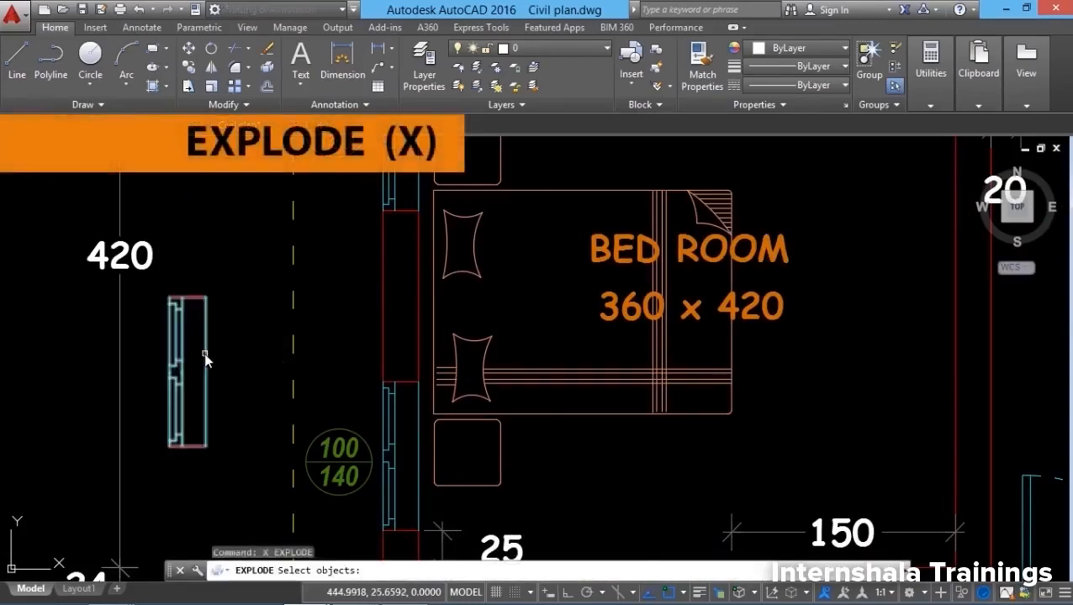
click(206, 359)
key(Return)
key(Escape)
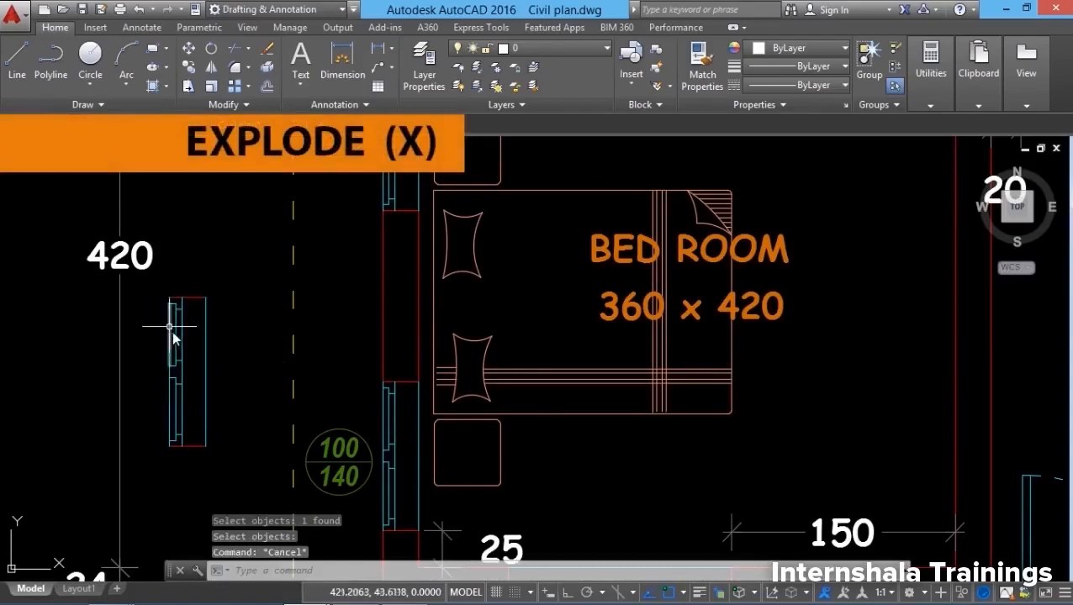
Step: Select individual lines of the exploded window copy to examine them as separate objects, clearing each selection
click(174, 335)
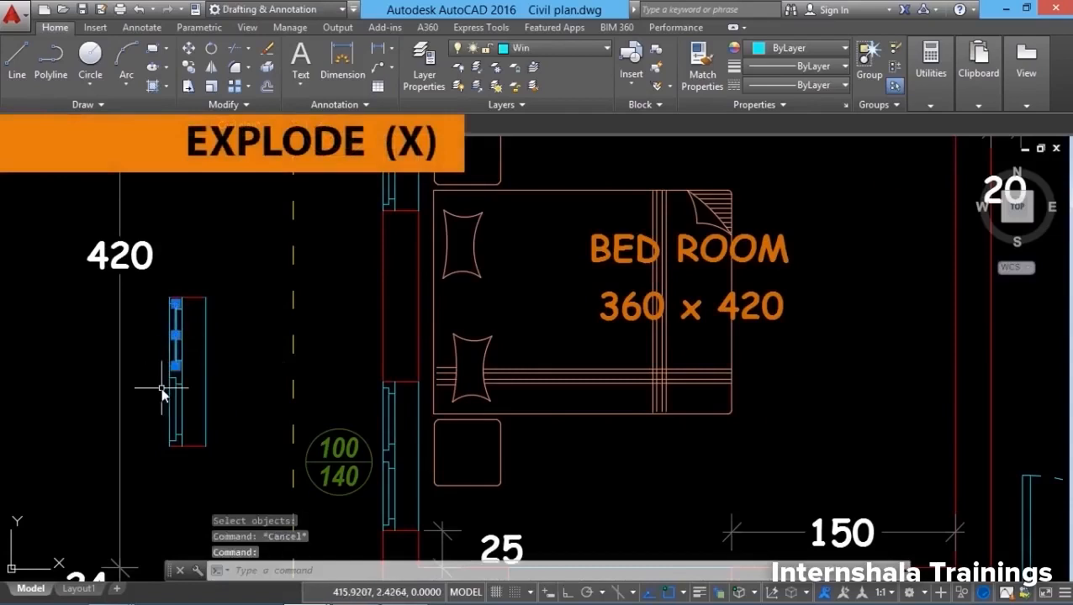
scroll(162, 394, up, 2)
key(Escape)
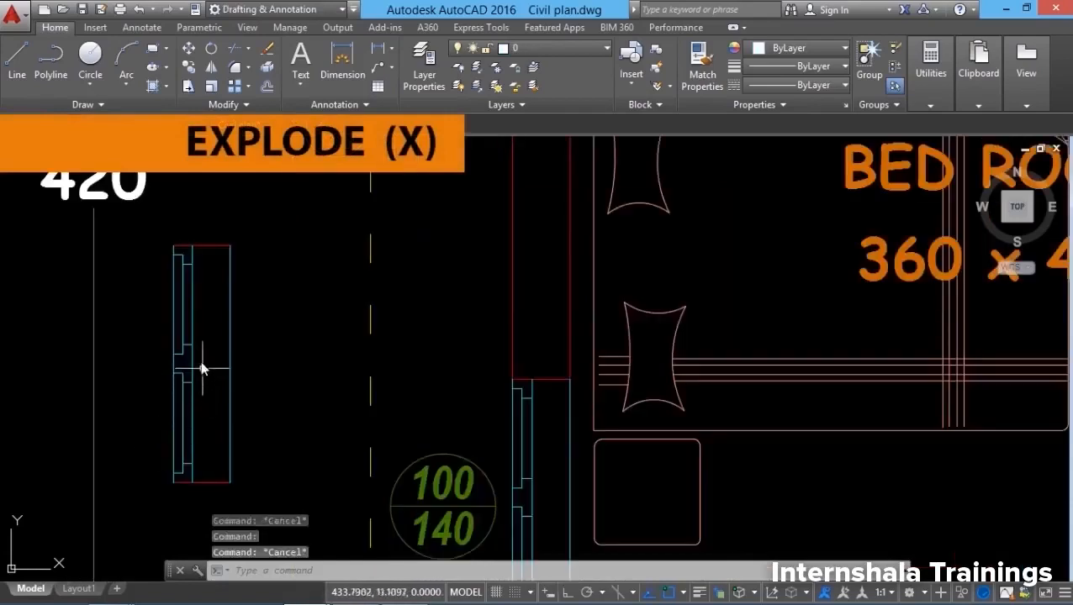
click(192, 369)
key(Escape)
scroll(156, 375, down, 2)
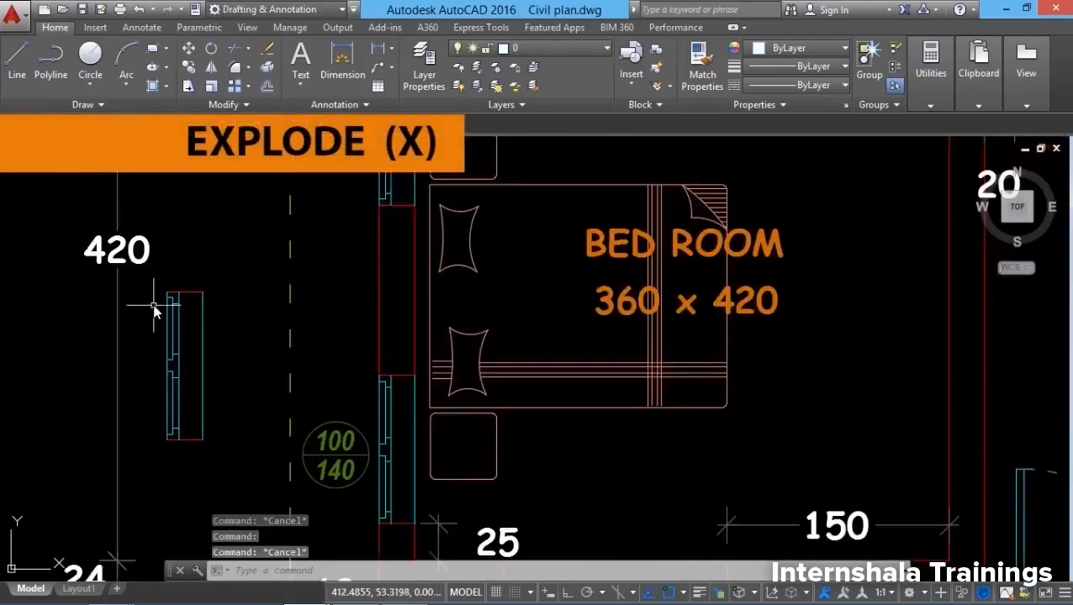
Step: Try to explode all the pieces of the window copy once more
click(155, 271)
click(214, 474)
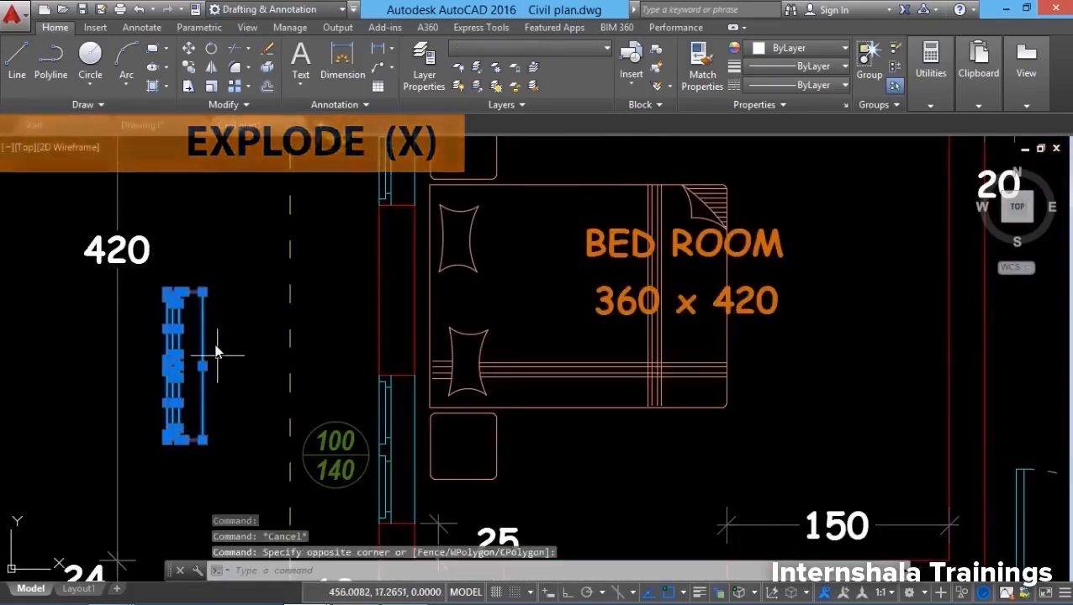
text(x)
key(Return)
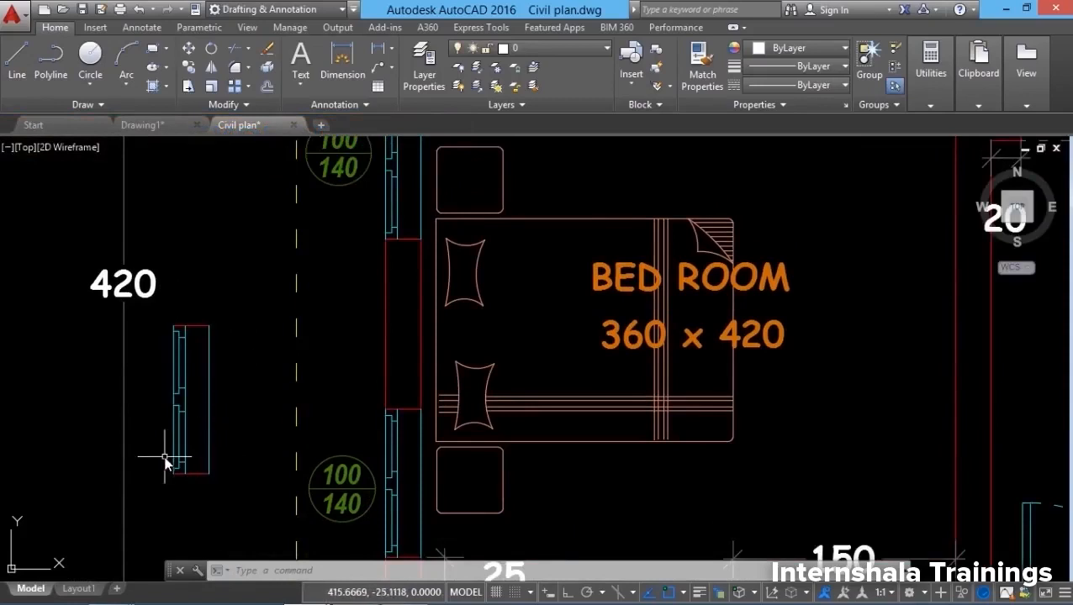
Step: Undo the operations back to before the bedroom window was copied and exploded
scroll(81, 456, down, 5)
scroll(81, 456, up, 3)
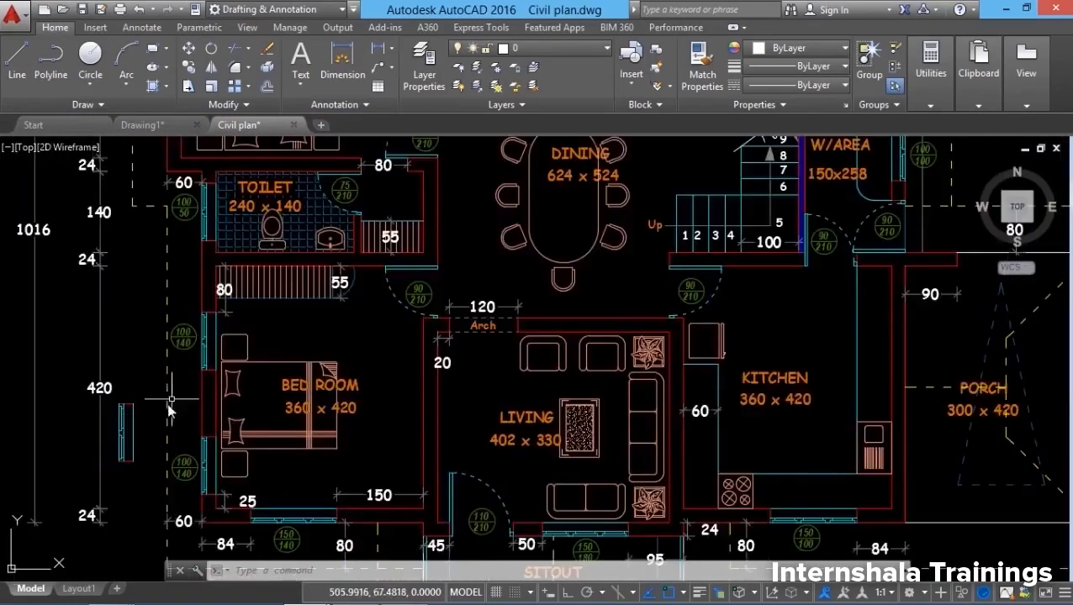
scroll(151, 431, up, 3)
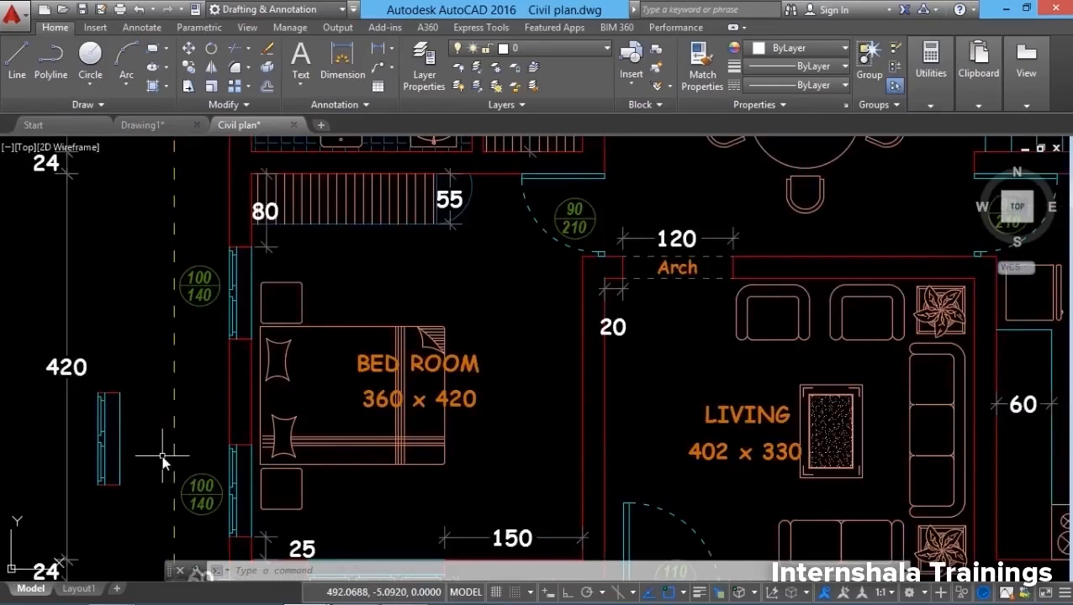
scroll(133, 490, down, 2)
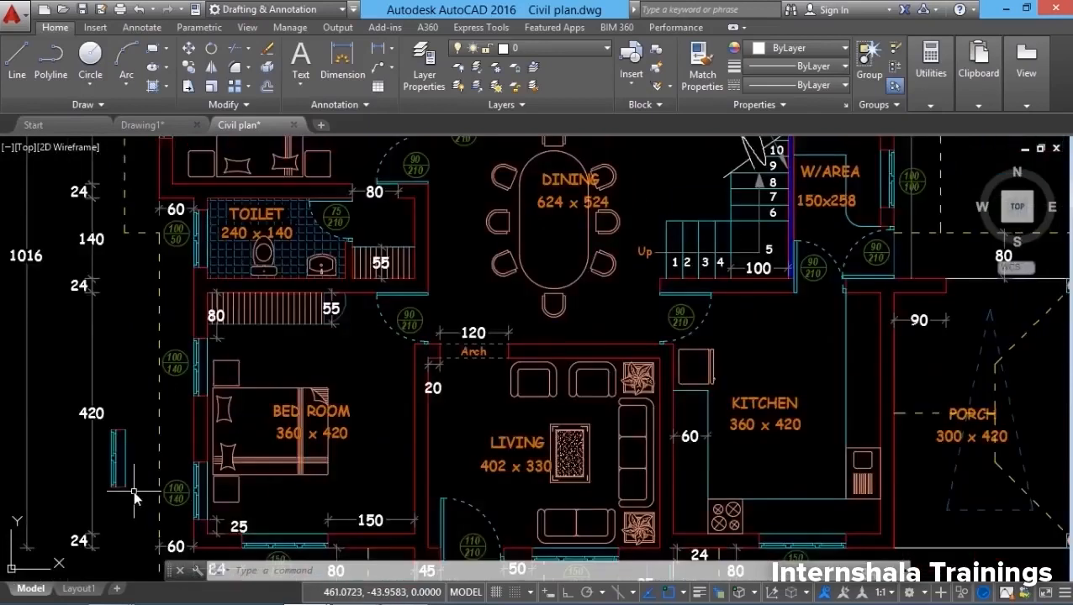
key(ctrl+z)
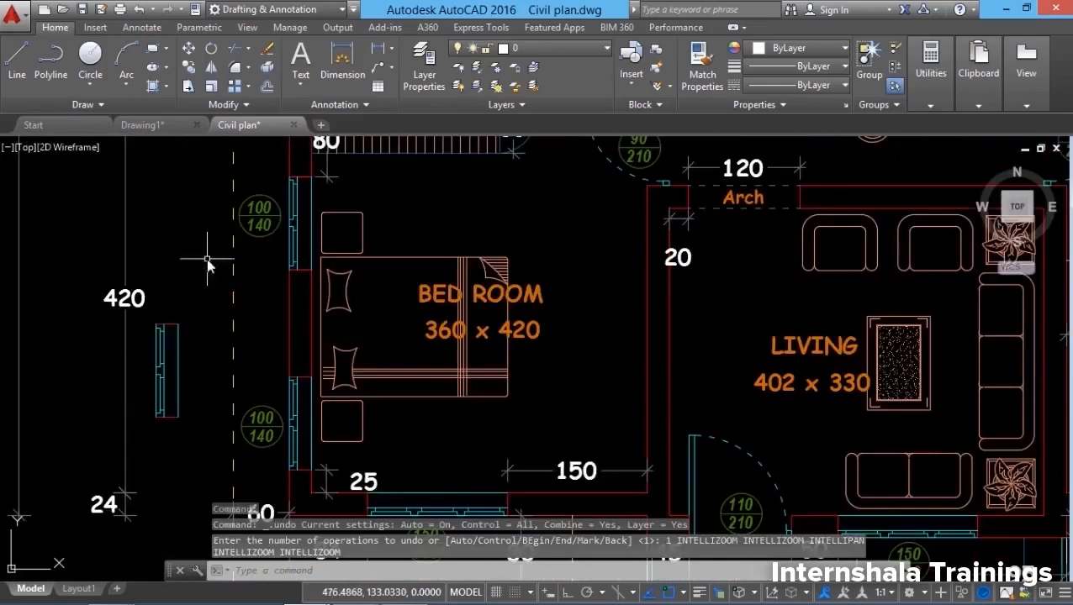
click(137, 9)
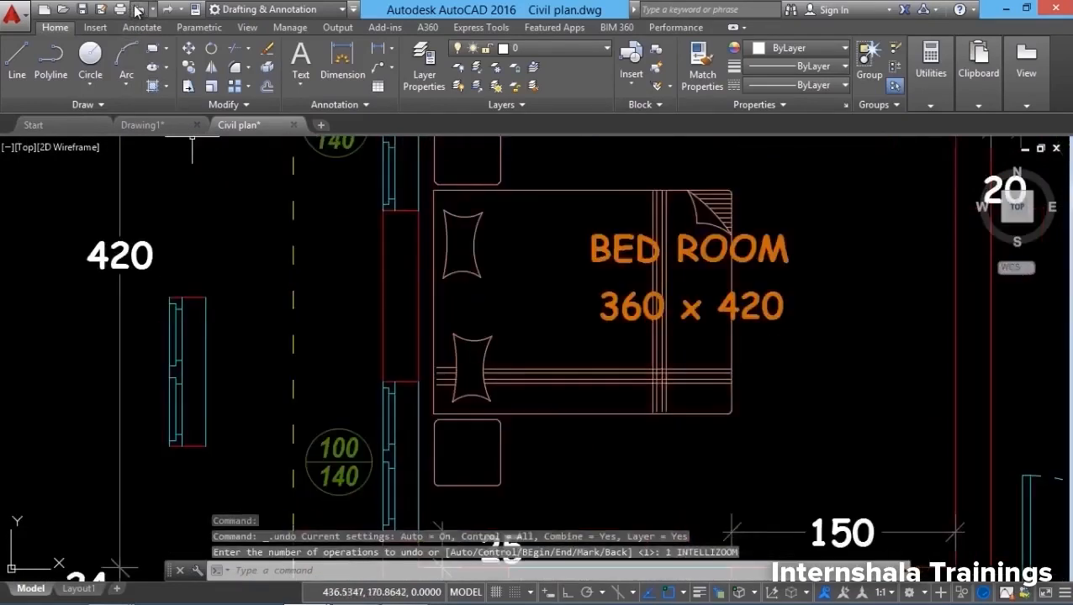
click(138, 9)
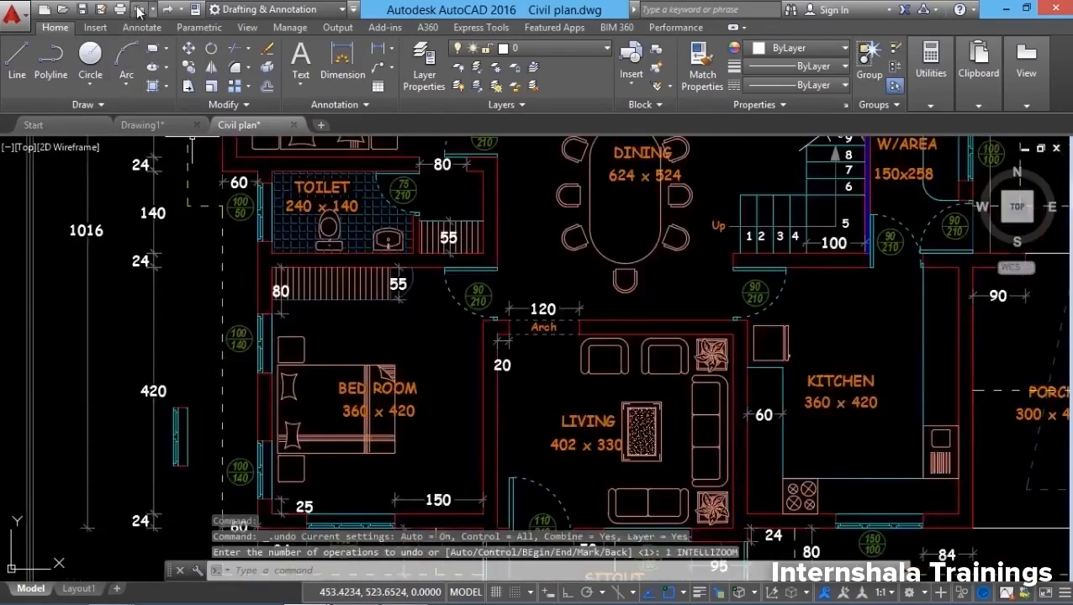
click(138, 9)
scroll(273, 416, up, 4)
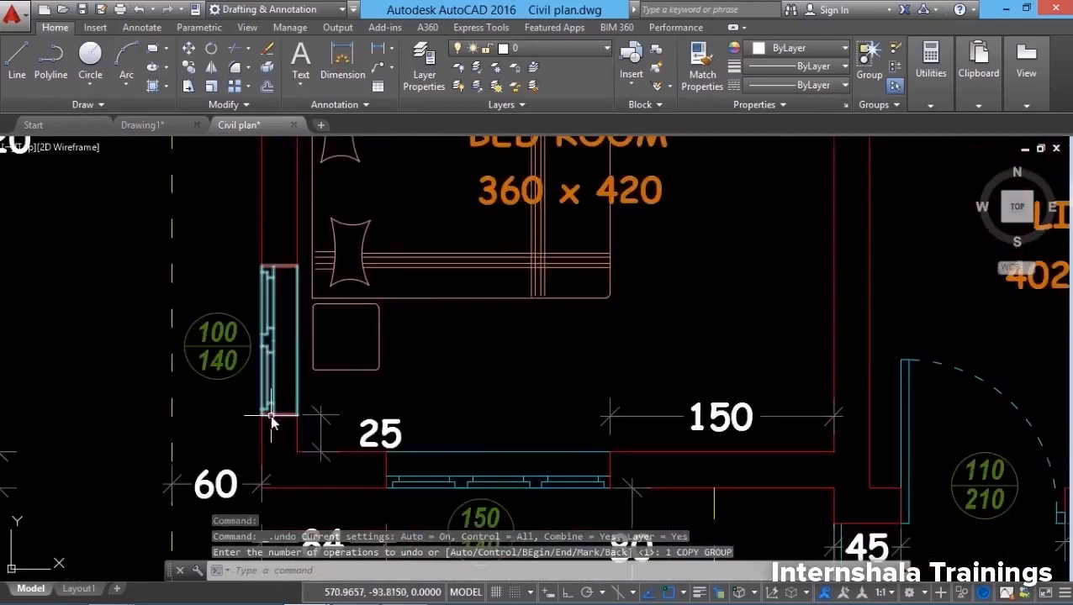
scroll(220, 439, down, 2)
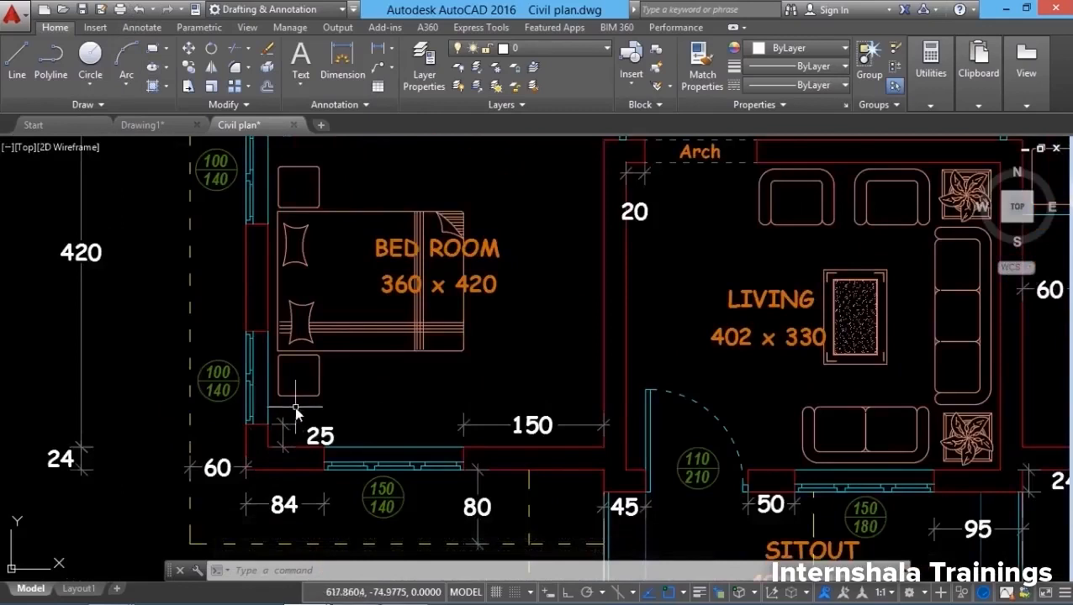
scroll(293, 429, up, 2)
scroll(227, 455, down, 2)
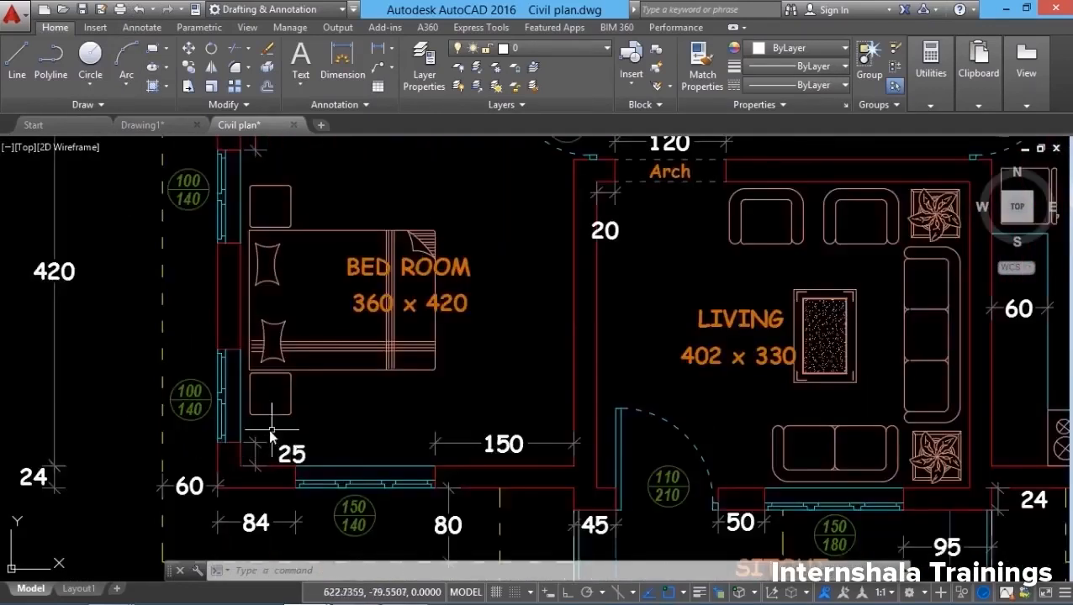
middle_drag(271, 431, 215, 448)
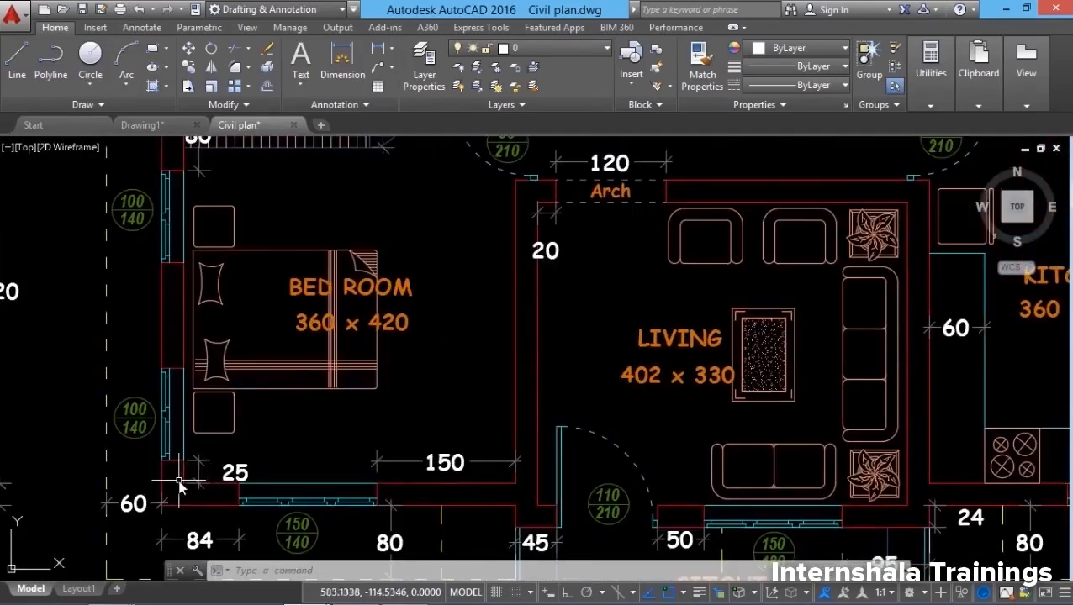
scroll(180, 480, up, 2)
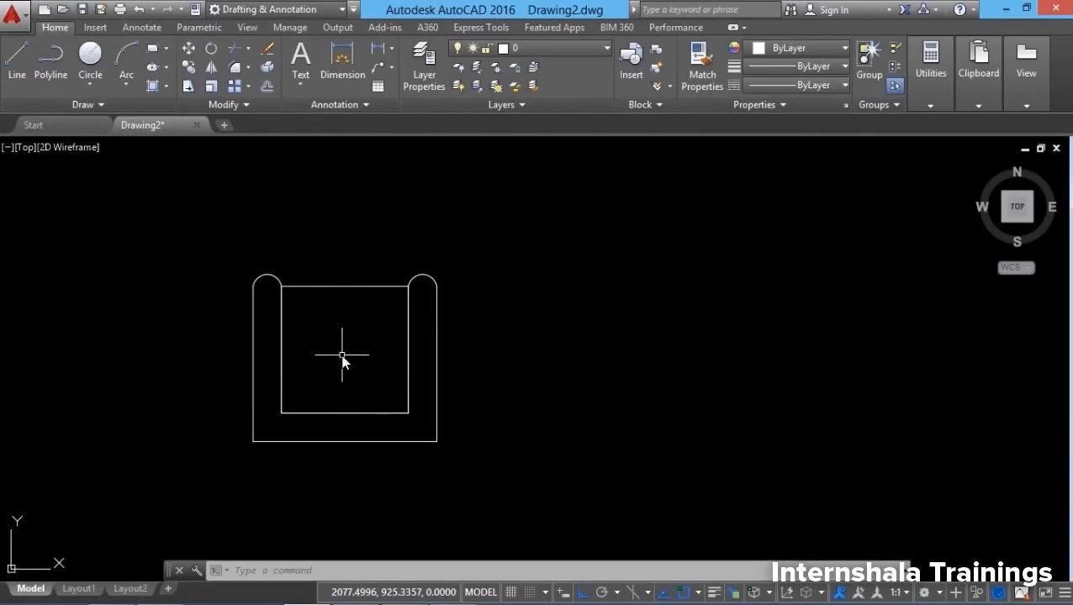
click(267, 50)
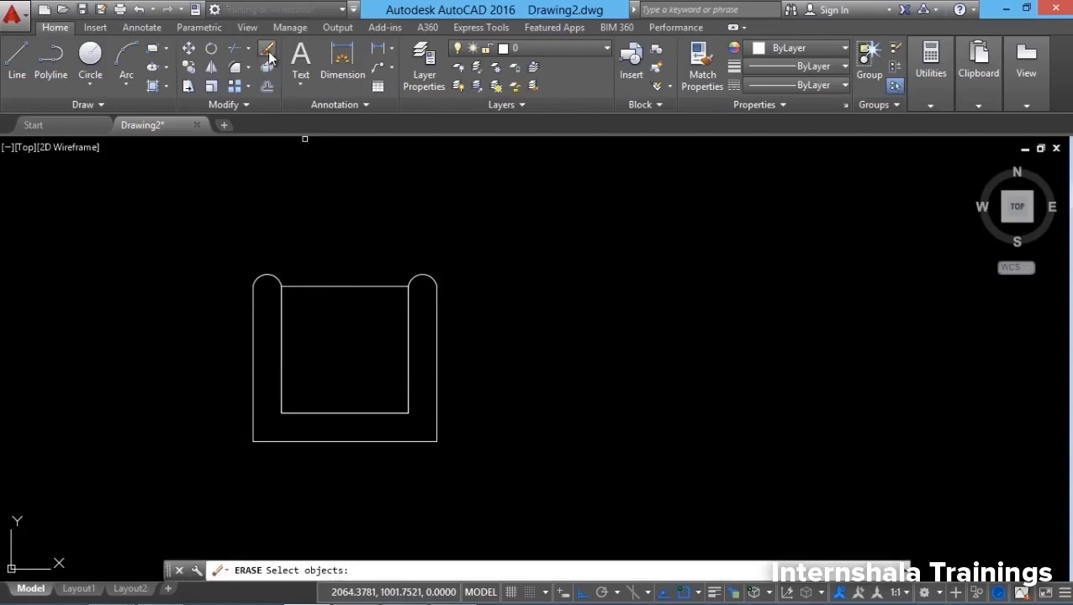
click(227, 212)
click(499, 513)
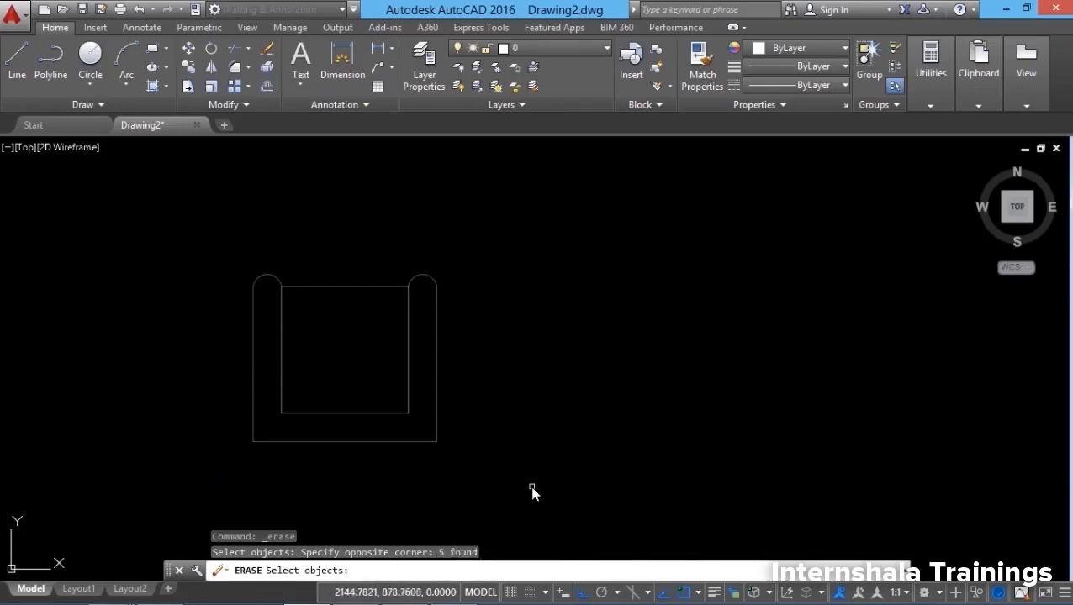
key(Escape)
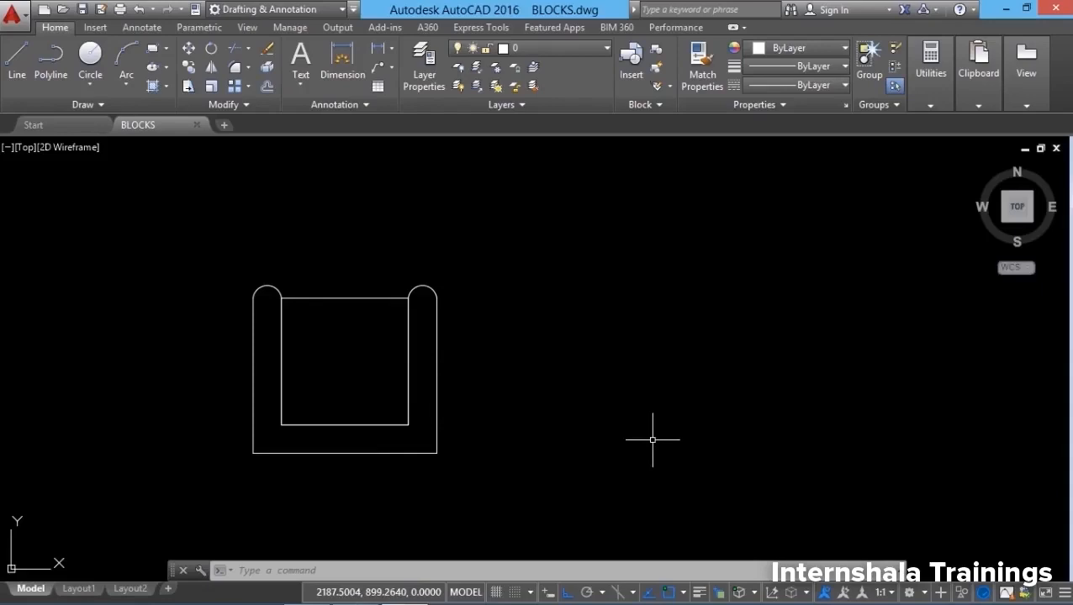
Step: Start a block definition named CHAIR and pick the midpoint of the chair's lower outer edge as its base point
text(b)
key(Return)
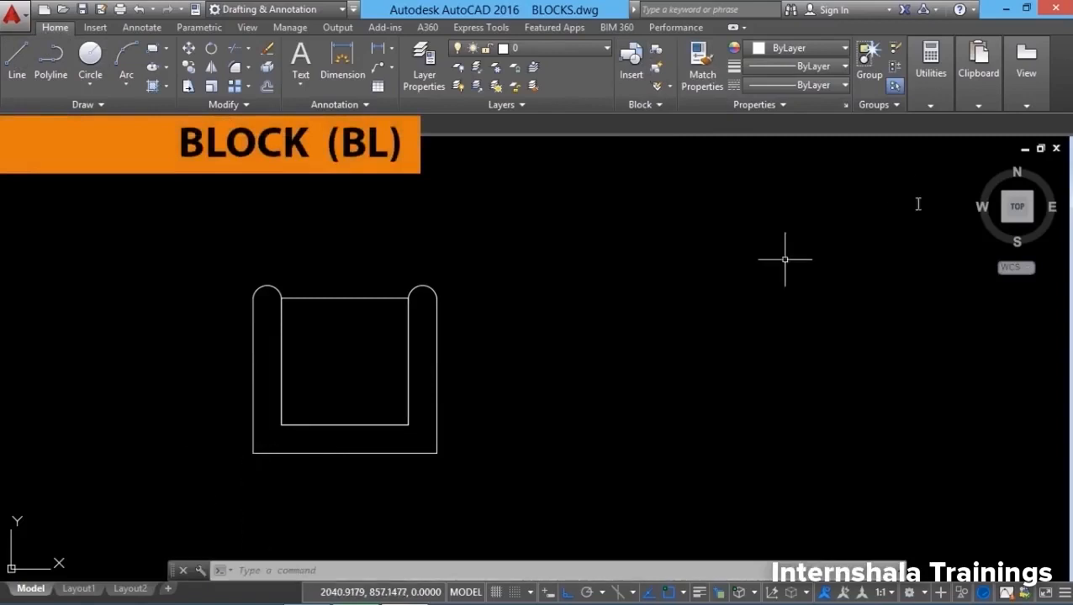
click(655, 48)
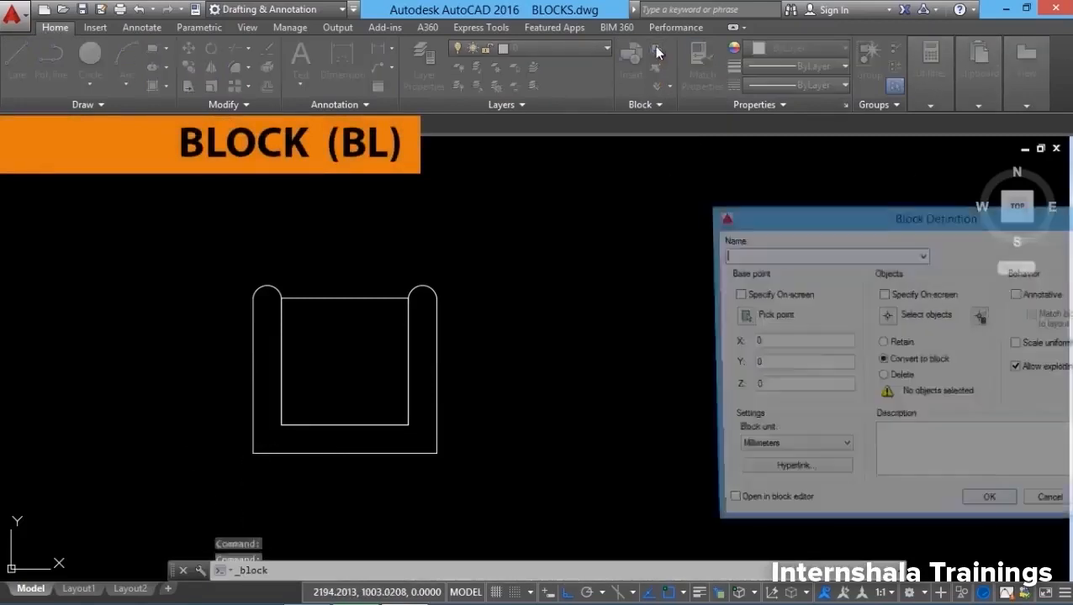
drag(872, 217, 639, 168)
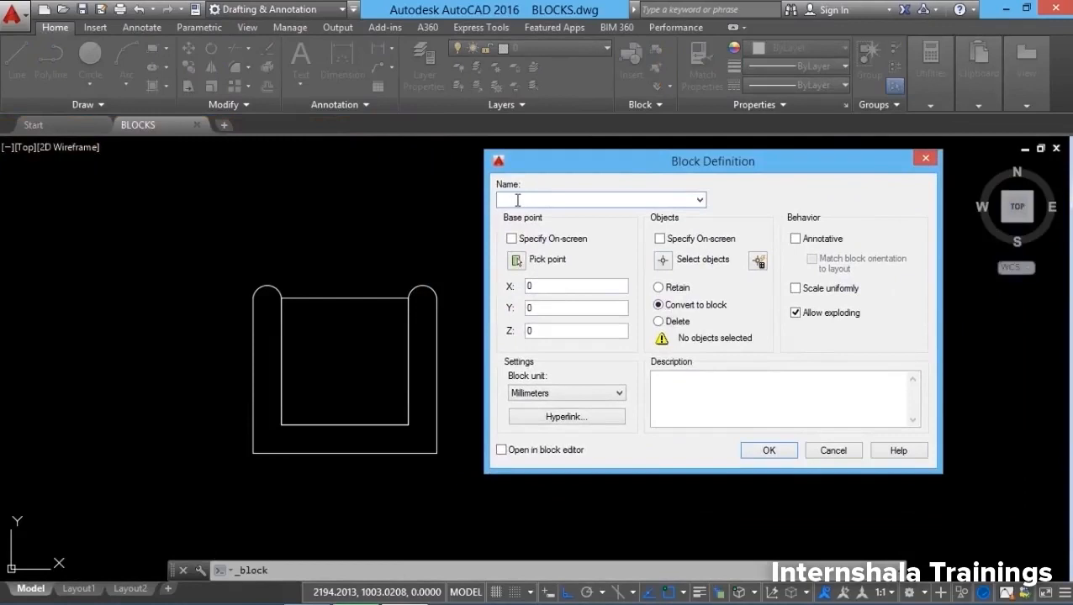
text(CHAIR)
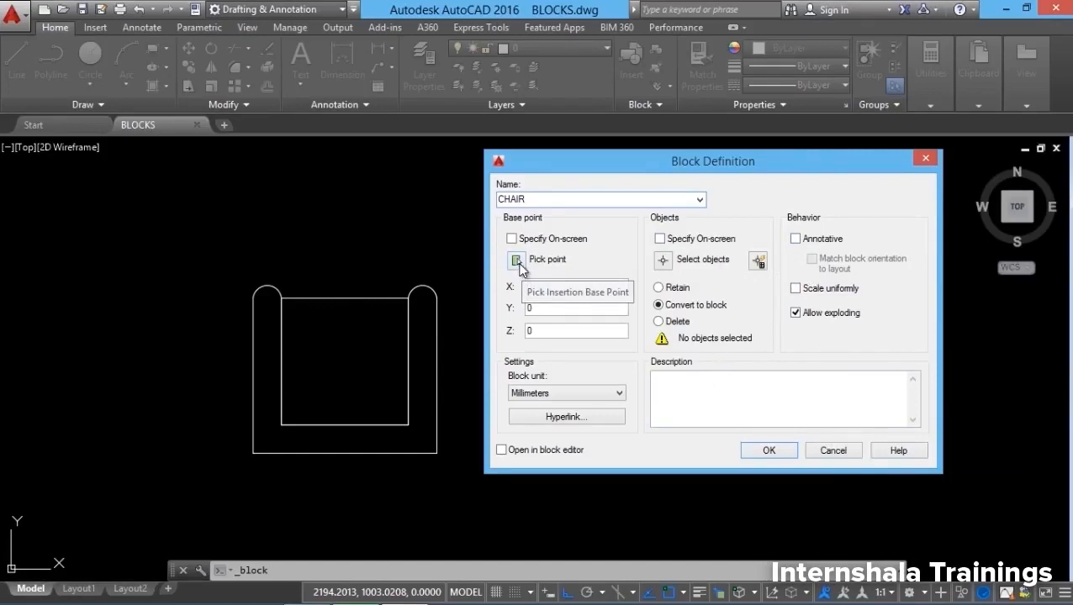
click(516, 261)
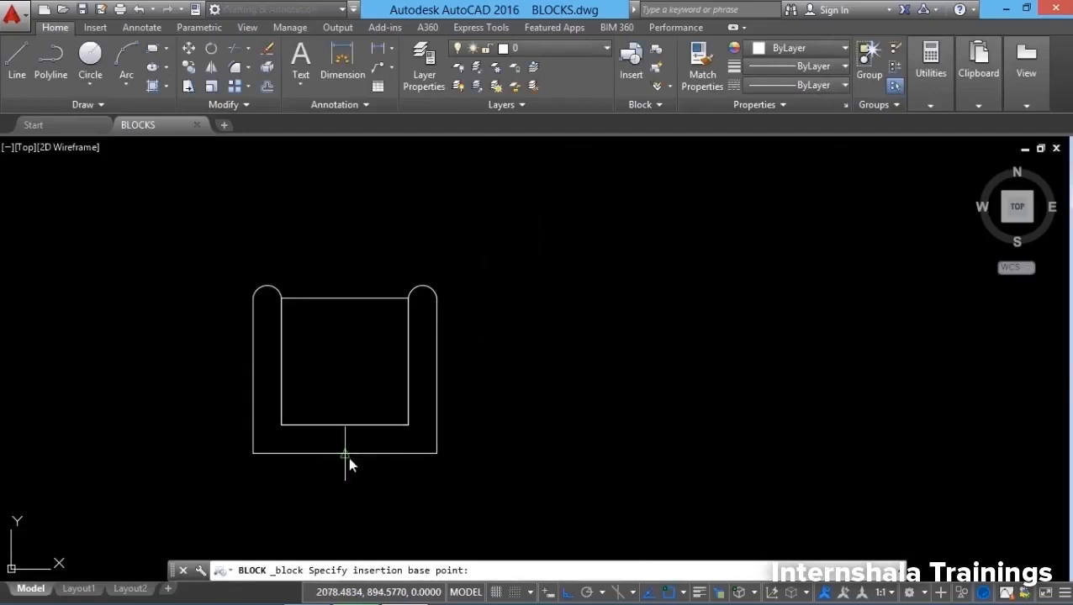
click(349, 458)
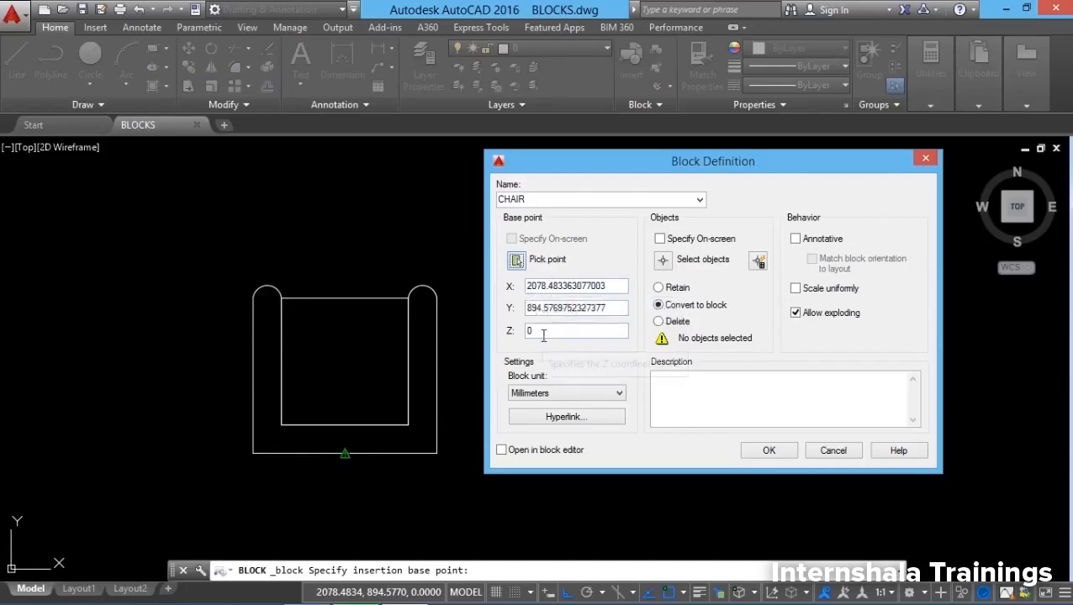
Step: Choose all the lines and arcs of the drawn chair as the objects for the CHAIR block
click(663, 262)
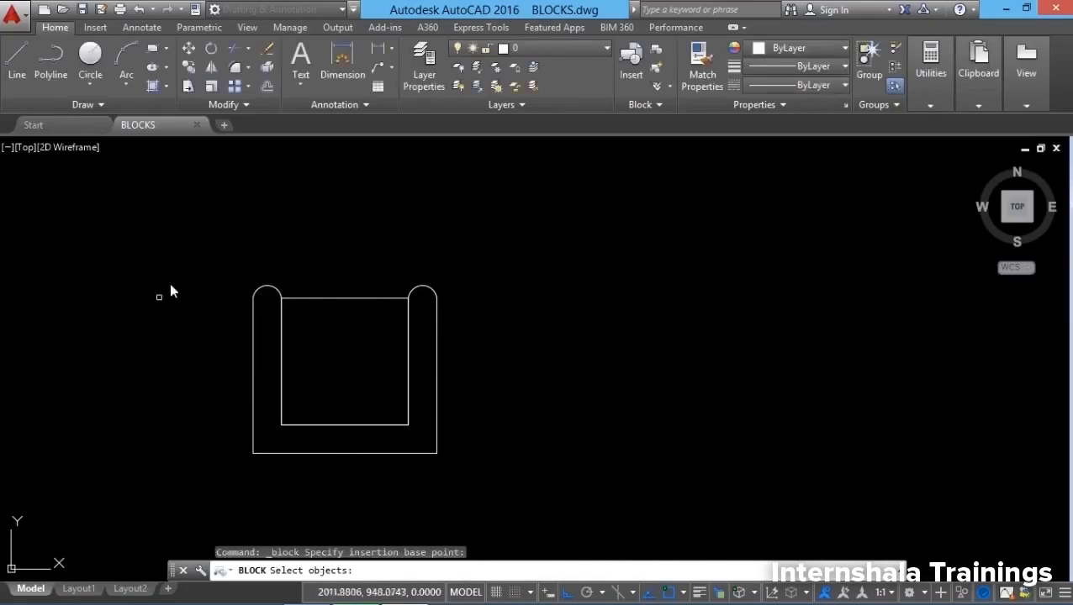
click(229, 237)
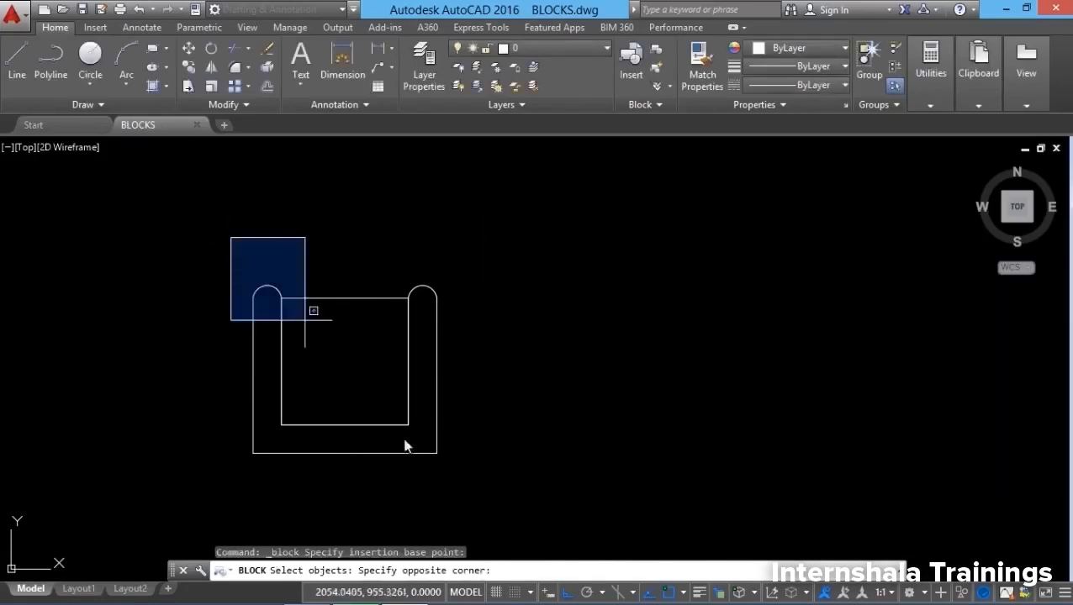
click(449, 477)
key(Return)
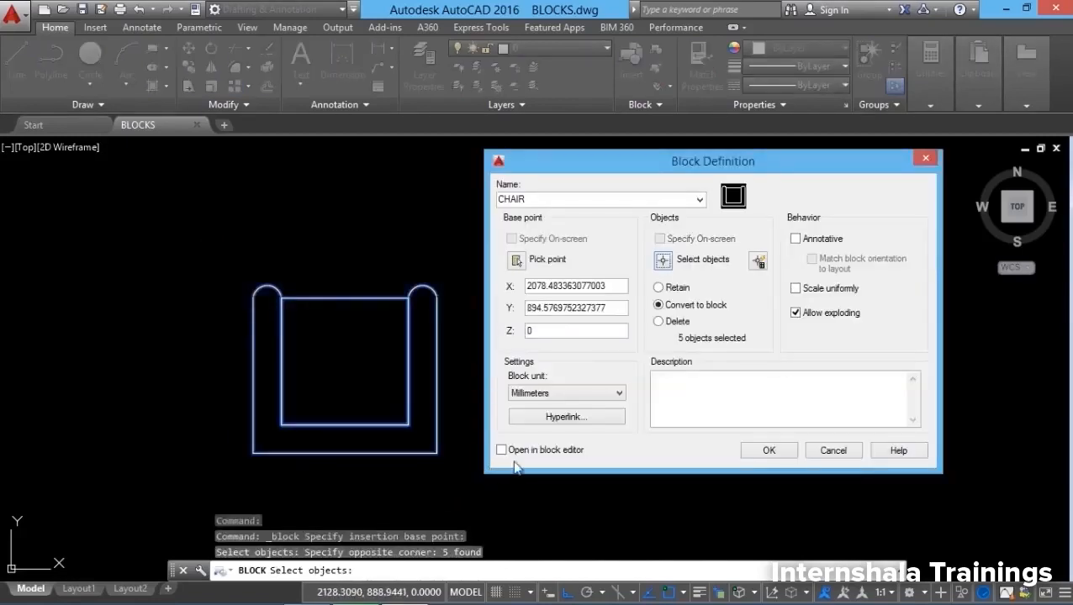
Step: Set the source objects to Delete on block creation and finish defining the CHAIR block
click(661, 288)
click(662, 306)
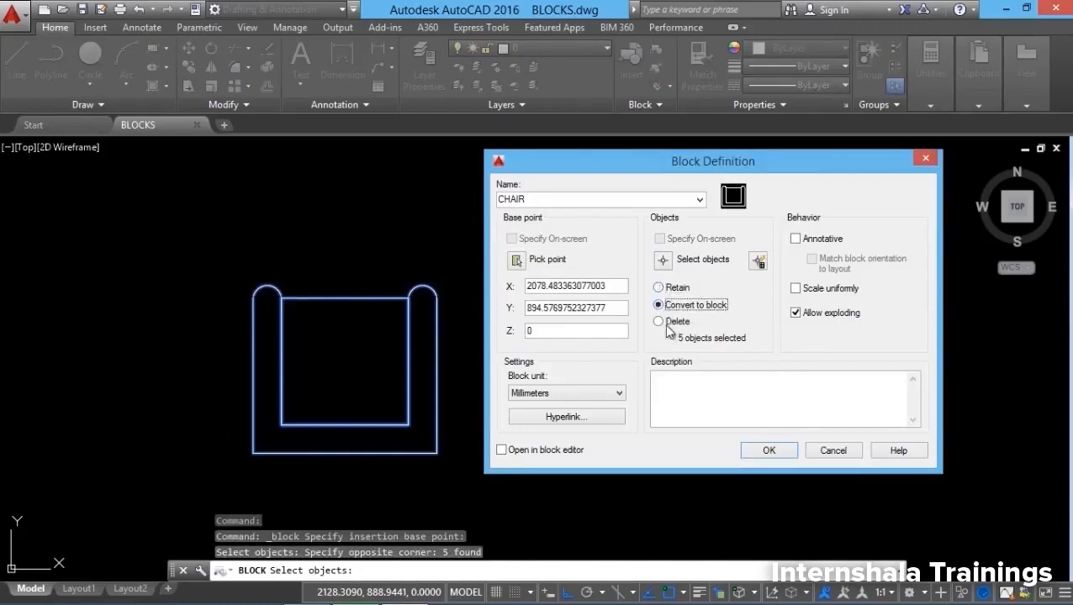
click(666, 325)
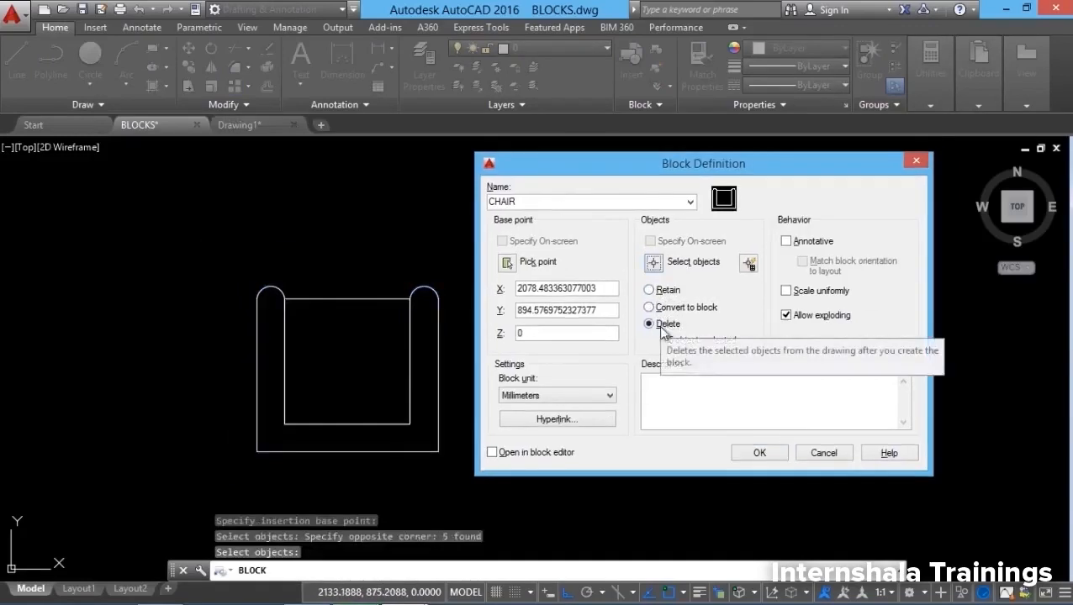
click(745, 453)
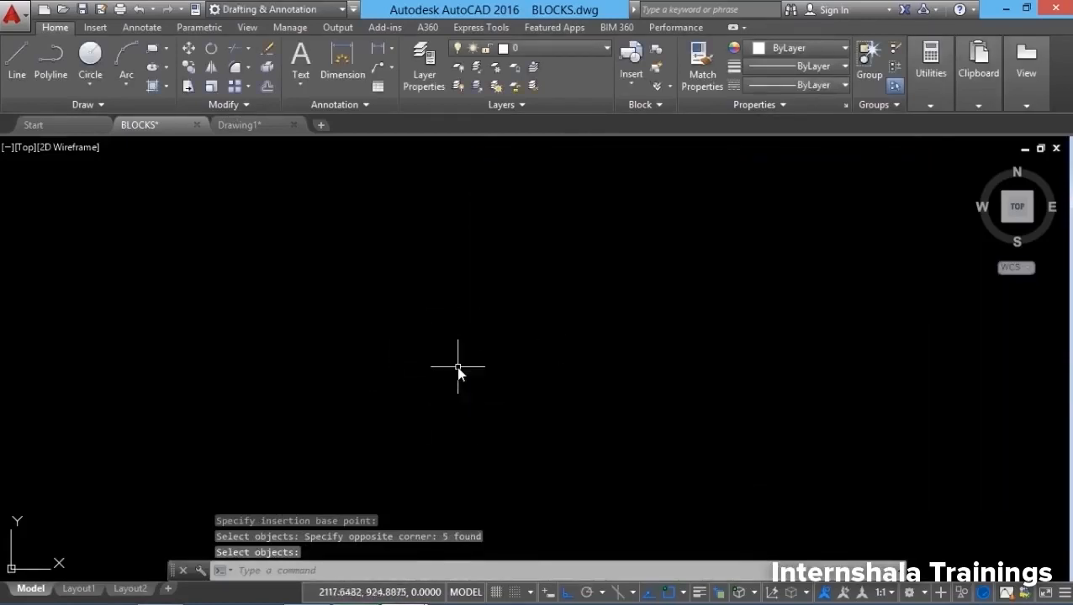
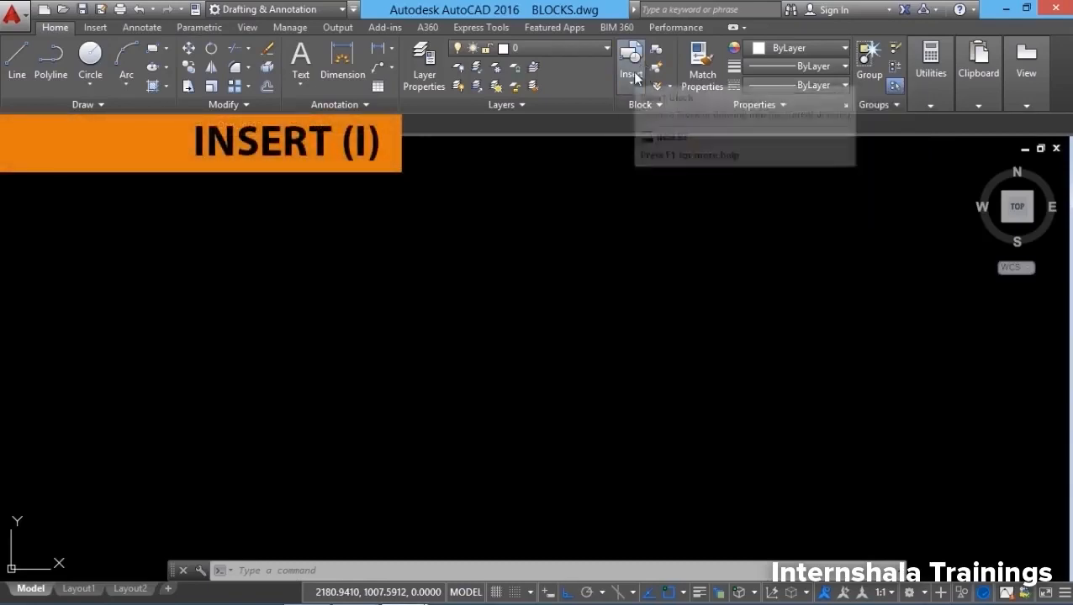
Step: Insert the CHAIR block into the empty drawing and select the inserted chair by its outer edge
click(634, 77)
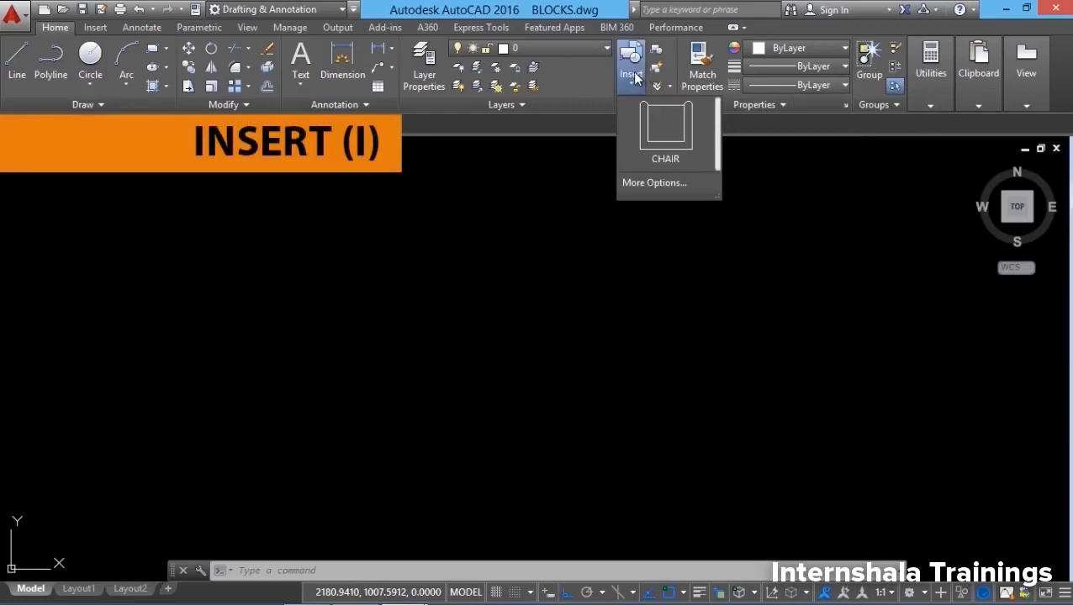
click(674, 140)
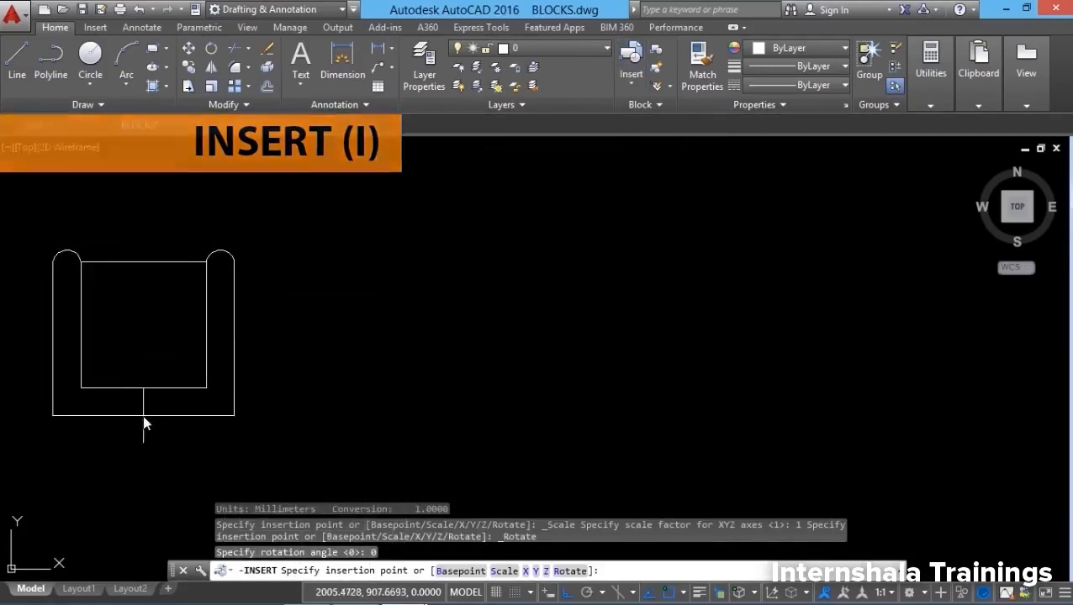
click(144, 415)
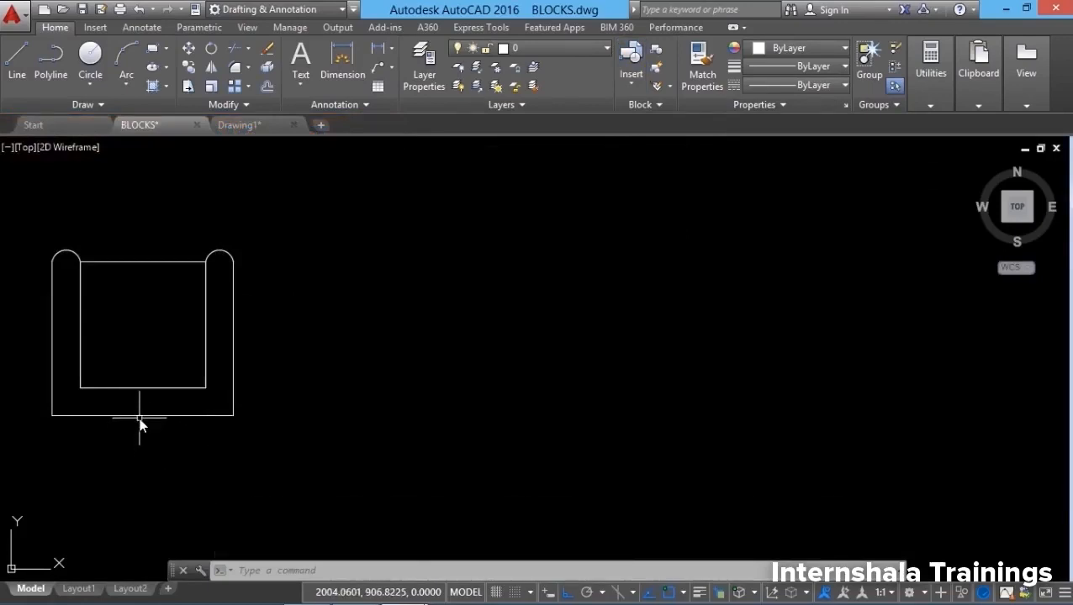
click(233, 389)
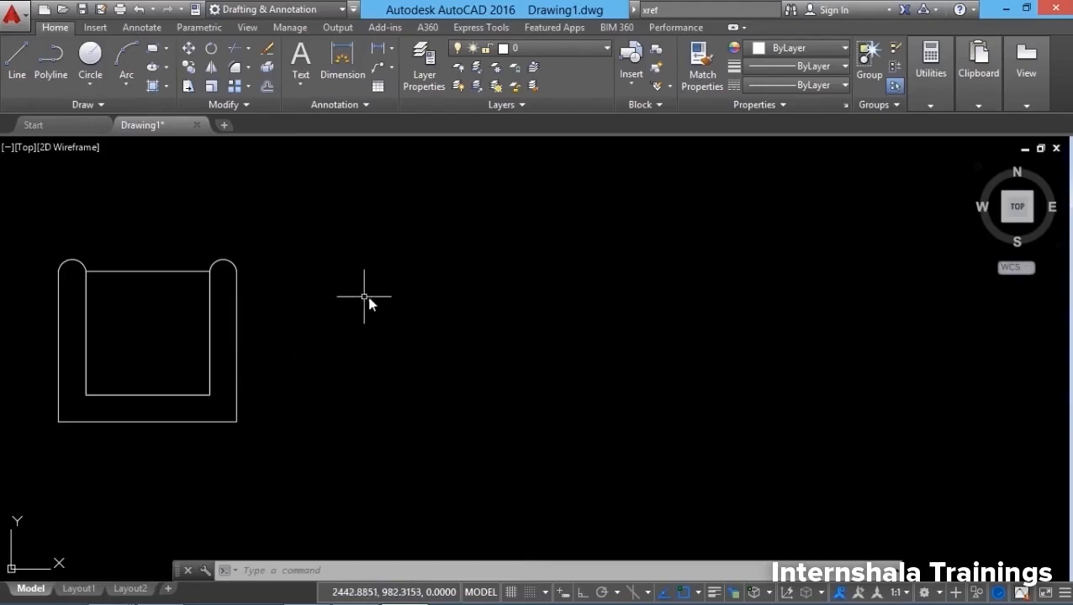
Step: Create three new layers named ROOM1, ROOM2 and ROOM3 in Drawing1
click(425, 77)
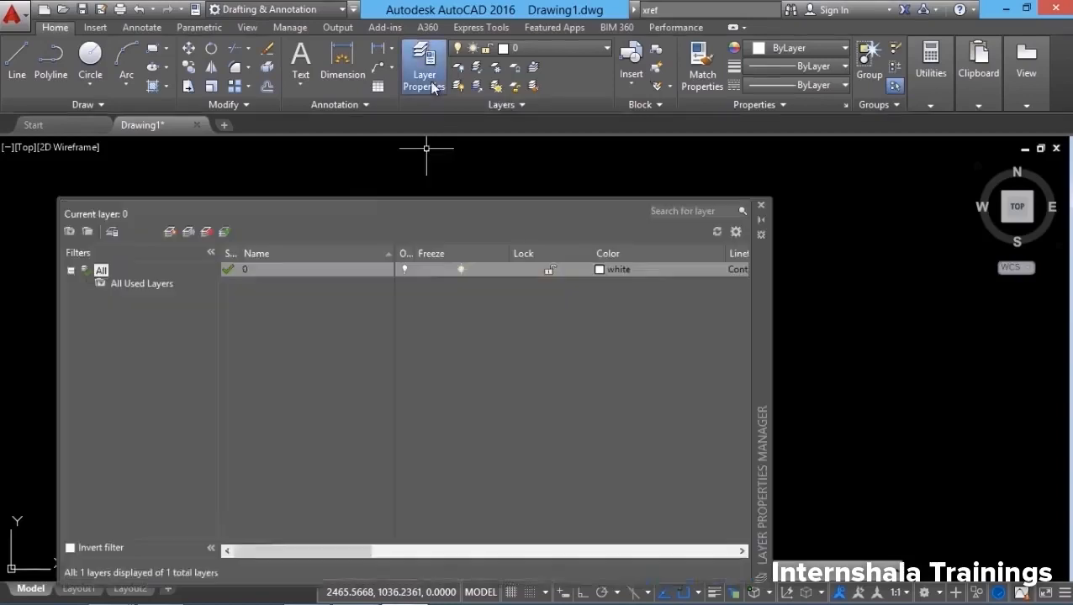
click(181, 234)
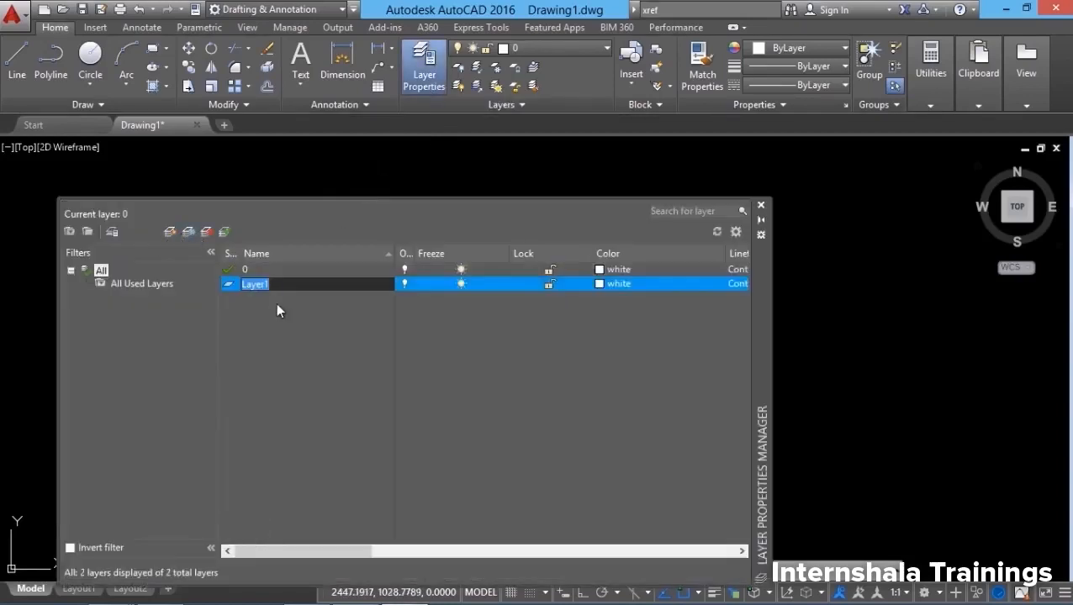
text(ROOM1)
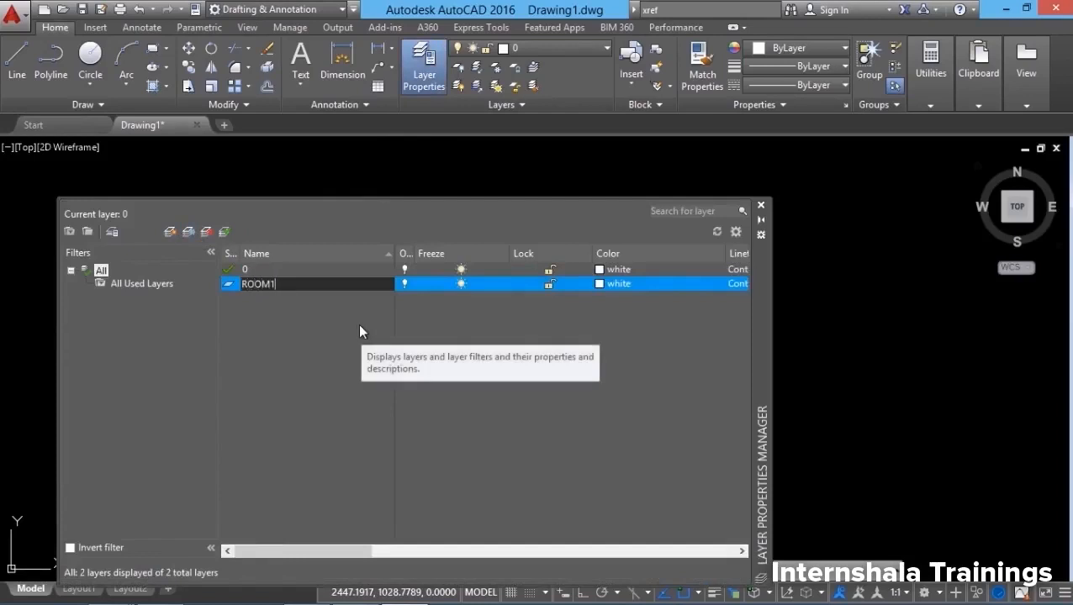
key(Return)
click(171, 233)
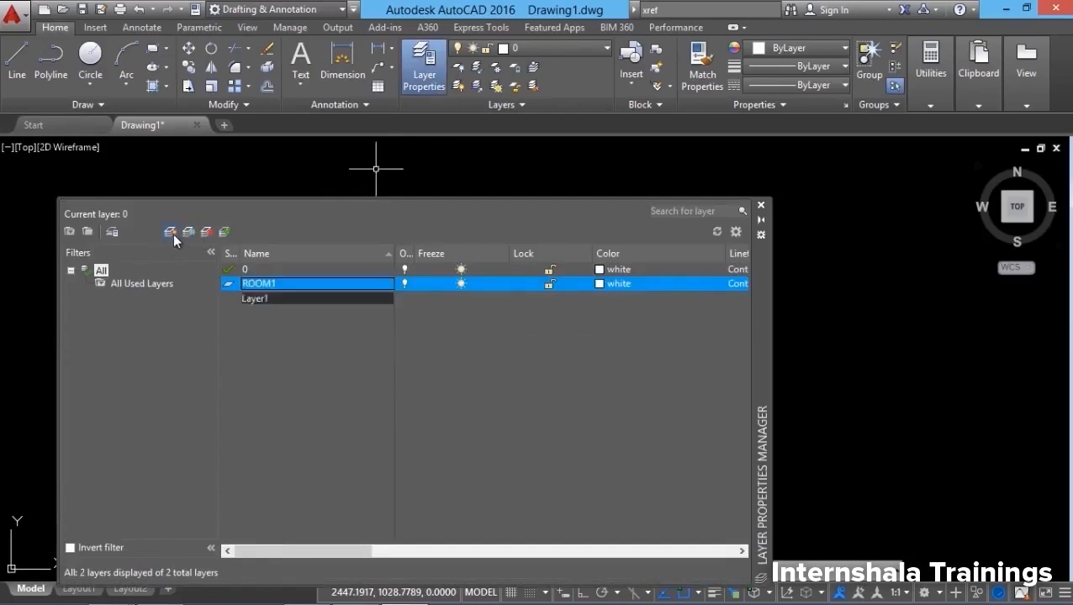
text(ROOM2)
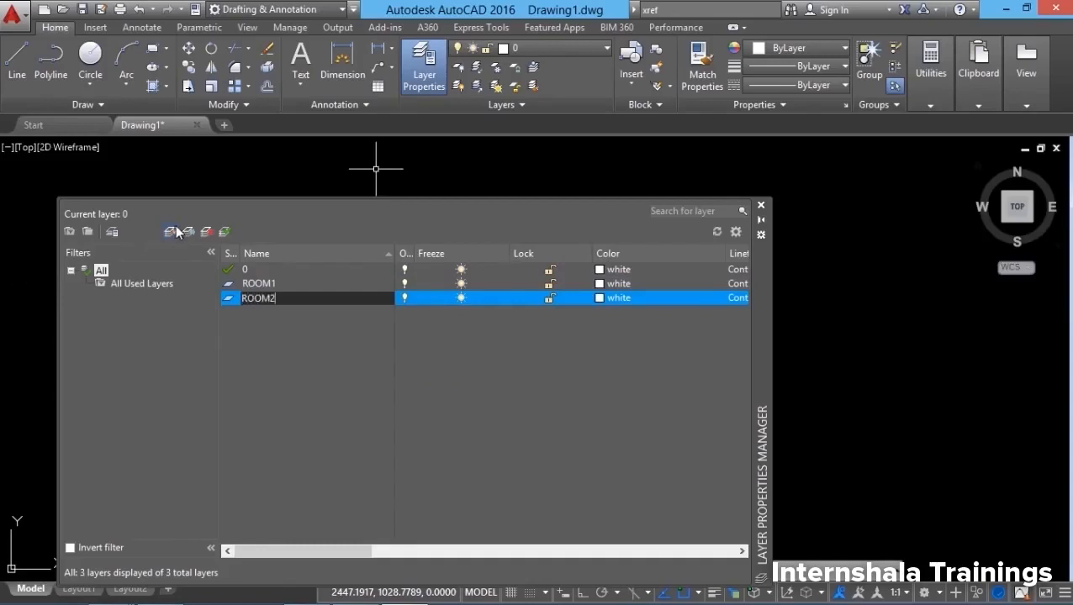
click(171, 232)
text(ROOM3)
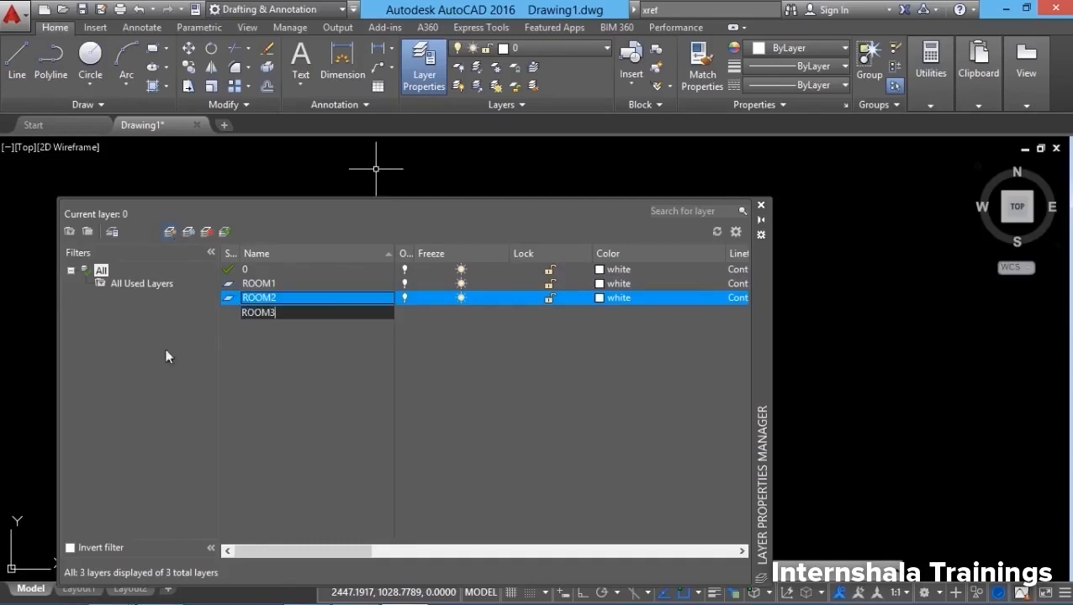
click(341, 383)
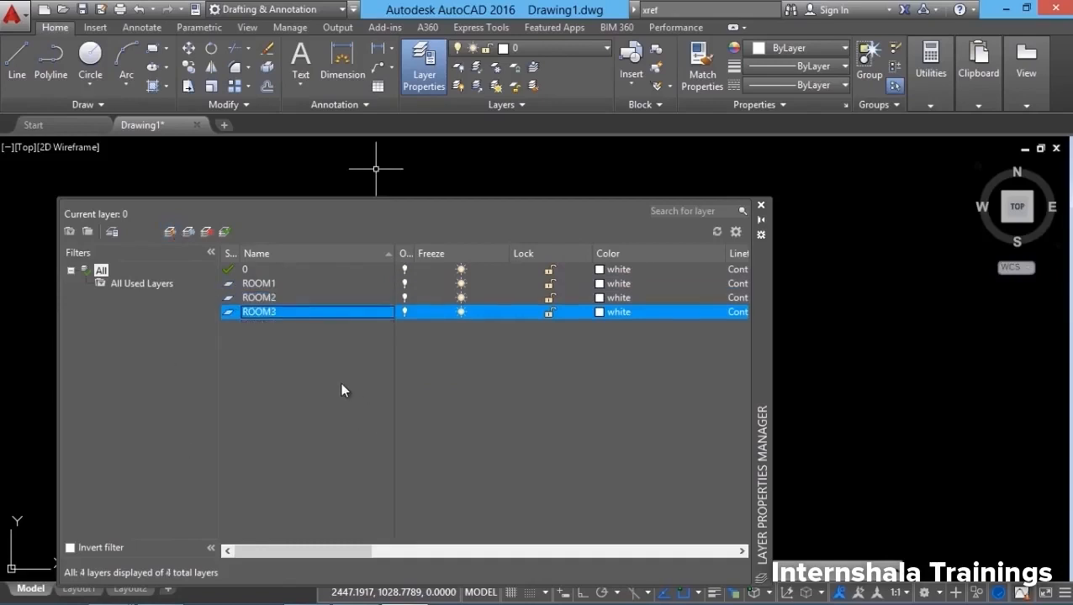
Step: Assign index color 22 to layer ROOM1, 102 to ROOM2 and 142 to ROOM3, and close the layer manager
click(600, 284)
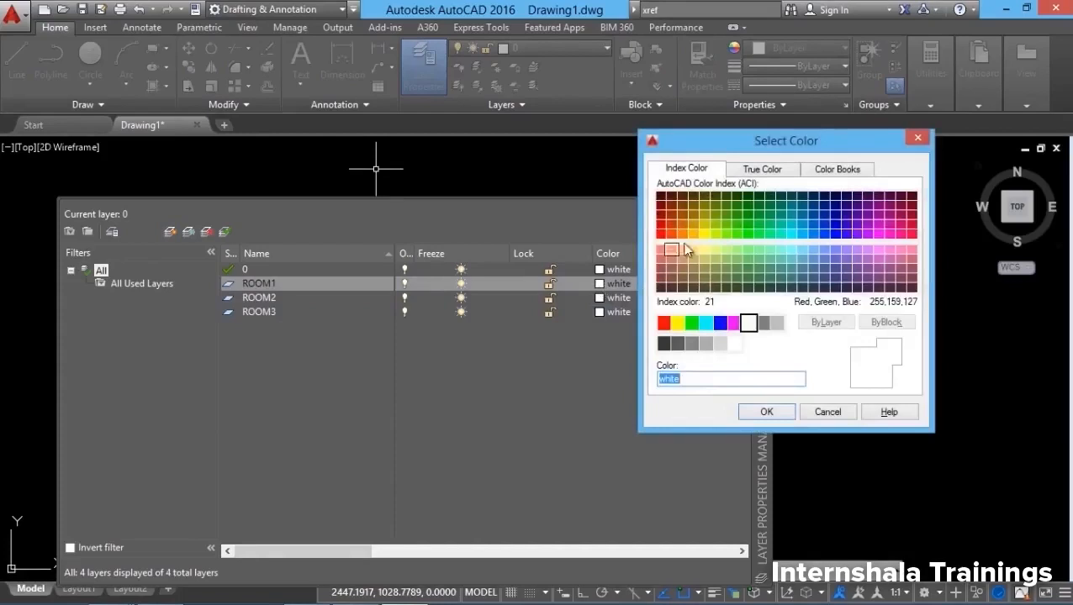
click(671, 224)
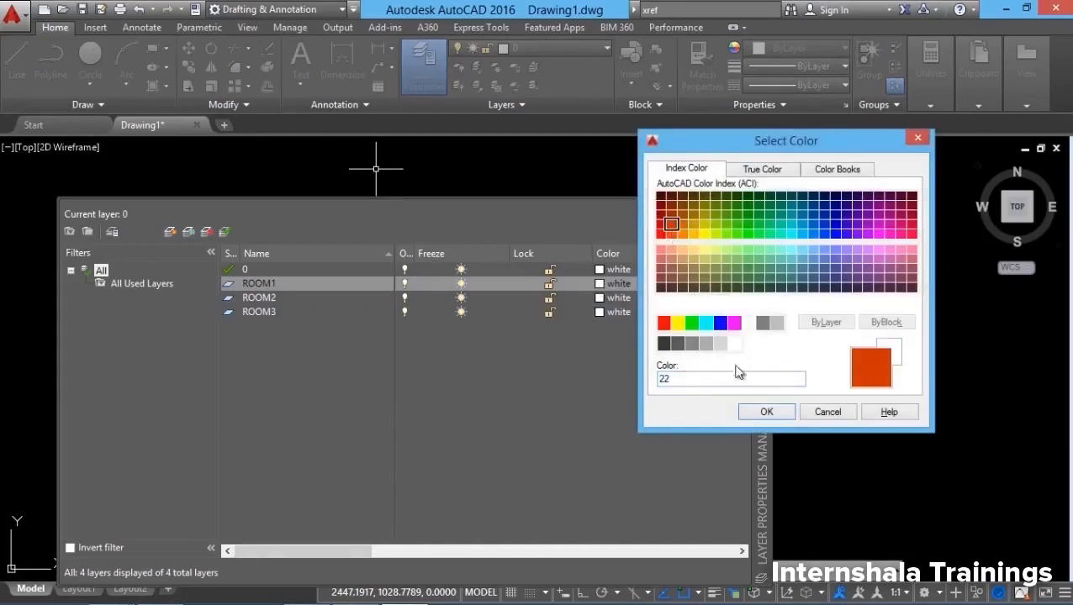
click(764, 411)
click(612, 299)
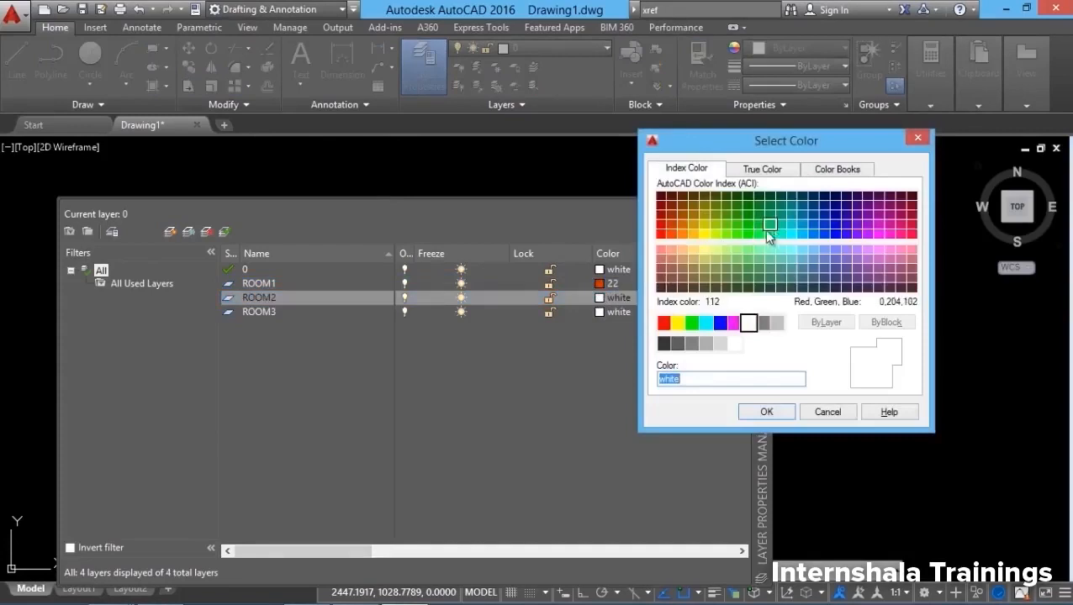
click(758, 223)
click(763, 411)
click(612, 312)
click(802, 225)
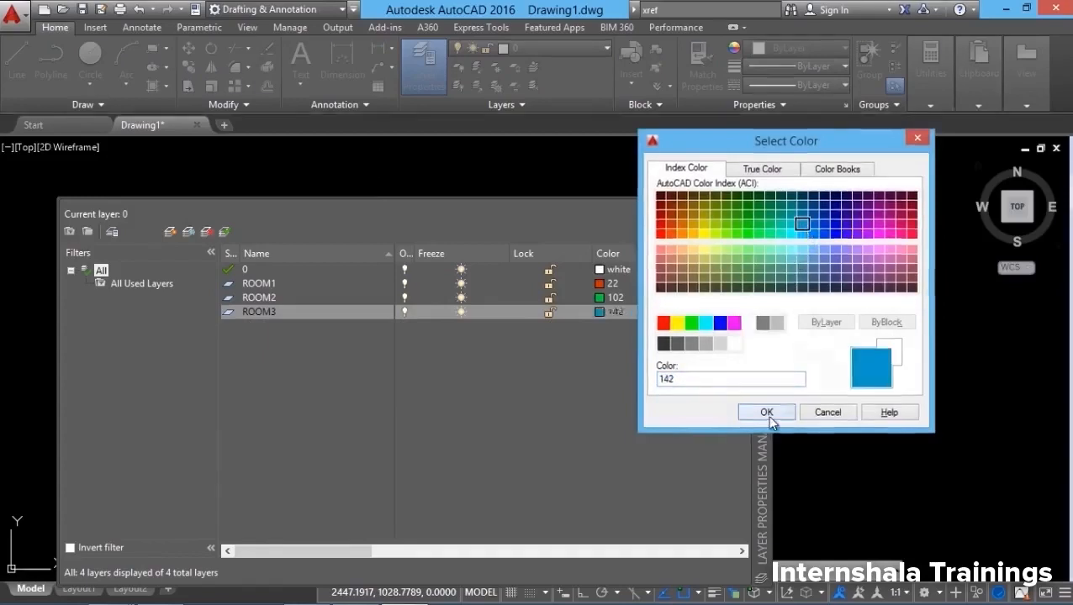
click(765, 411)
click(761, 206)
Step: Make ROOM1 the current layer and insert a CHAIR block just right of the white chair
click(555, 44)
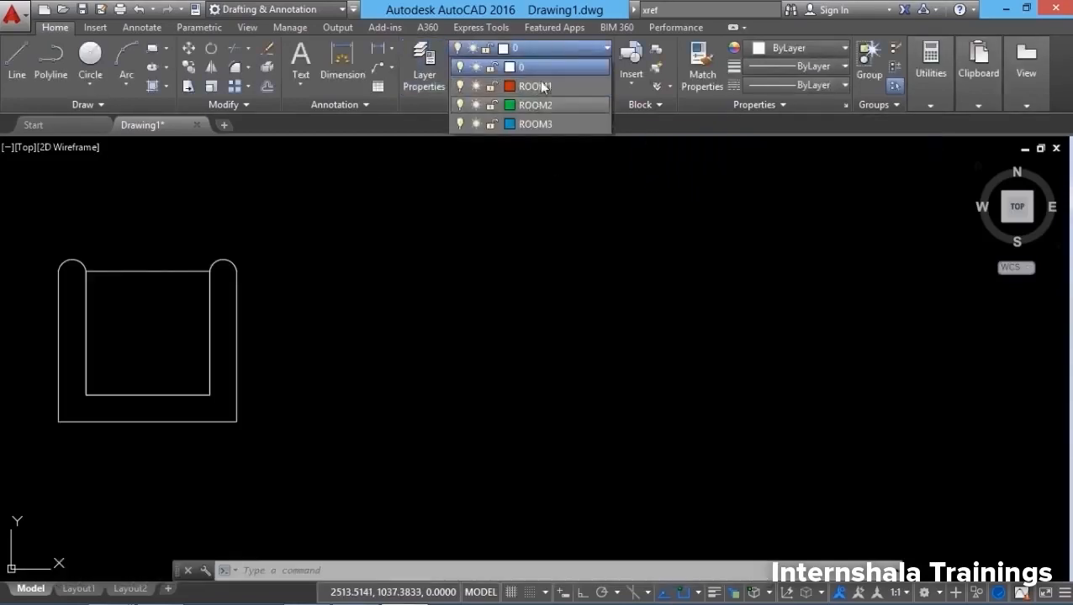
click(534, 86)
click(628, 84)
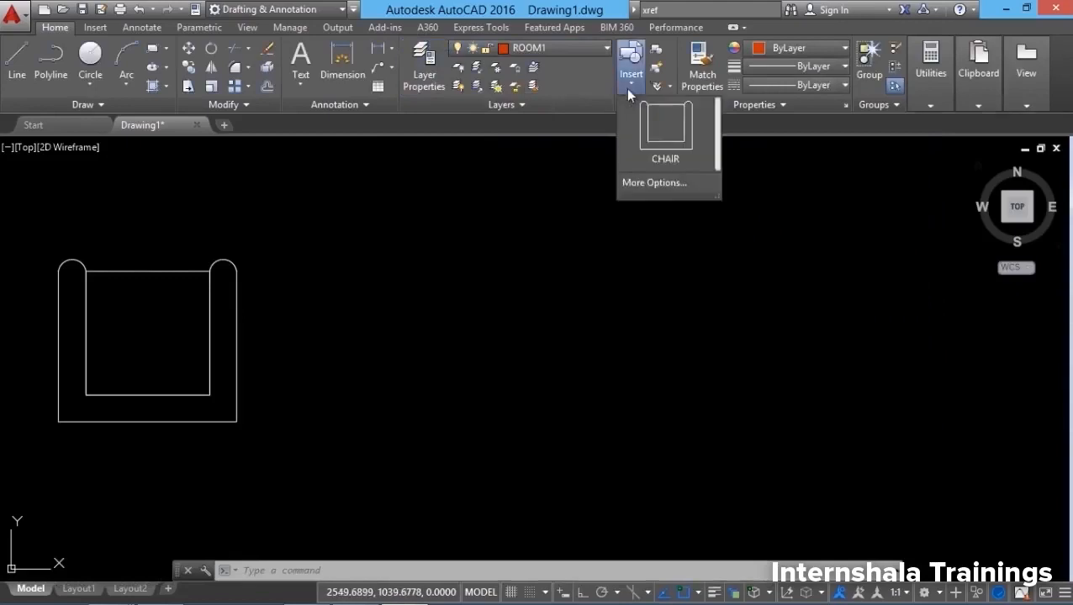
click(652, 134)
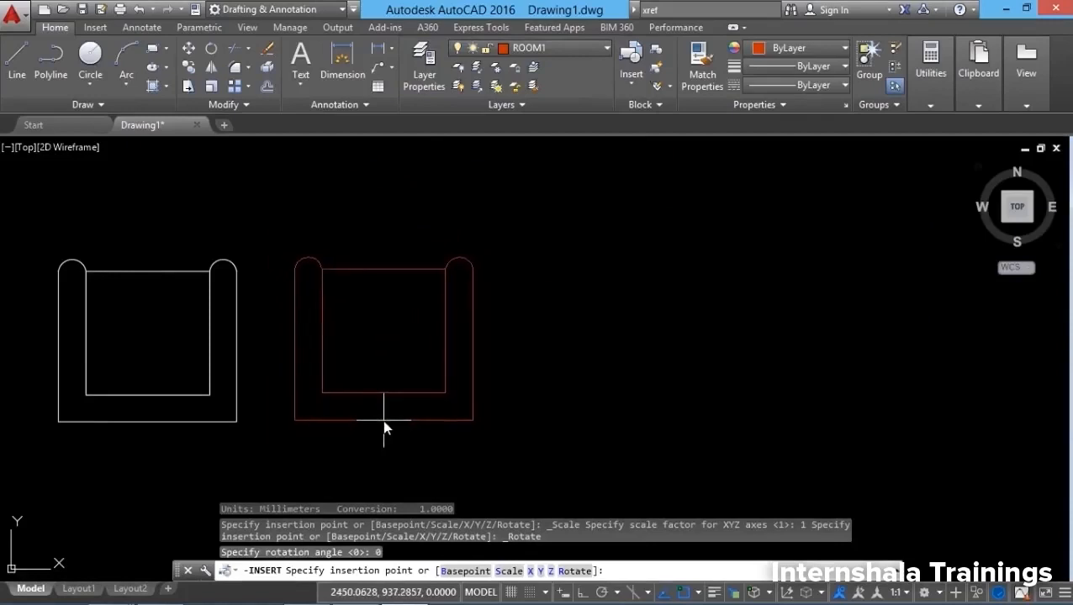
click(383, 420)
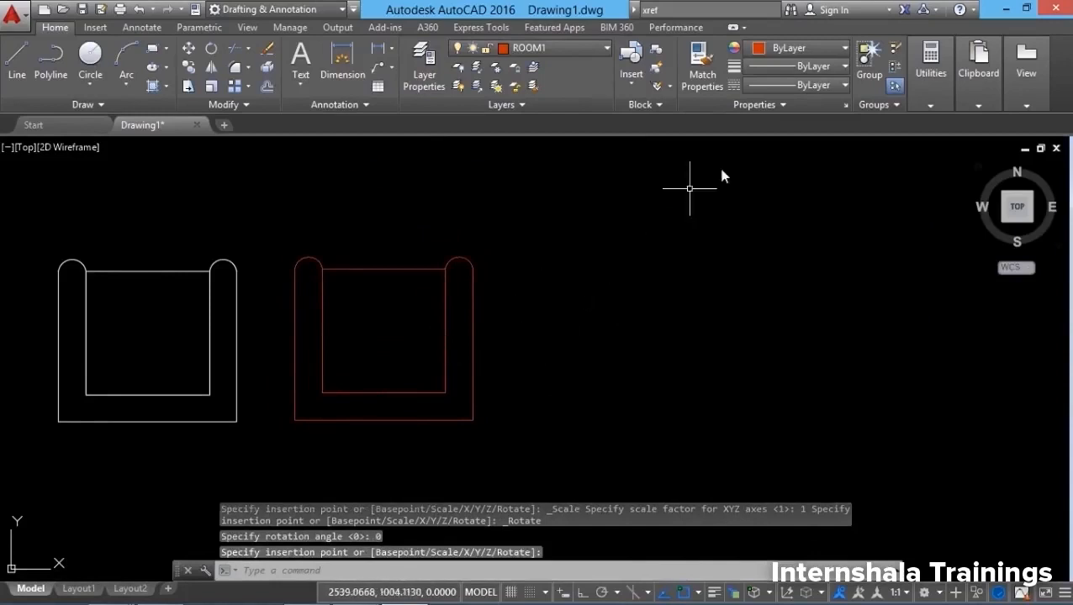
Step: Make ROOM2 the current layer and insert a CHAIR block just right of the red chair
click(557, 50)
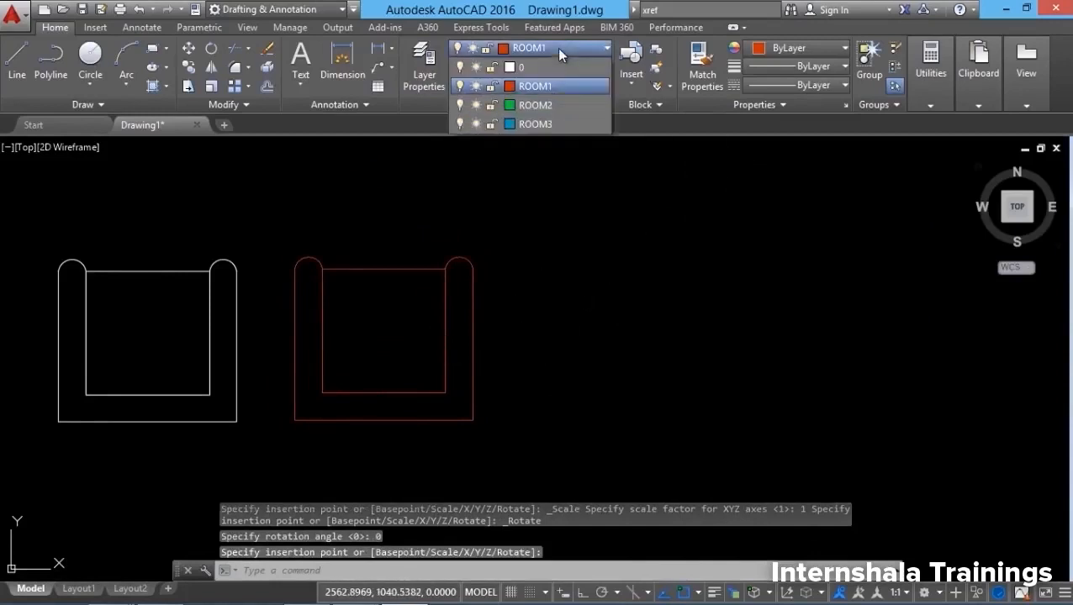
click(545, 106)
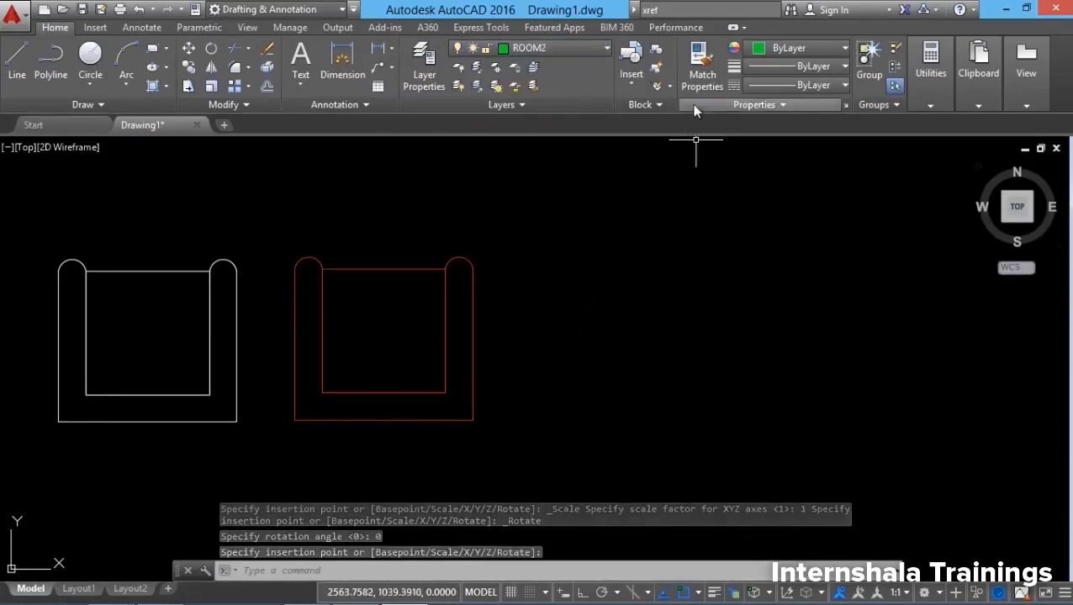
click(634, 67)
click(634, 66)
click(632, 77)
click(646, 136)
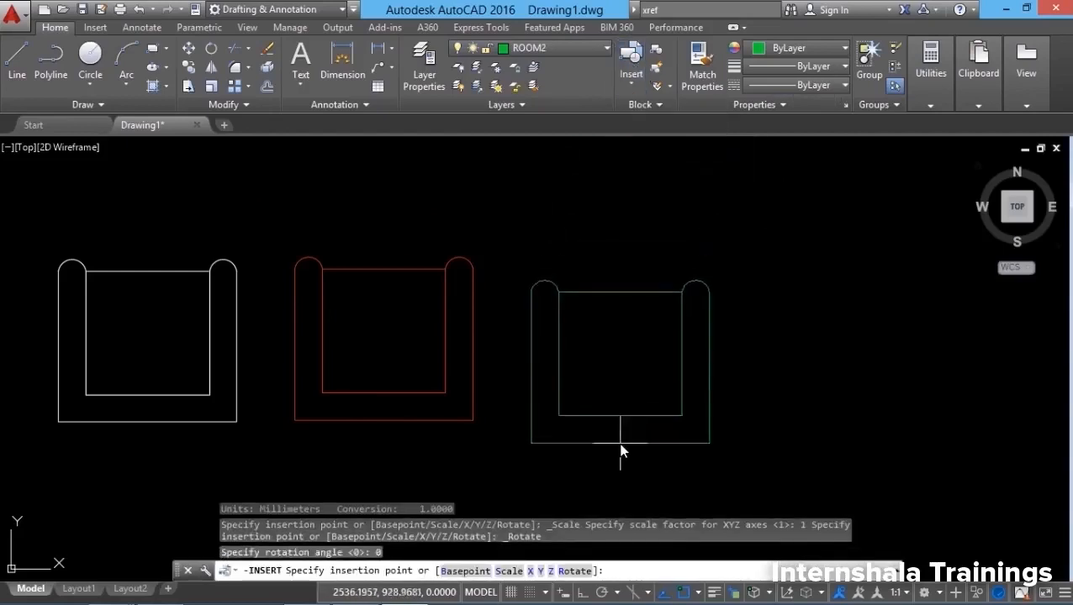
click(614, 417)
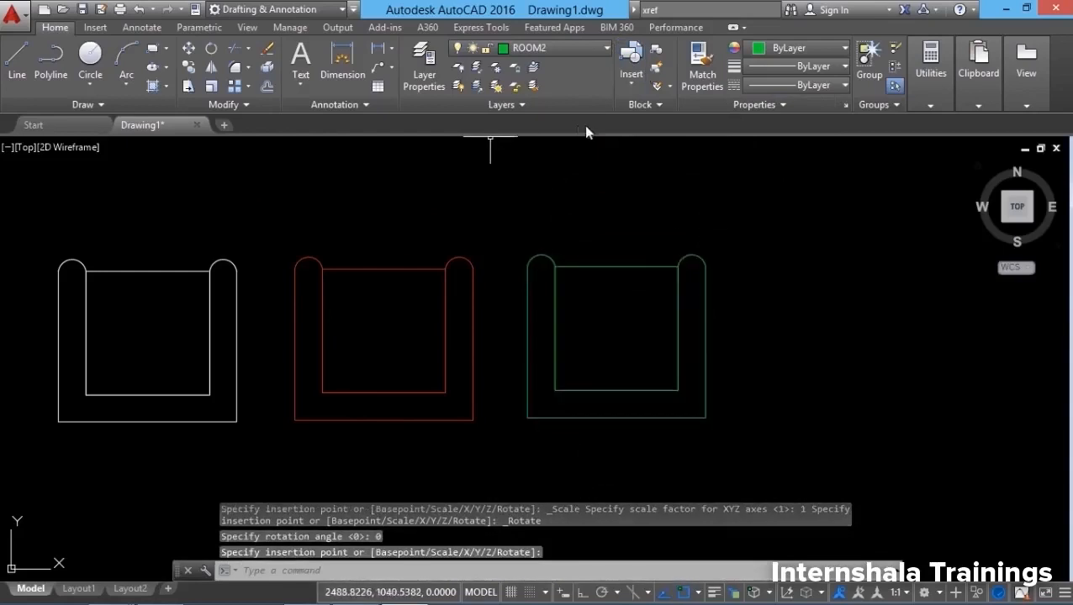
Step: Make ROOM3 the current layer and insert a CHAIR block just right of the green chair
click(541, 47)
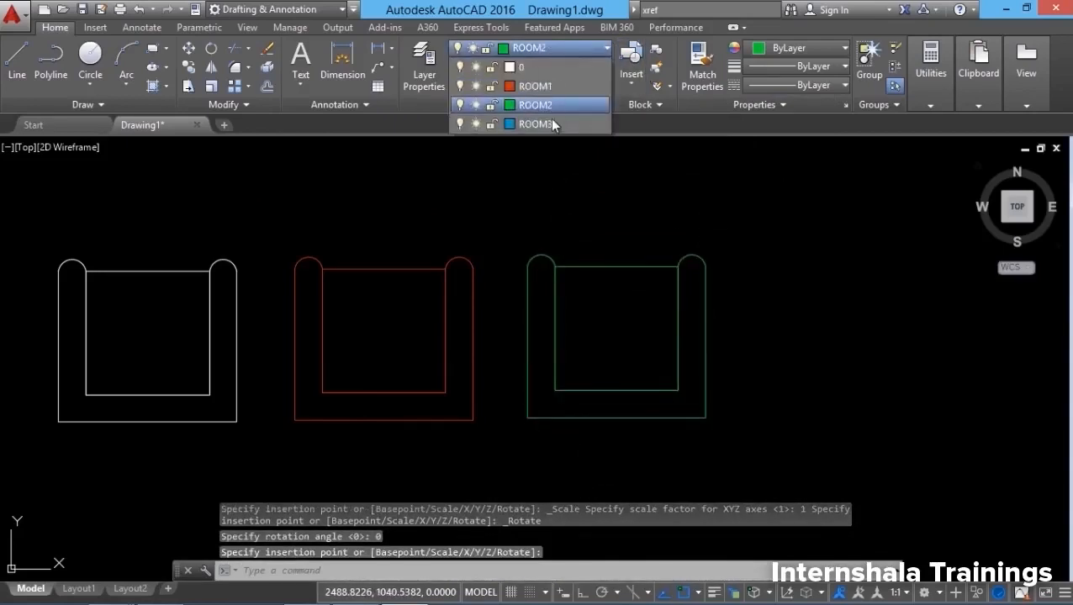
click(548, 123)
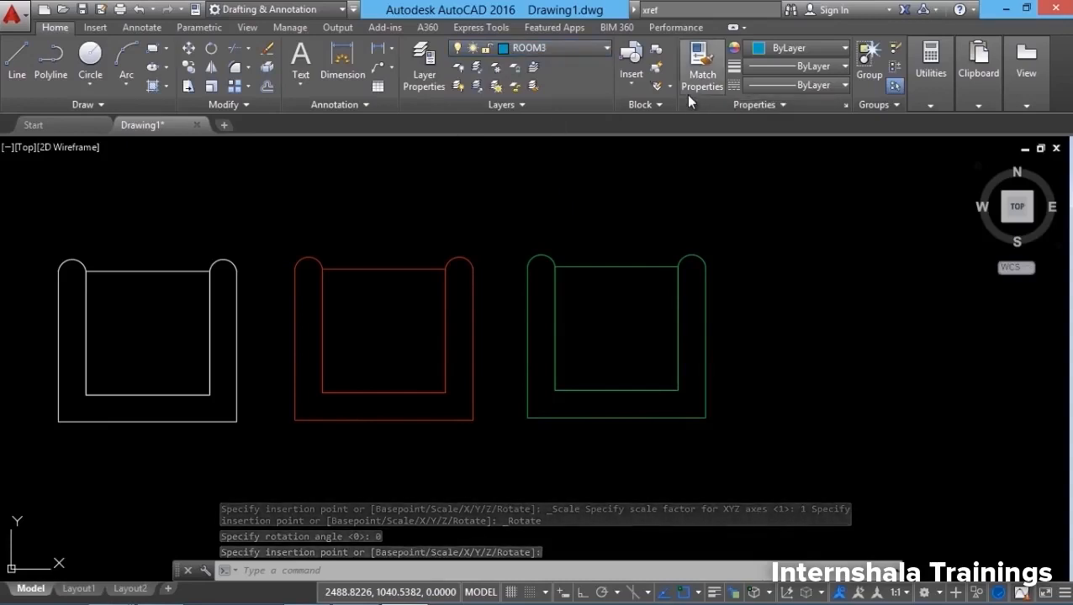
click(630, 74)
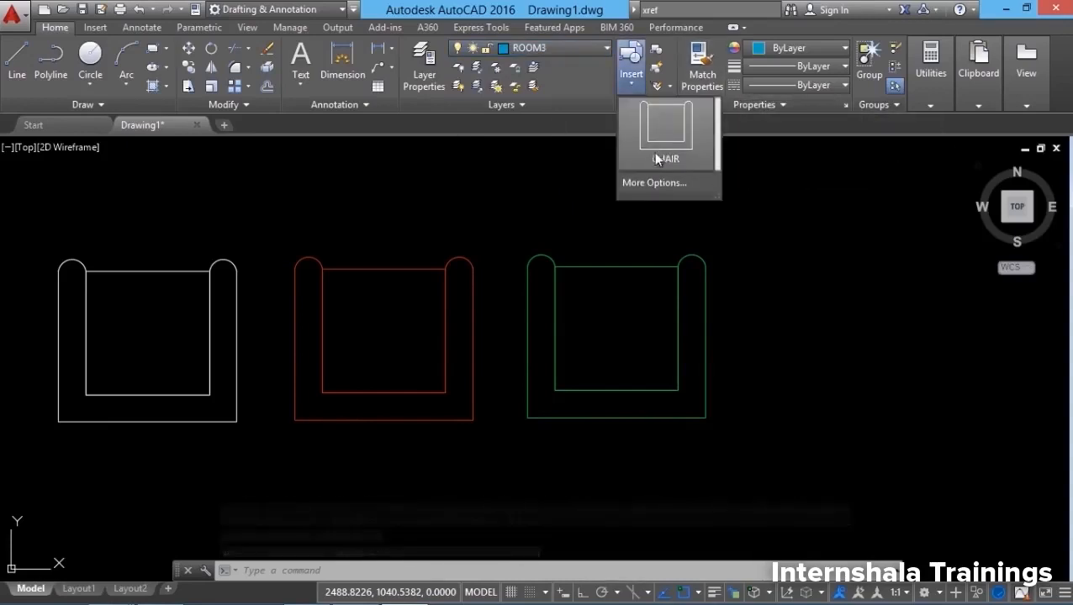
click(656, 159)
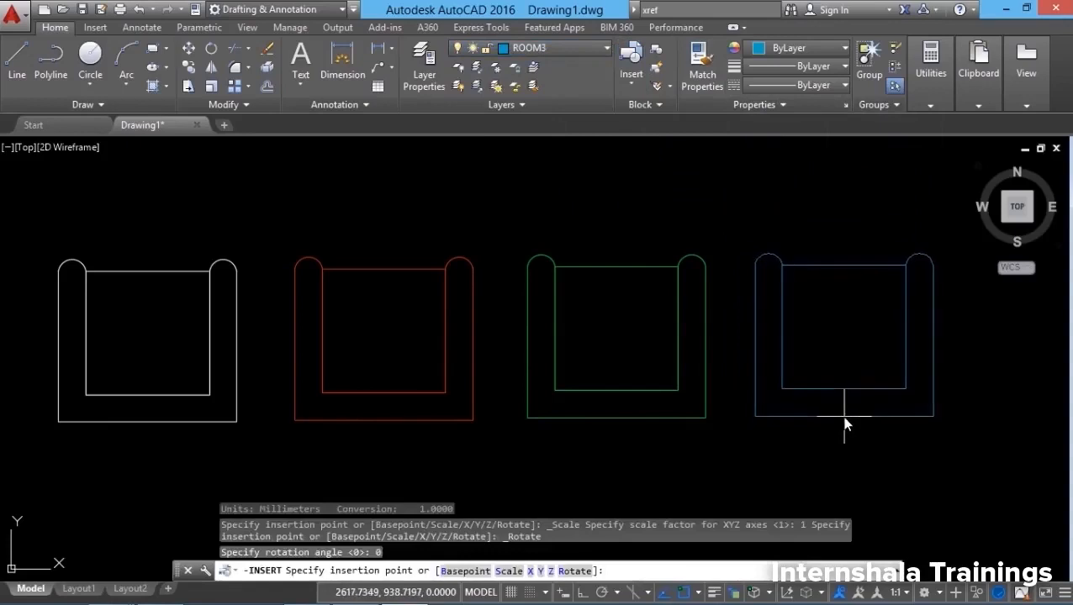
click(845, 426)
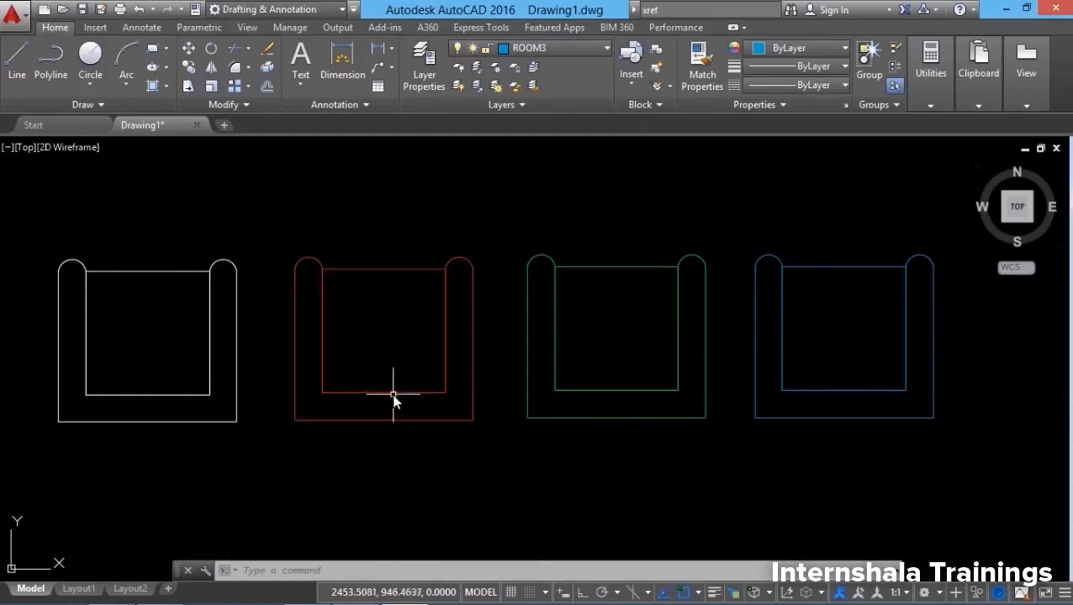
Step: Explode the red CHAIR block, the second chair from the left
text(x)
key(Return)
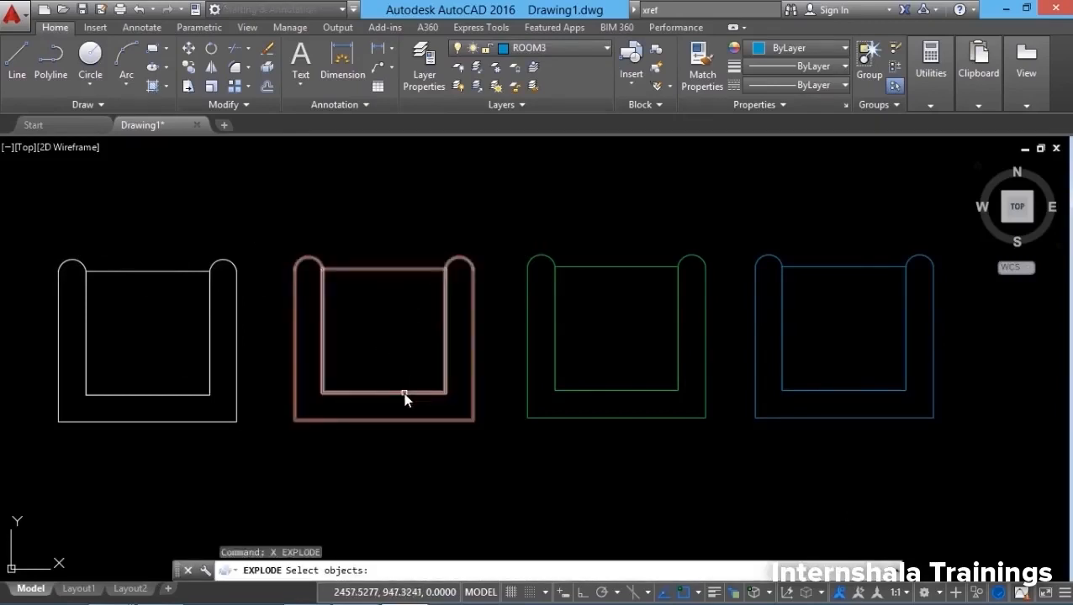
click(404, 399)
key(Return)
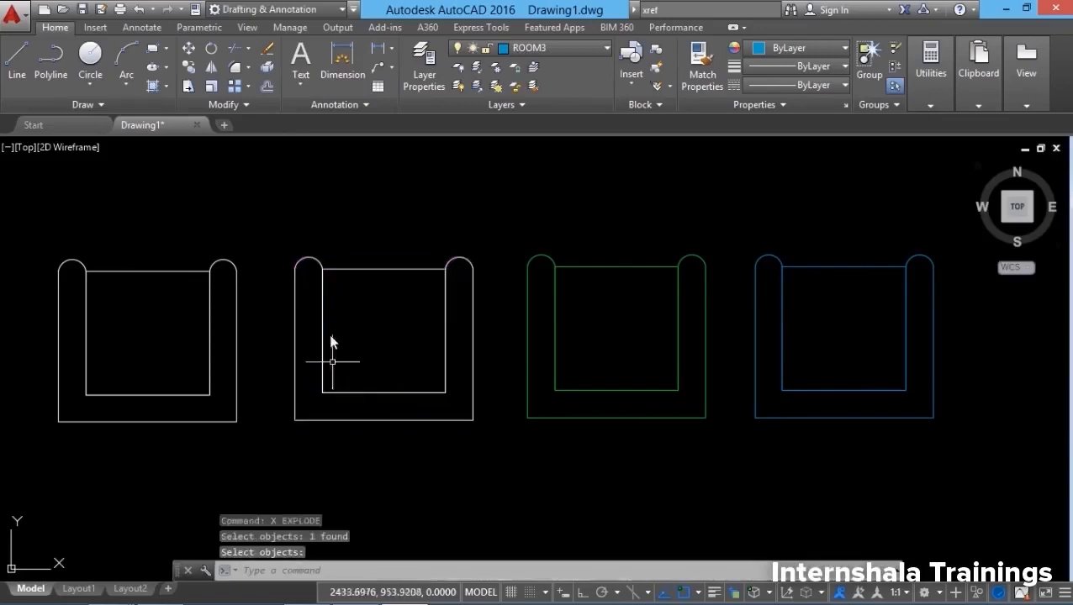
Step: Check the layer of the exploded chair's seat, then of the green chair block, and clear the selection
click(369, 270)
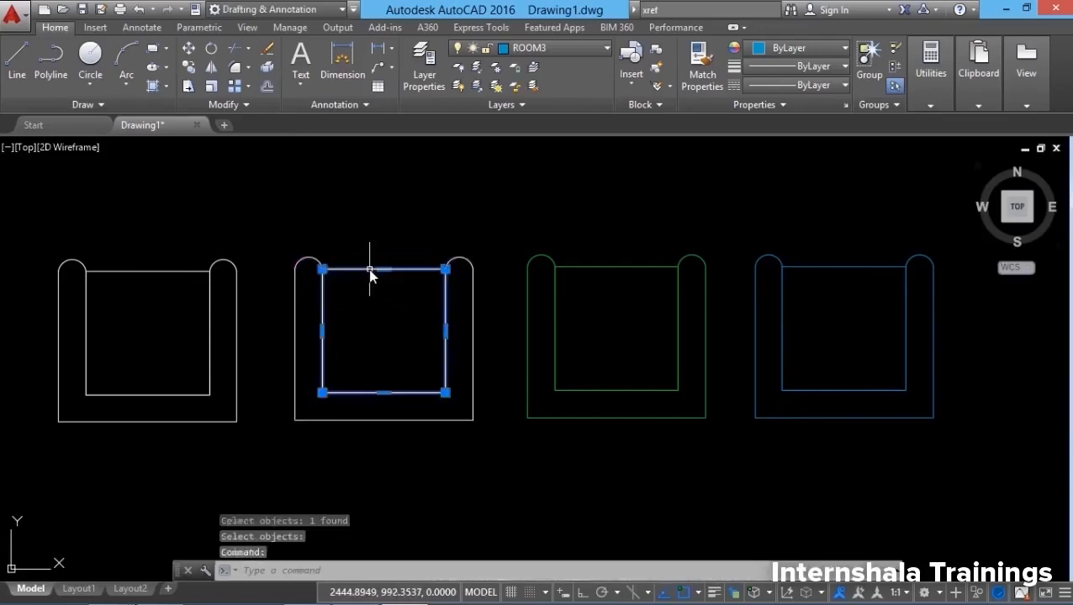
click(510, 47)
key(Escape)
key(Escape)
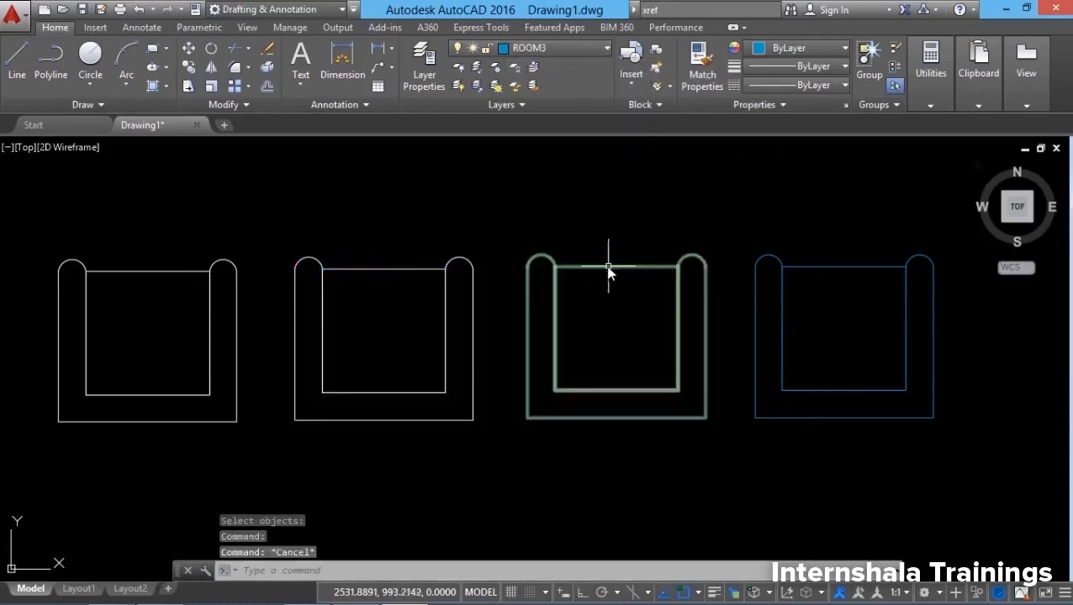
click(609, 269)
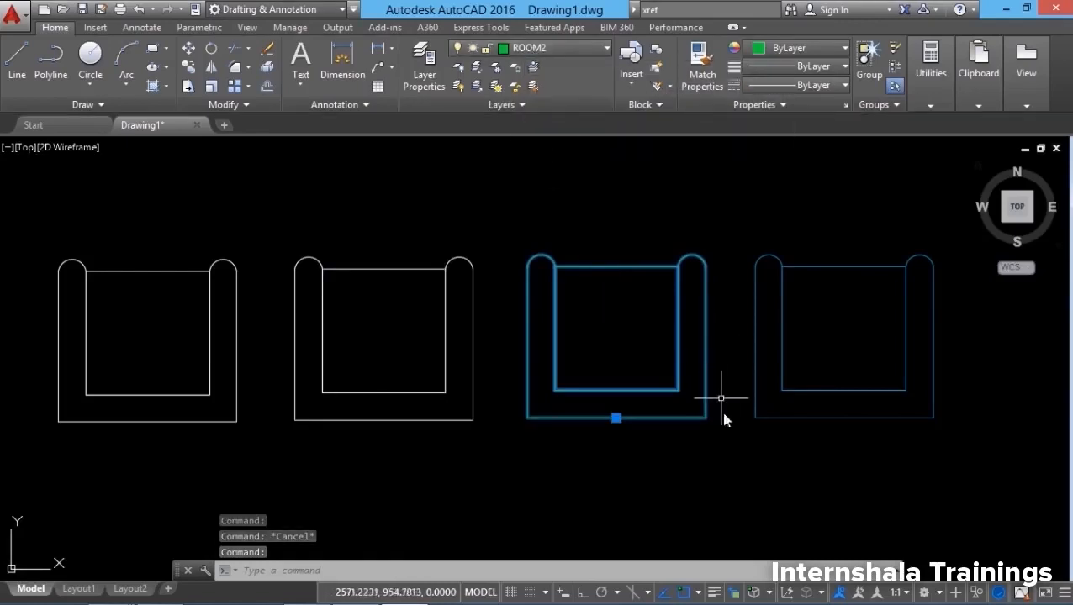
key(Escape)
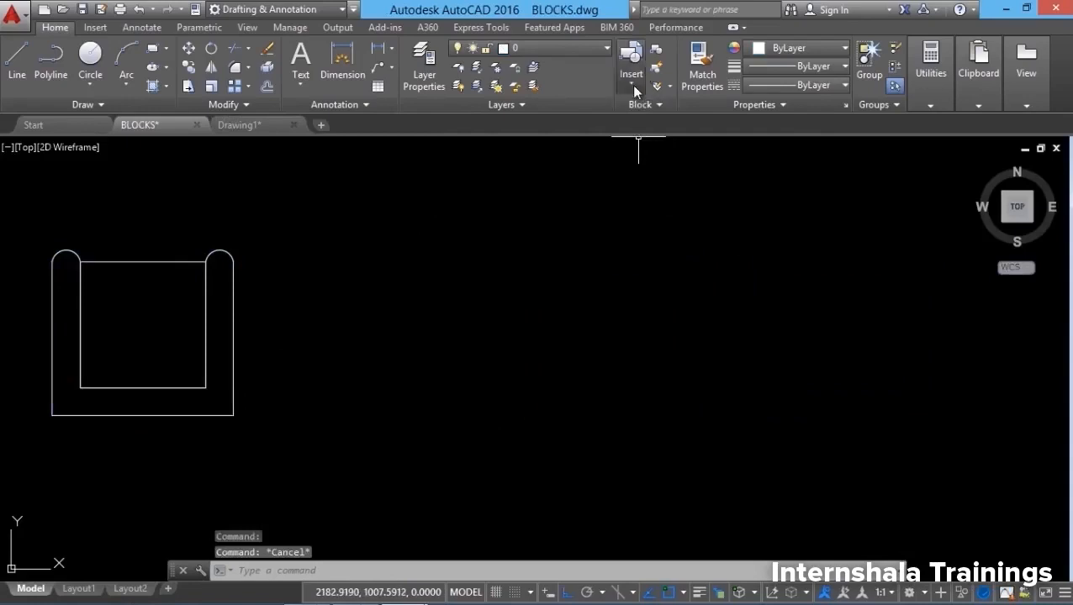
Step: Insert a CHAIR block at a uniform scale of 0.5 just right of the existing chair and check it as one object
click(633, 86)
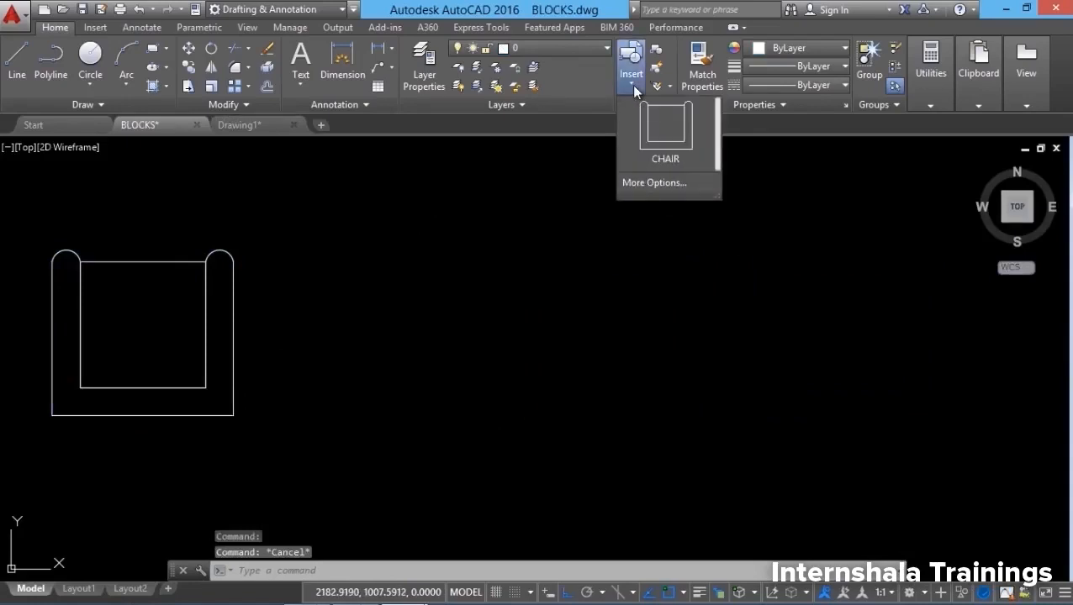
click(653, 183)
drag(741, 283, 507, 209)
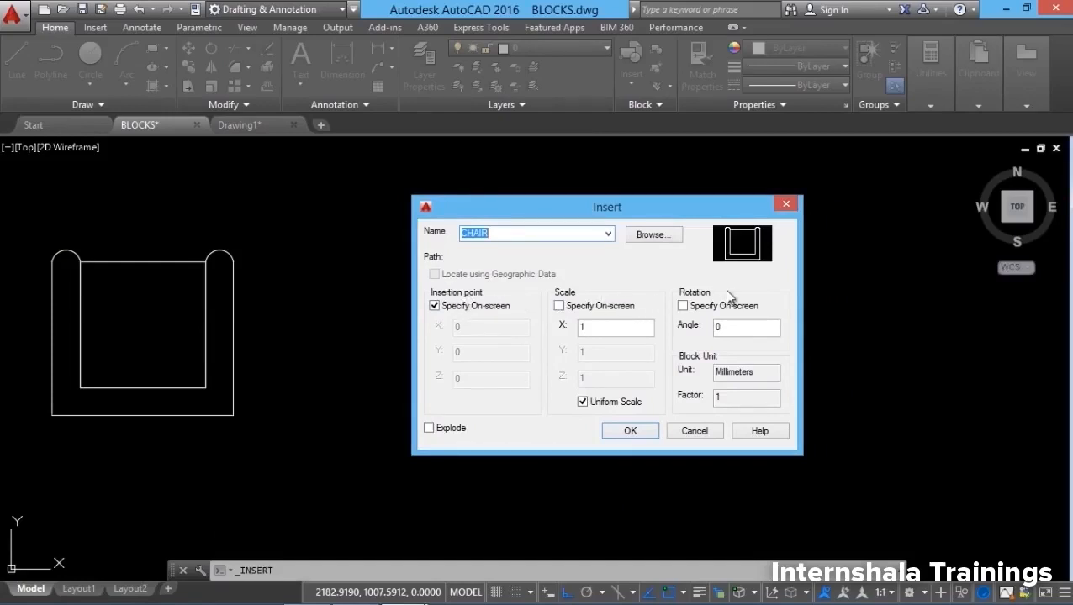
click(559, 304)
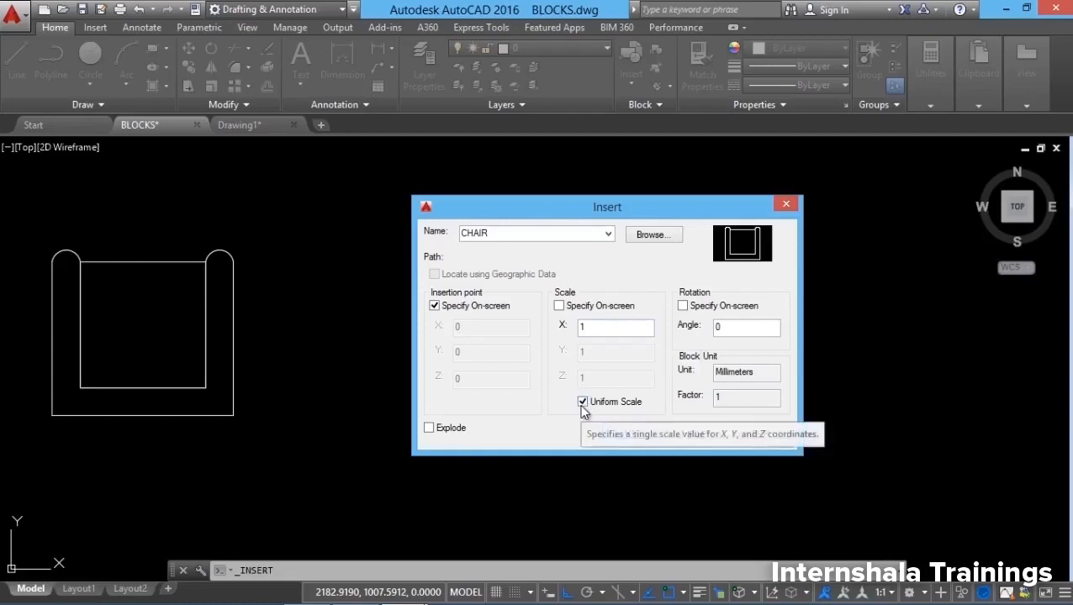
double_click(590, 327)
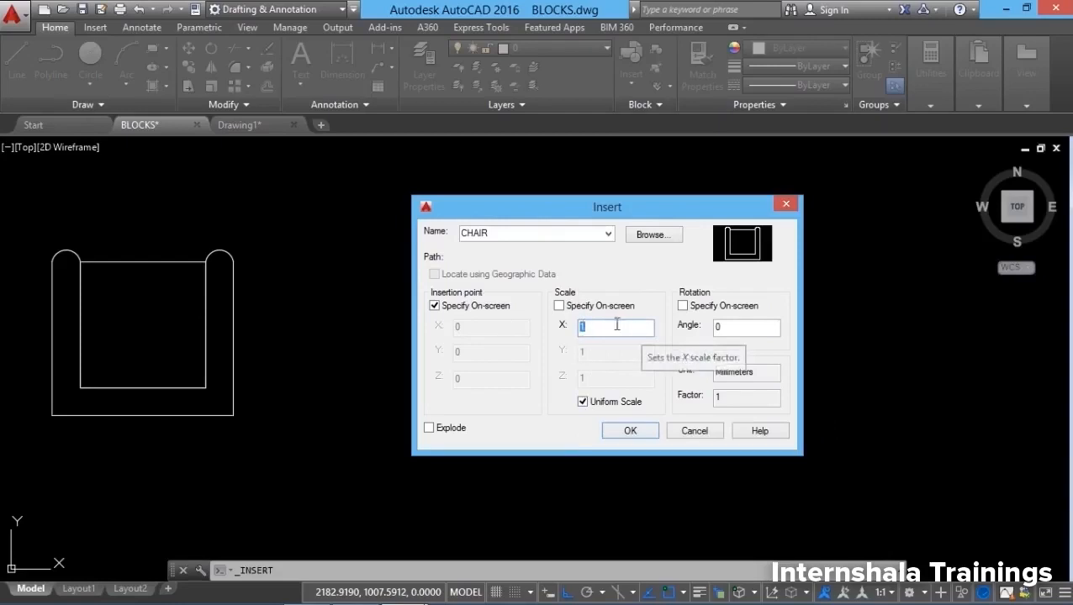
text(0)
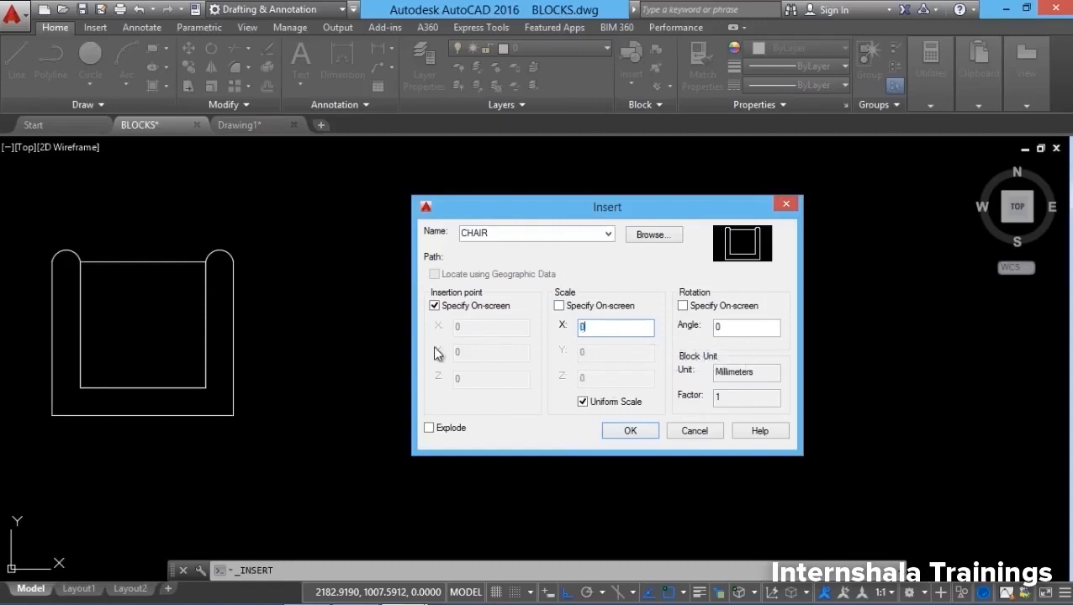
text(.5)
click(631, 430)
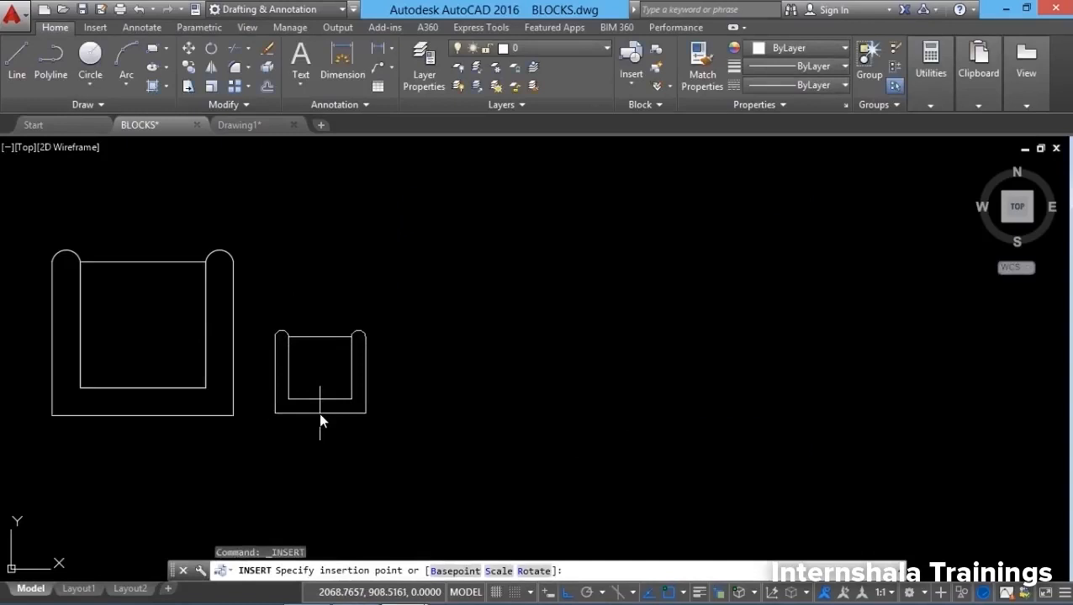
click(320, 416)
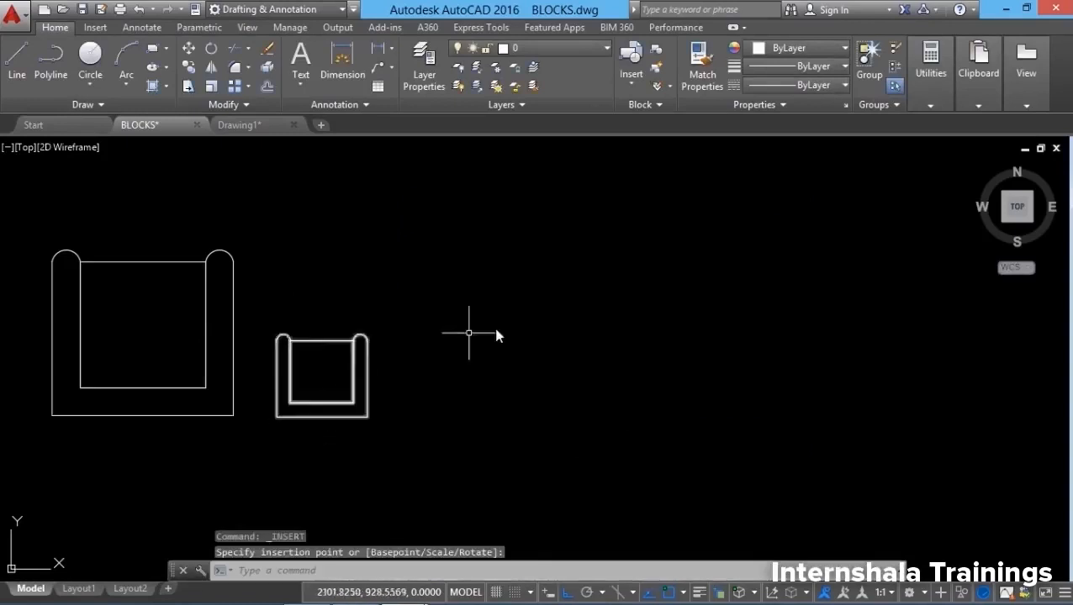
key(Escape)
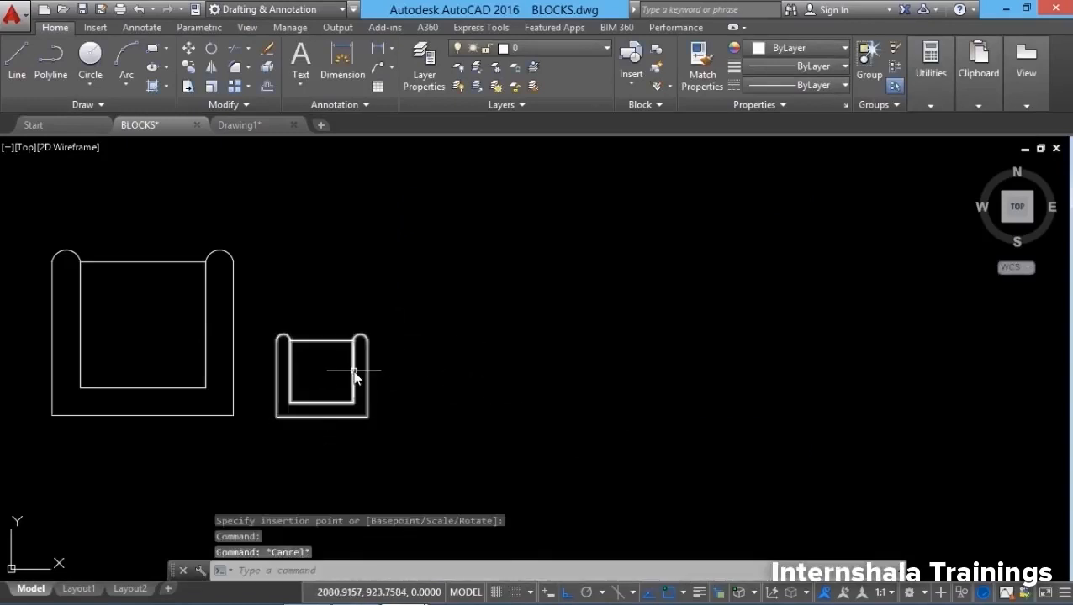
click(354, 374)
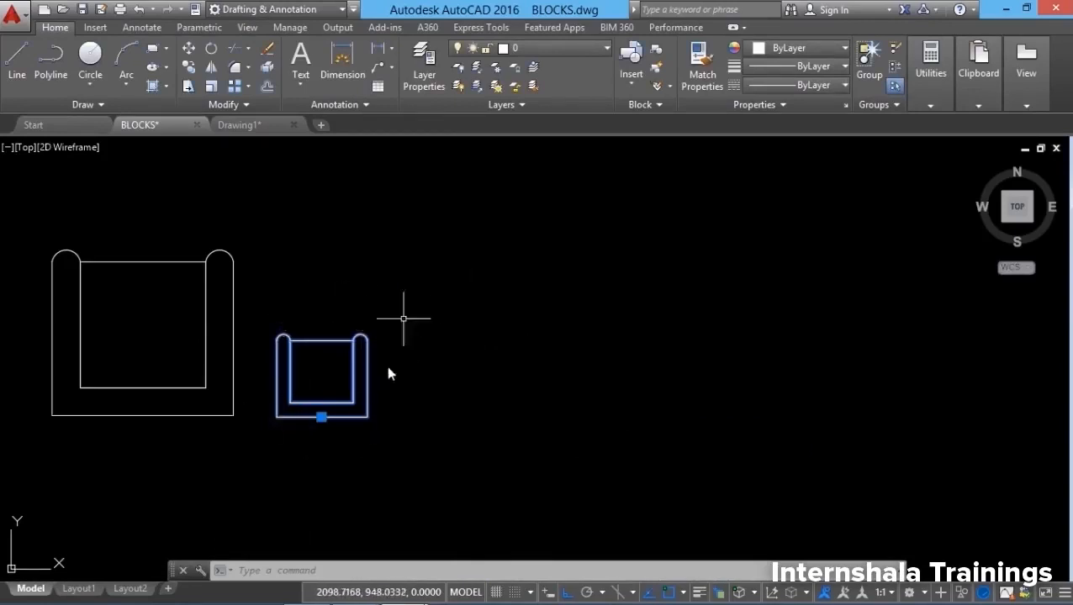
key(Escape)
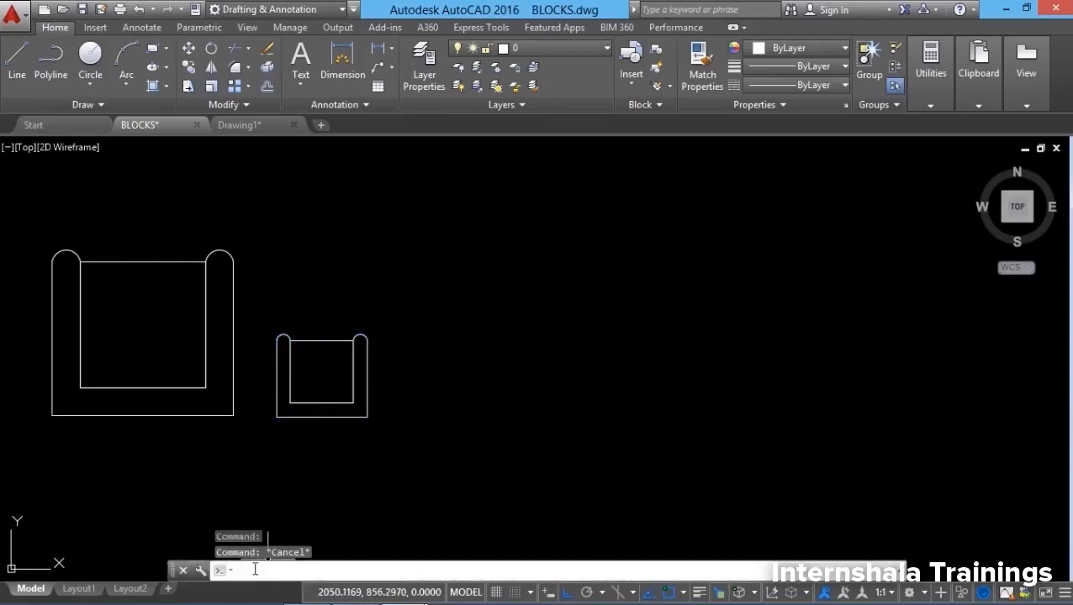
Step: Insert another CHAIR block without uniform scale, with X scale 0.7 and a 45° rotation, right of the small chair
text(I)
key(Return)
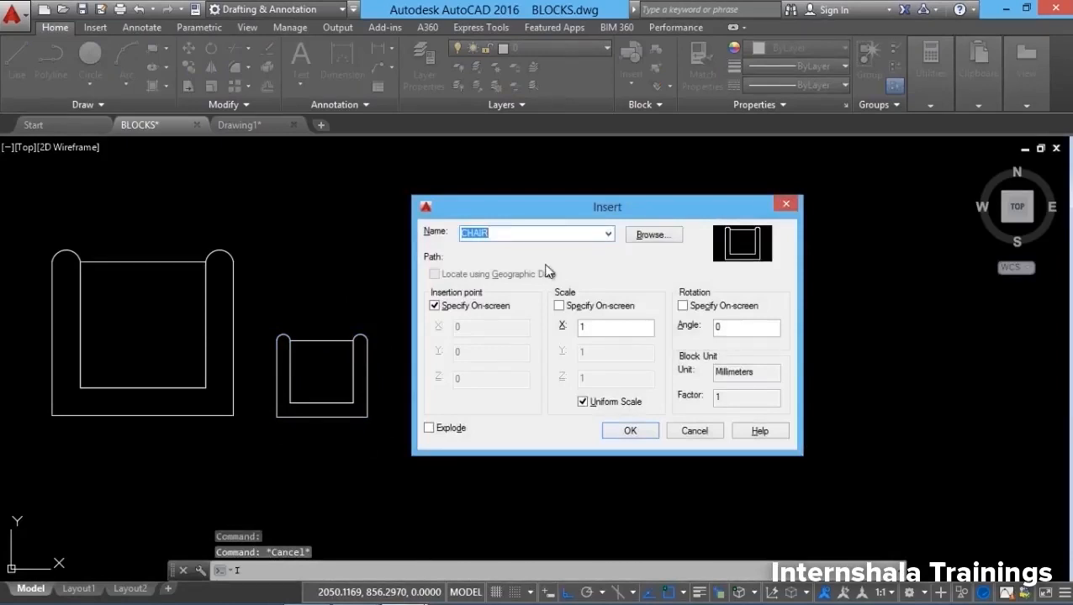
click(584, 404)
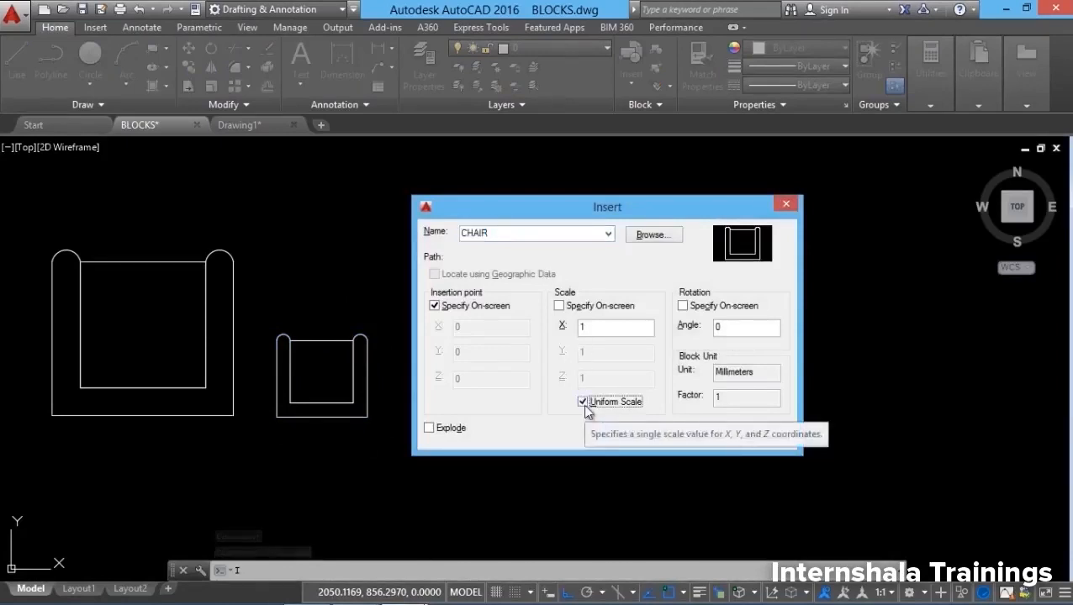
click(583, 403)
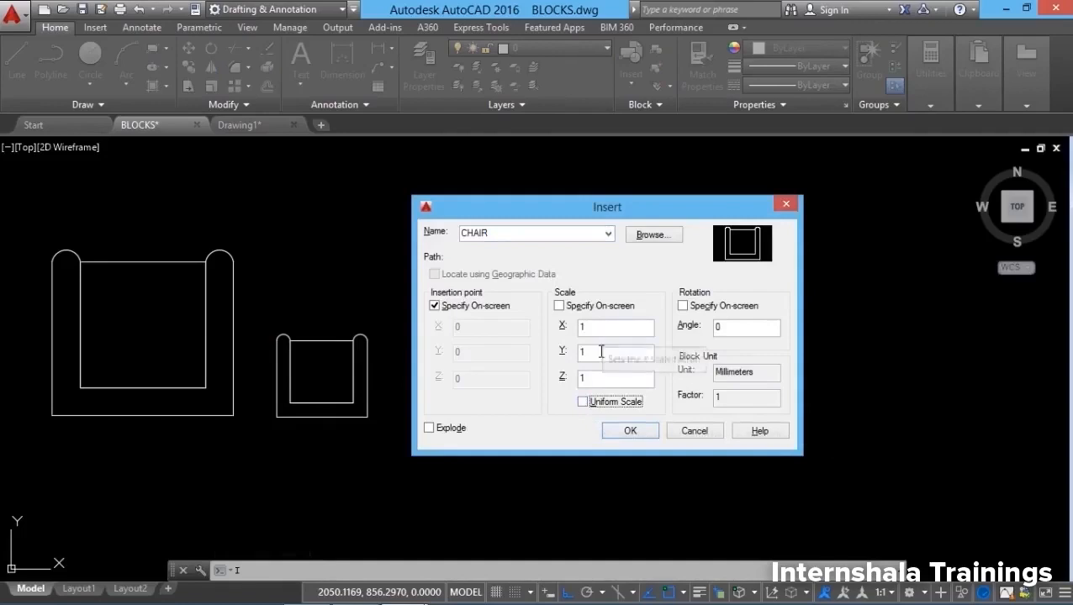
drag(601, 353, 456, 354)
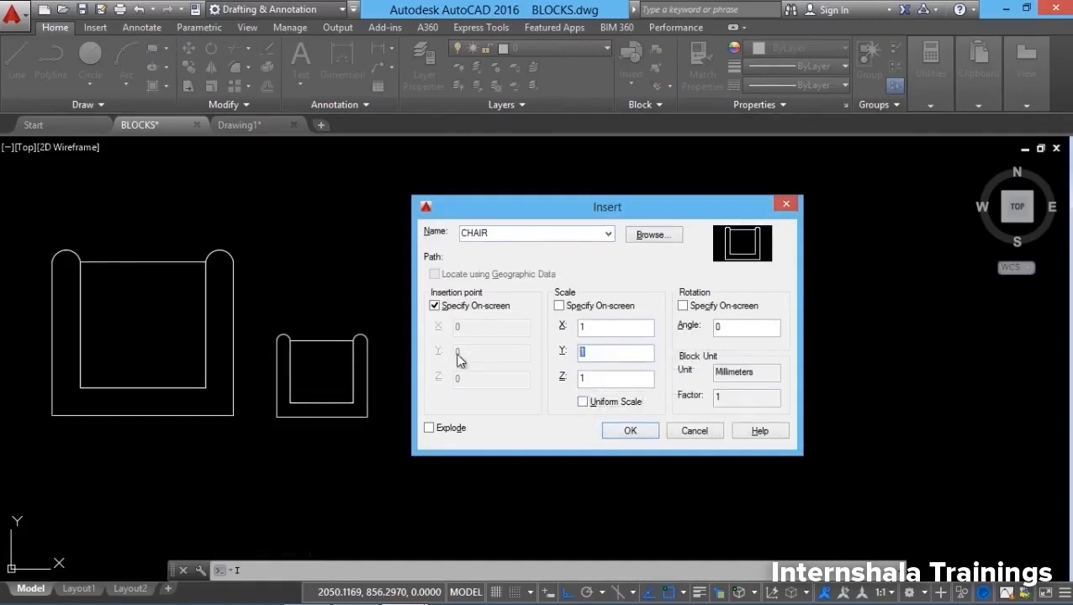
drag(624, 328, 522, 329)
text(0.7)
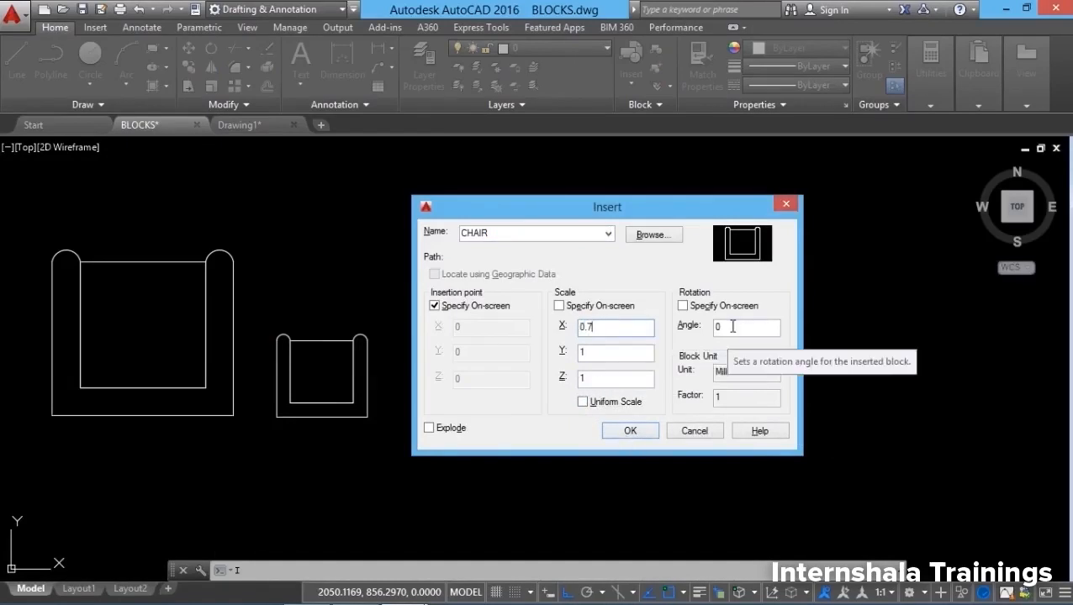
drag(733, 327, 648, 334)
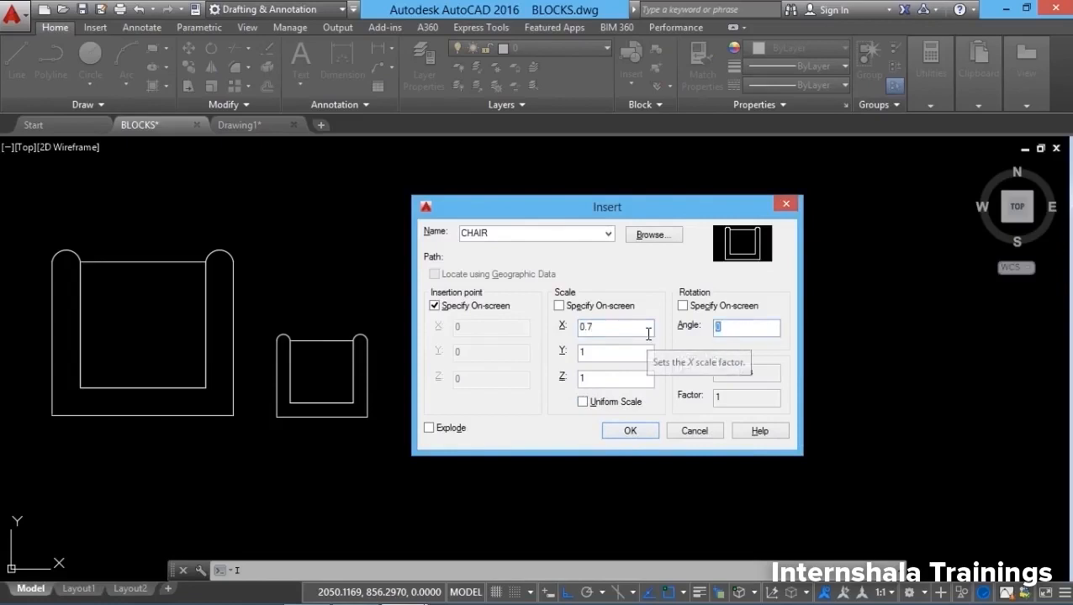
text(45)
click(643, 431)
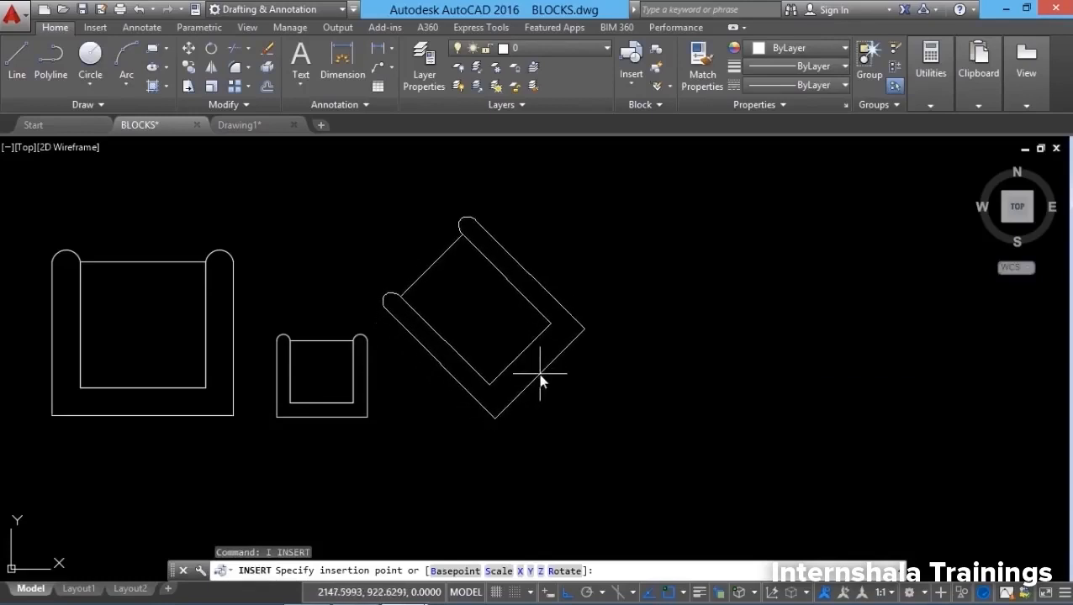
click(540, 380)
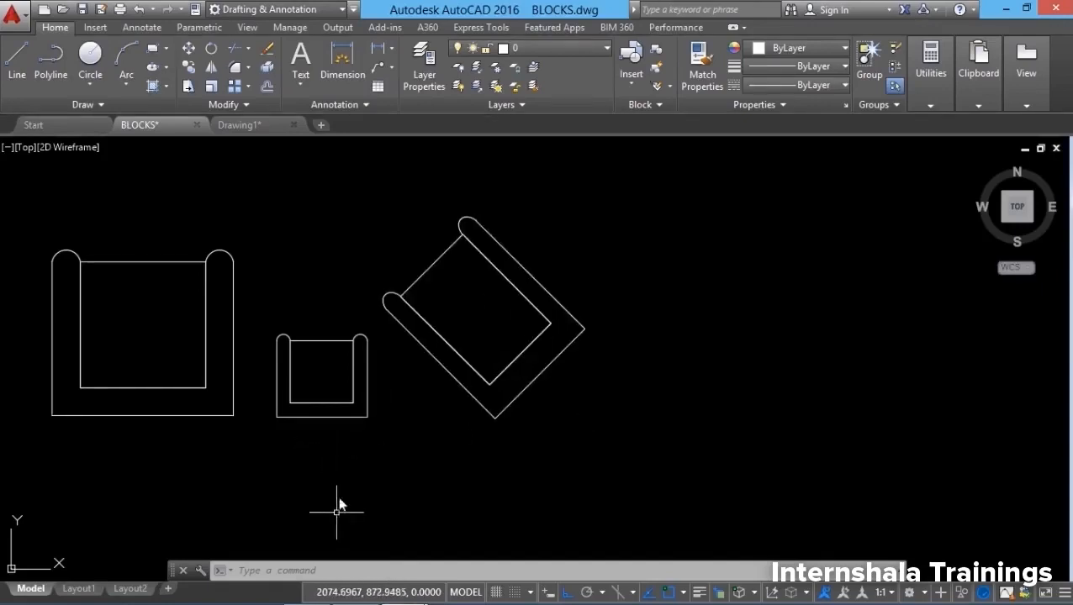
click(613, 411)
key(Escape)
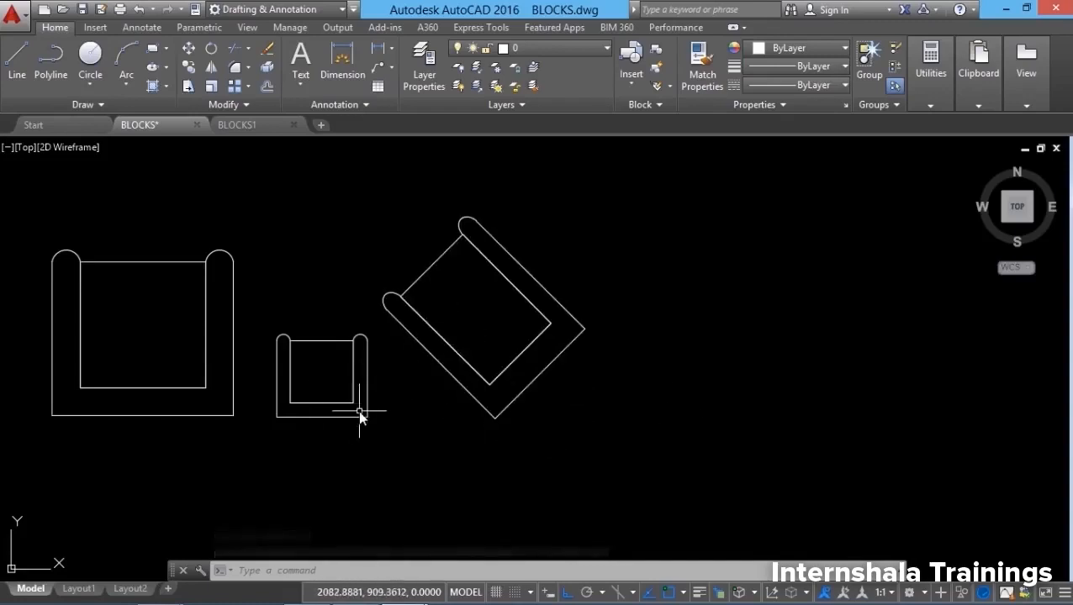
Step: Erase the small chair and the rotated chair, keeping only the original full-size chair
click(266, 48)
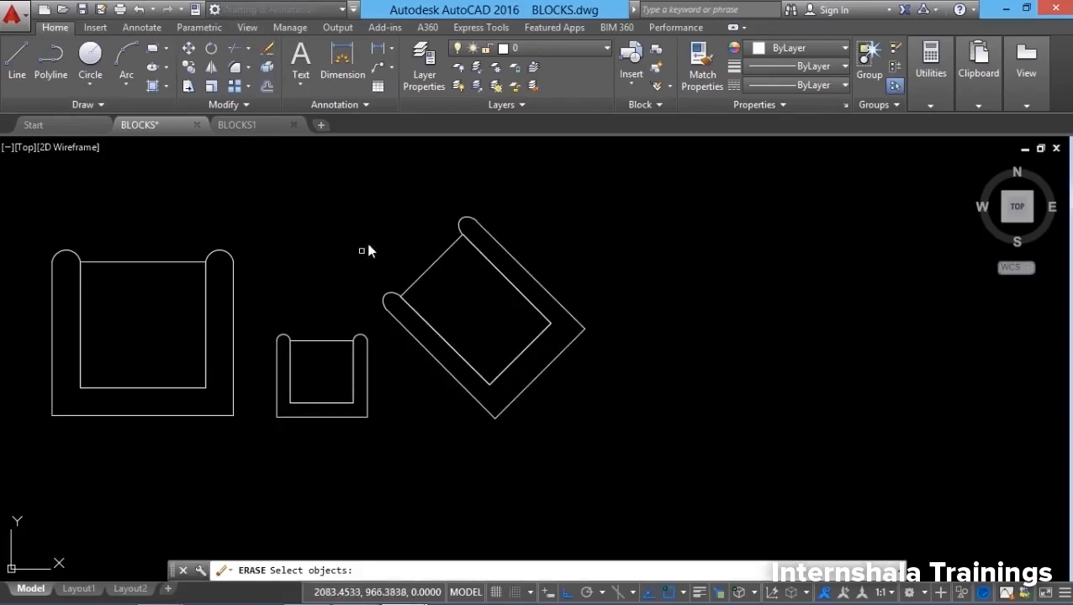
click(392, 233)
click(328, 420)
key(Return)
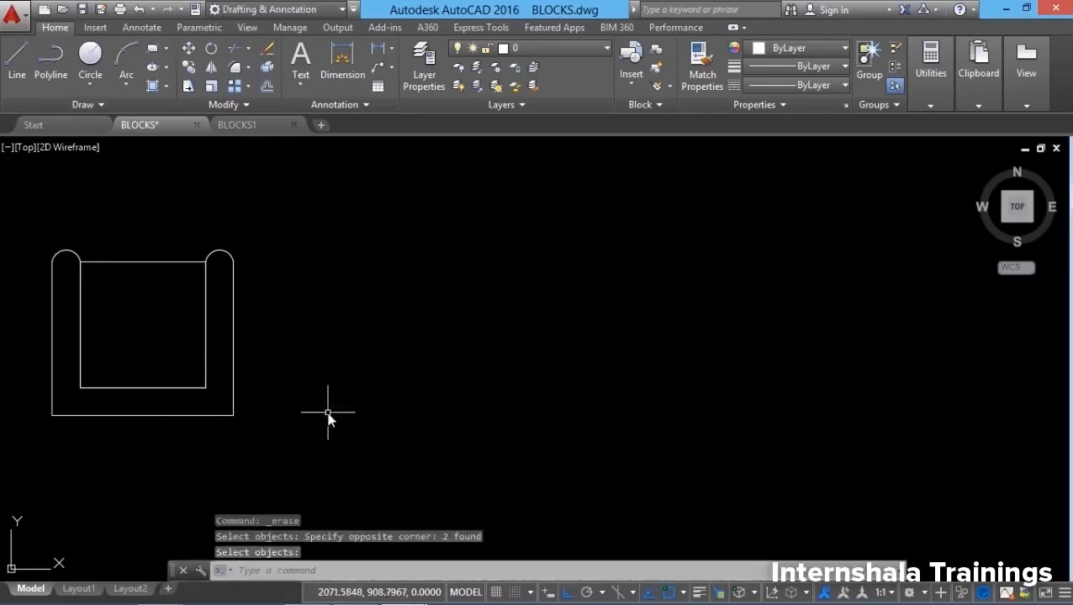
Step: Copy the chair four times in a straight horizontal row to its right, placing the last copy about 460 units away
scroll(212, 410, down, 4)
middle_drag(195, 368, 119, 411)
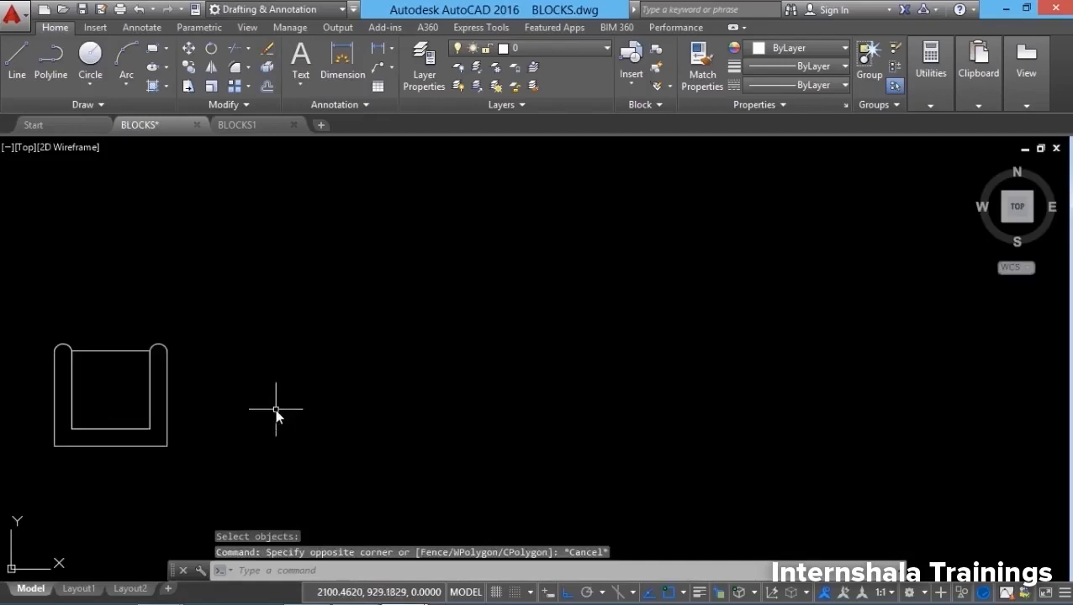
click(190, 68)
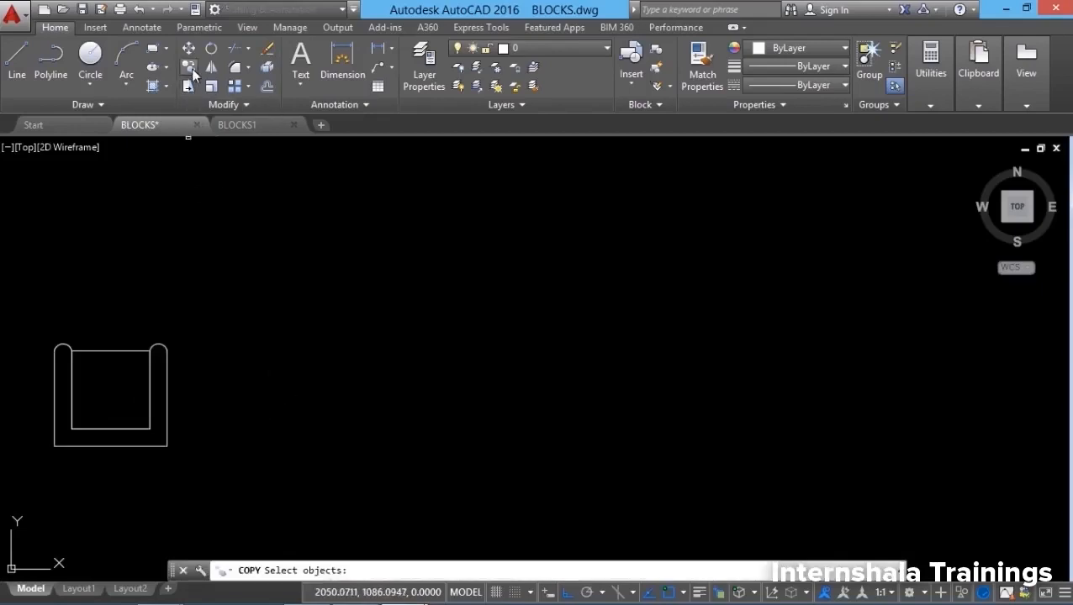
click(205, 330)
click(122, 385)
key(Return)
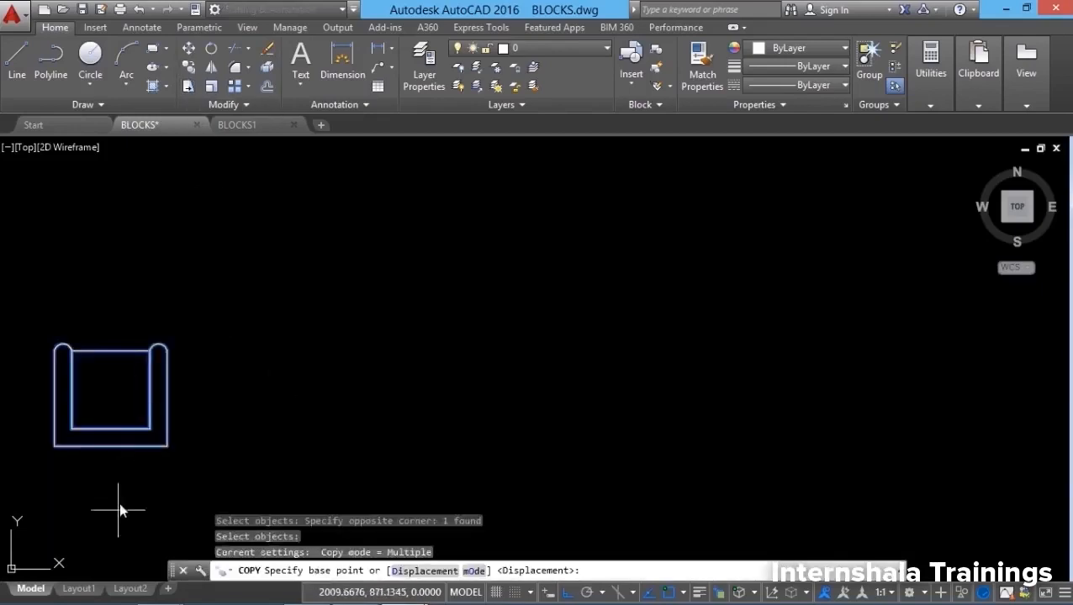
click(126, 478)
click(327, 465)
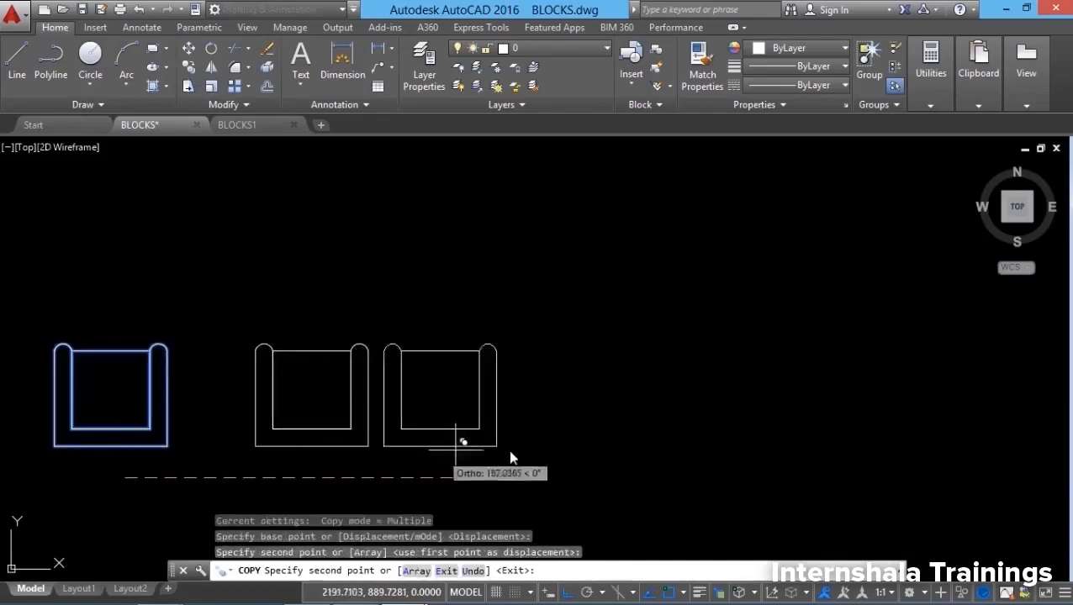
click(528, 454)
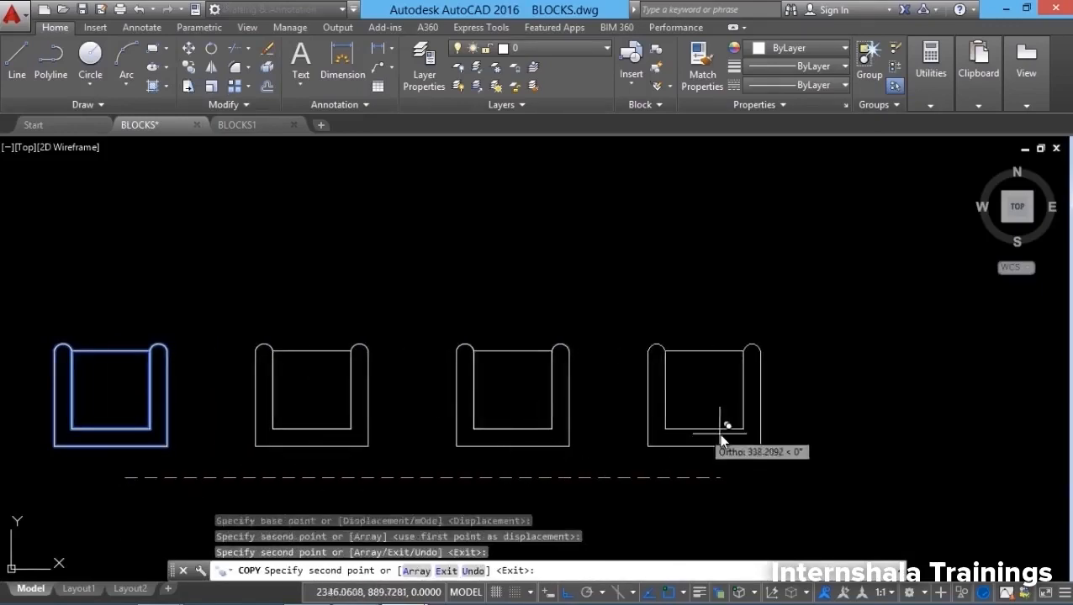
click(722, 439)
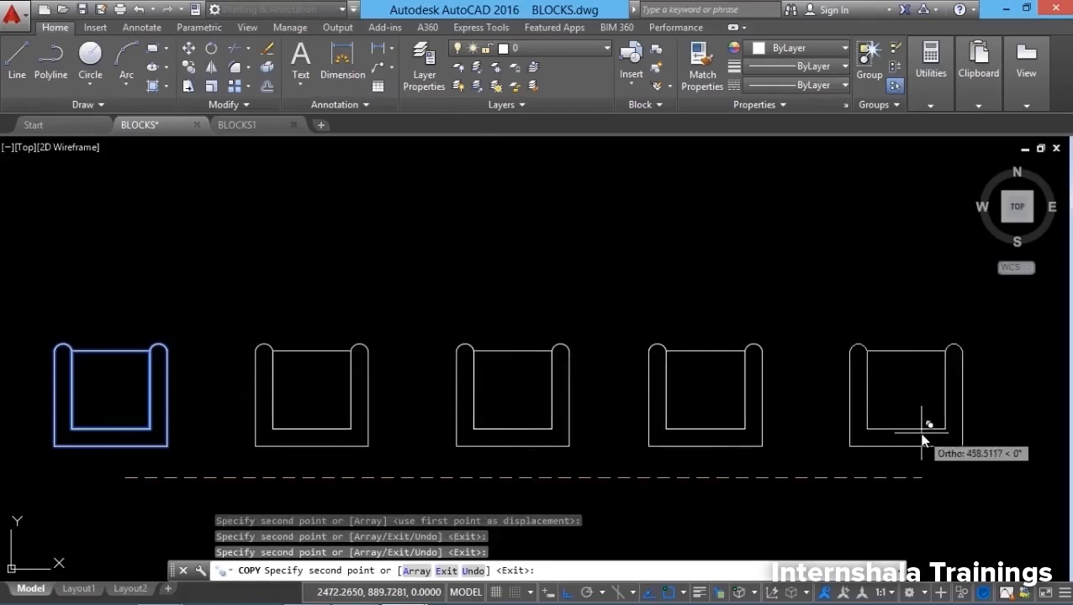
click(924, 432)
key(Return)
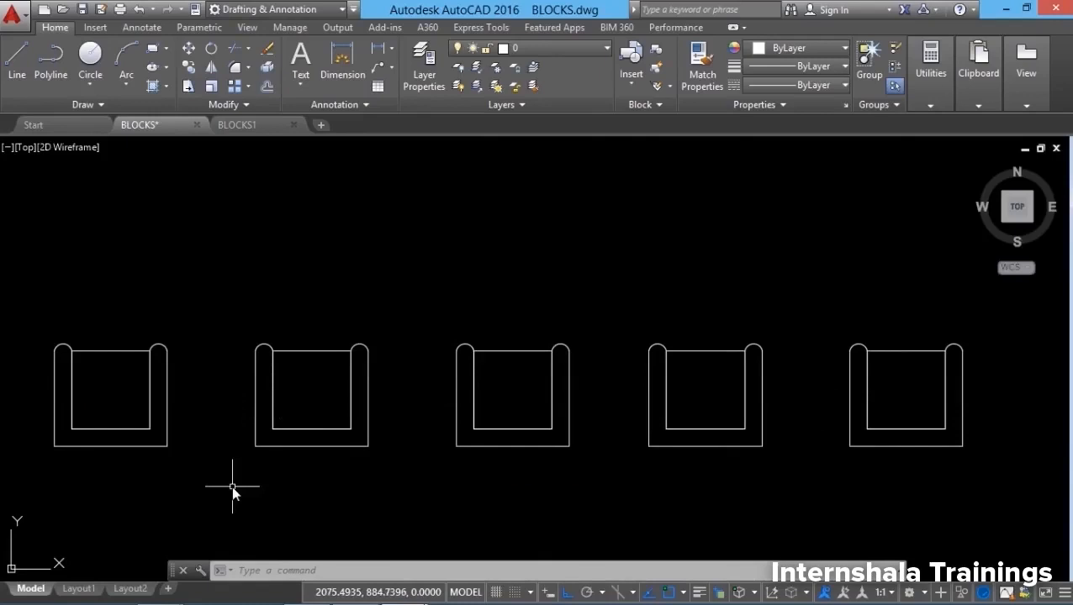
key(Escape)
key(Escape)
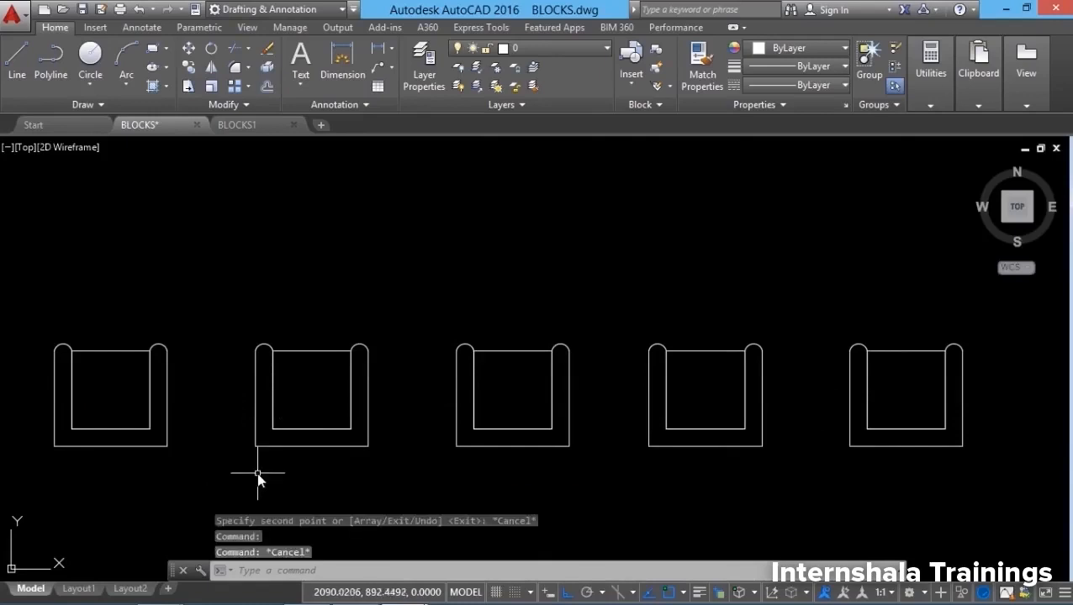
click(123, 447)
right_click(116, 452)
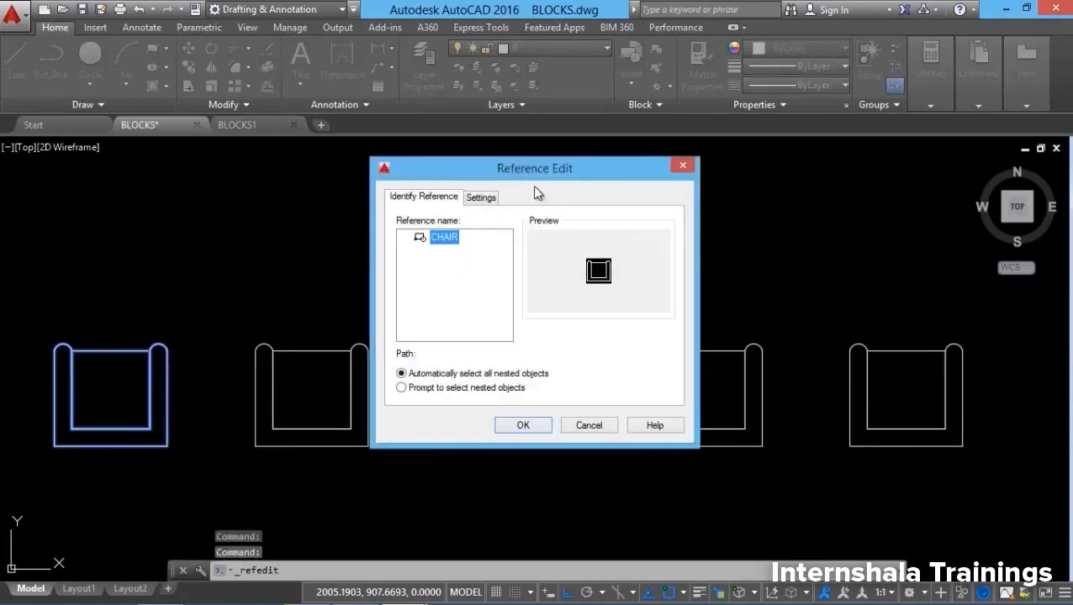
click(582, 426)
Step: Open the leftmost CHAIR block for in-place editing with REFEDIT and review the reference editing options
click(270, 574)
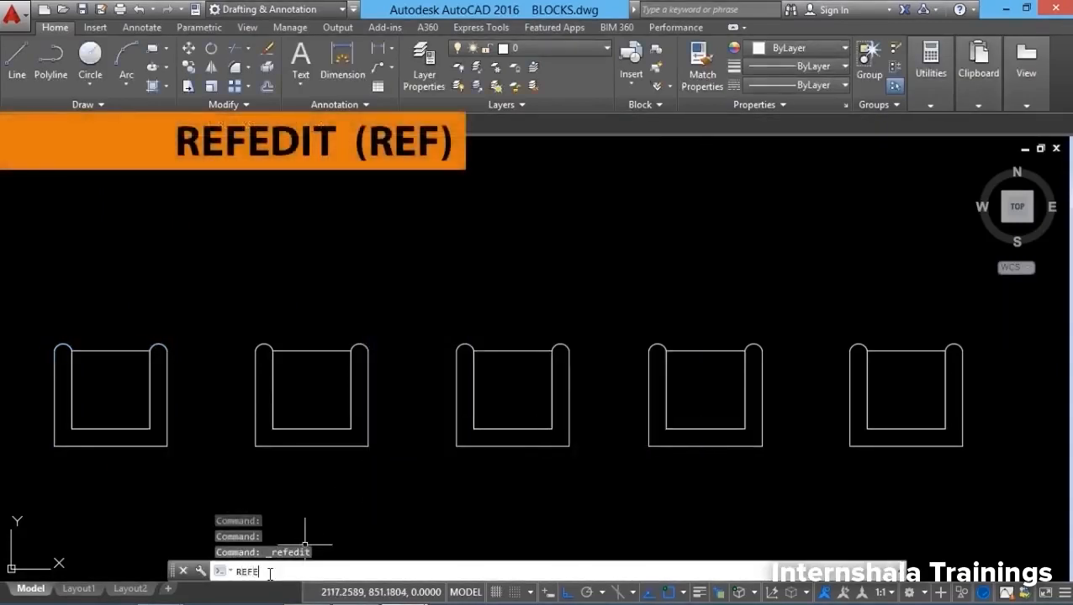
text(REFEDIT)
key(Return)
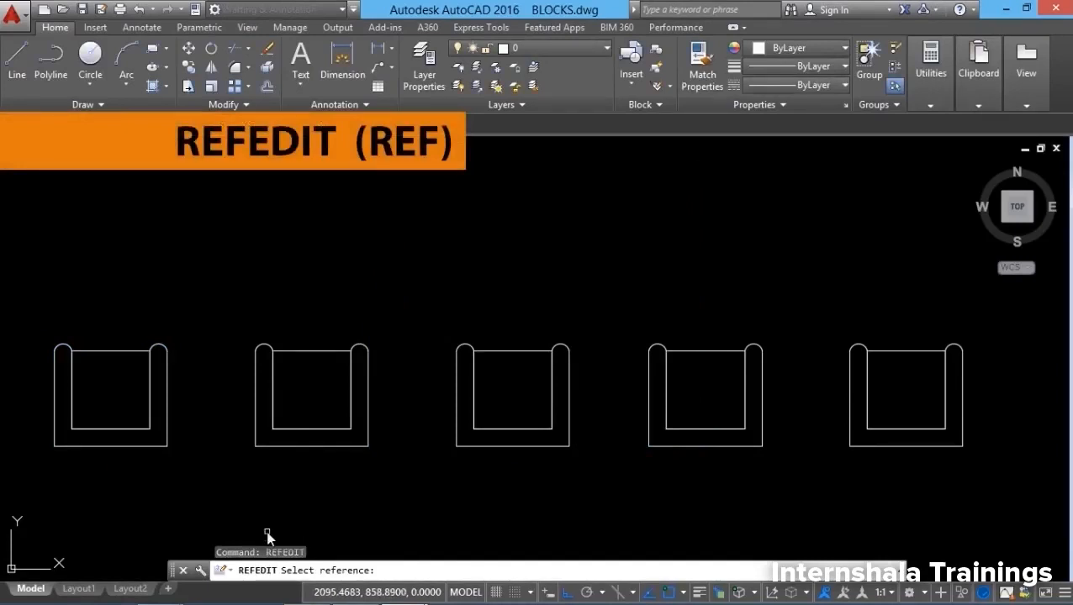
click(139, 446)
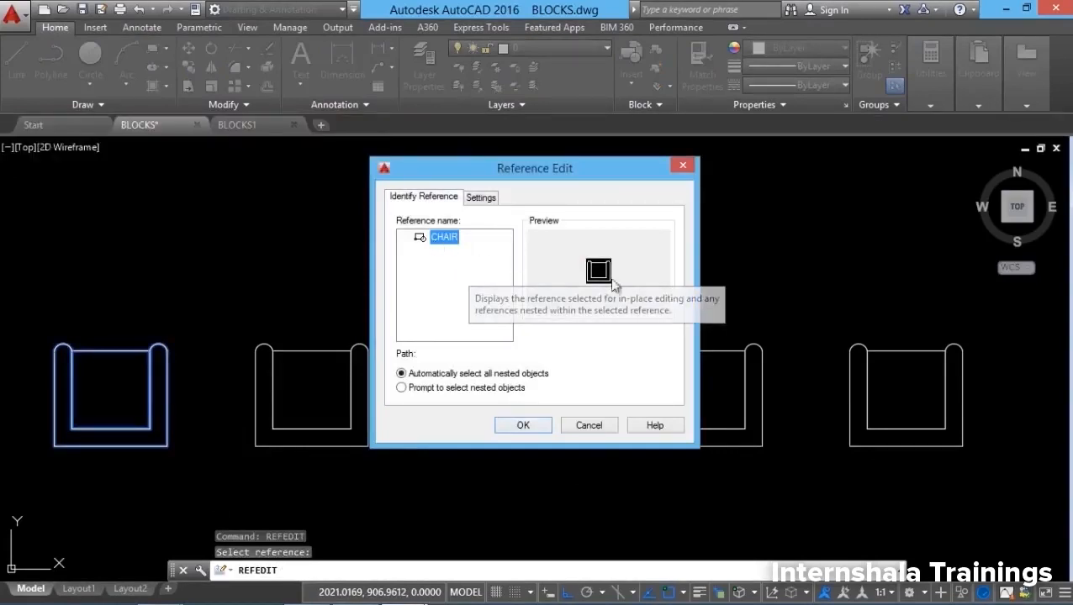
click(532, 428)
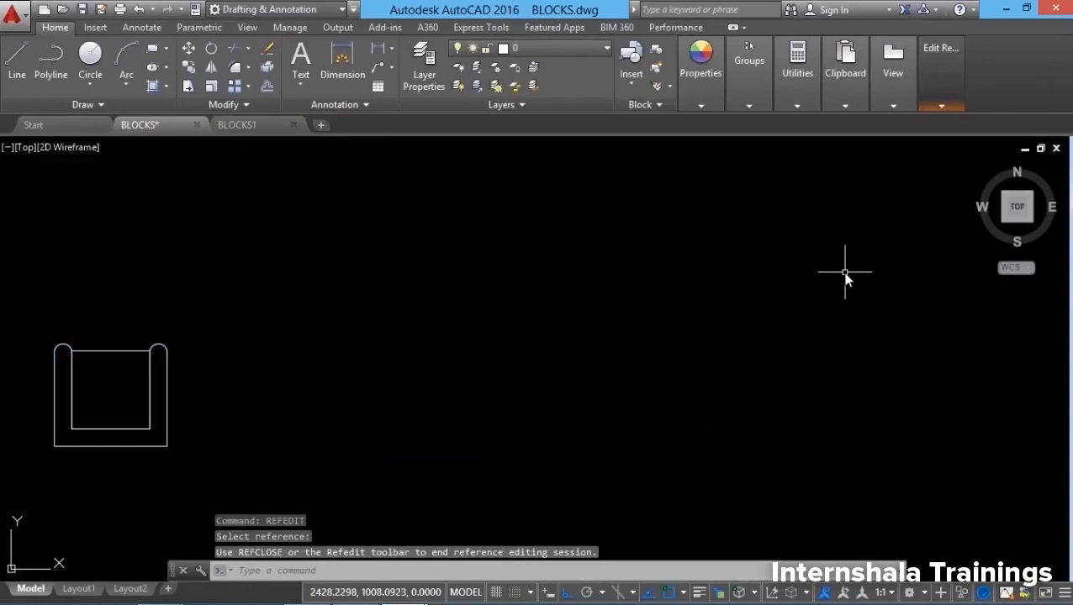
click(940, 105)
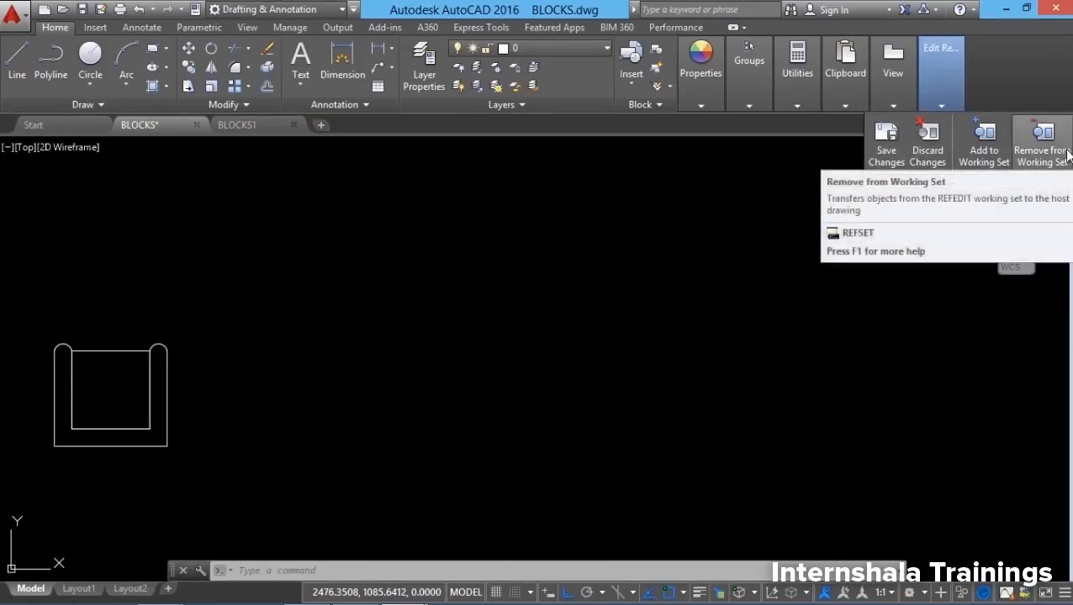
key(Escape)
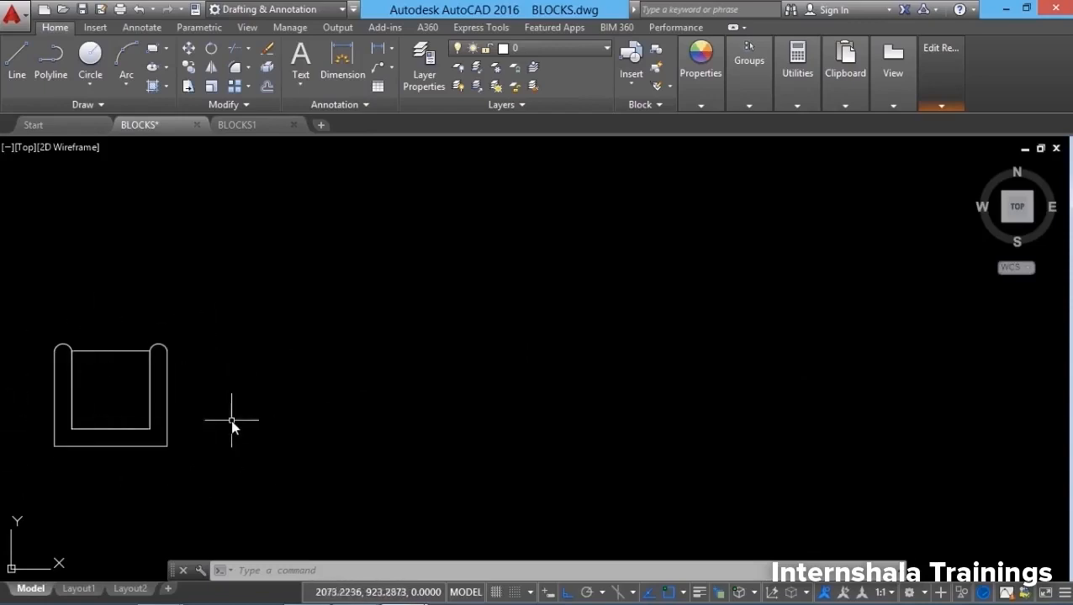
Step: Convert the top edge of the chair's inner seat rectangle to a shallow arc bulging upward
click(112, 351)
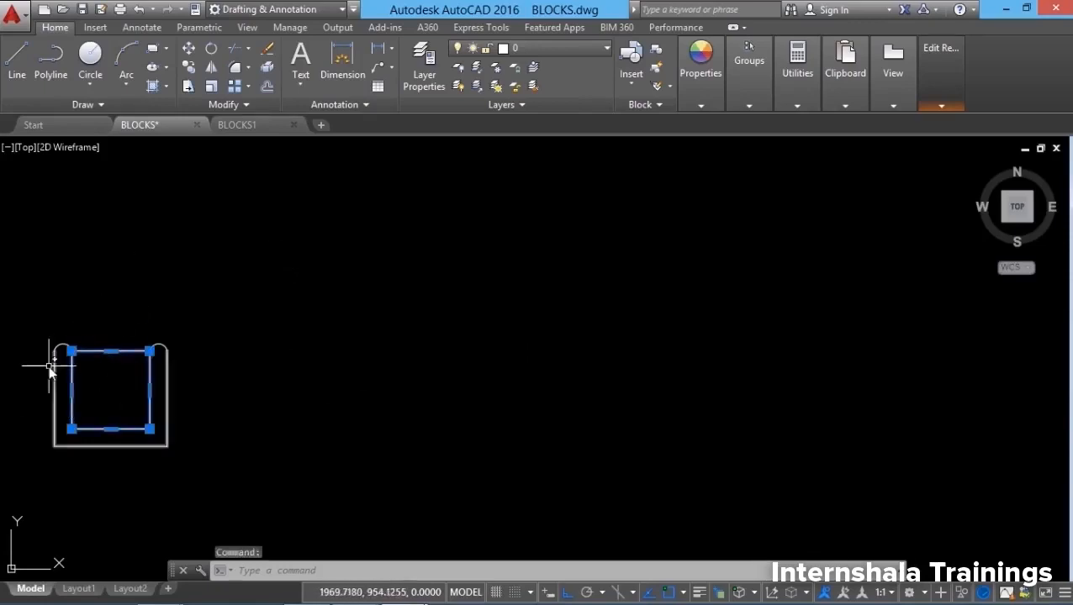
scroll(42, 404, up, 2)
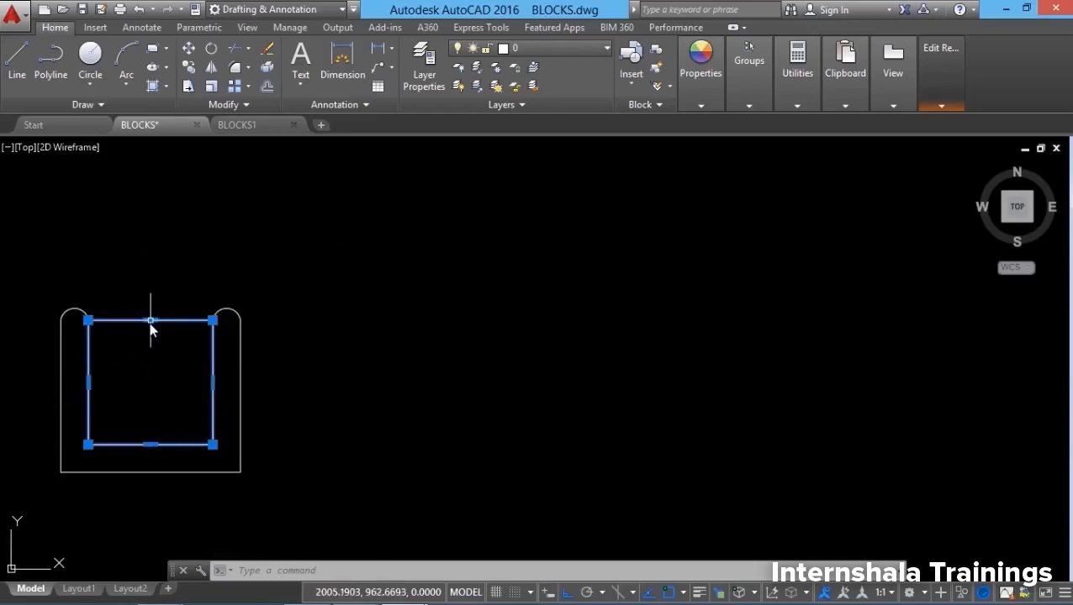
mouse_move(149, 320)
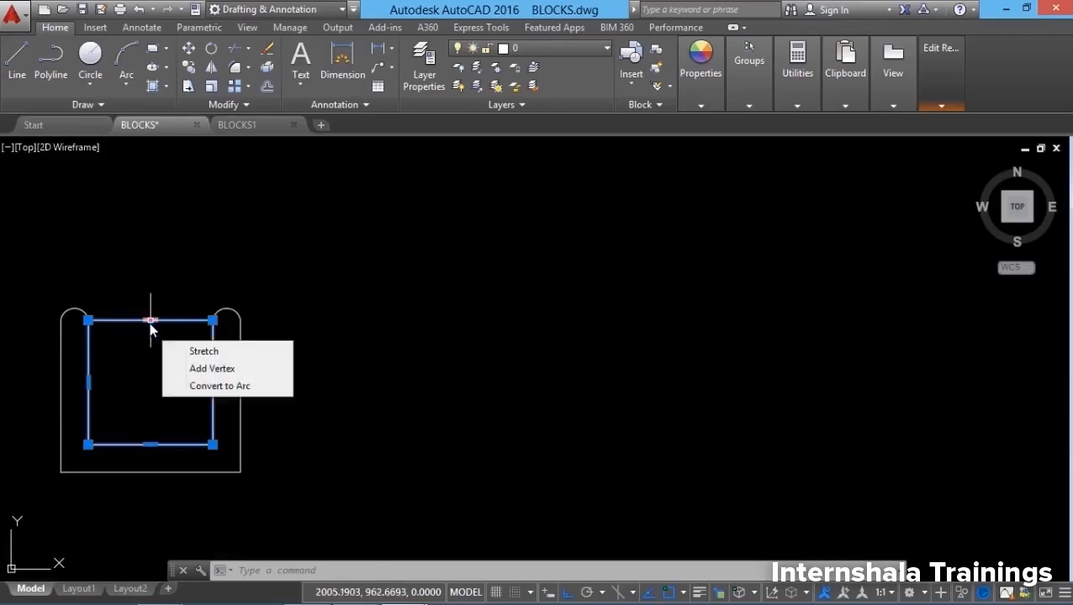
click(200, 388)
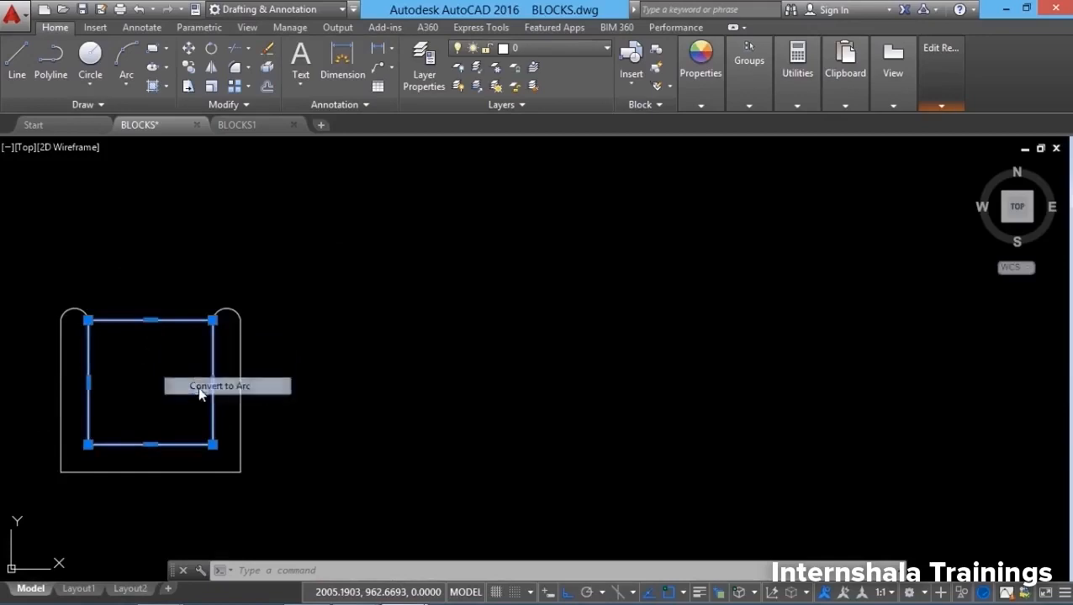
click(148, 304)
key(Escape)
key(Escape)
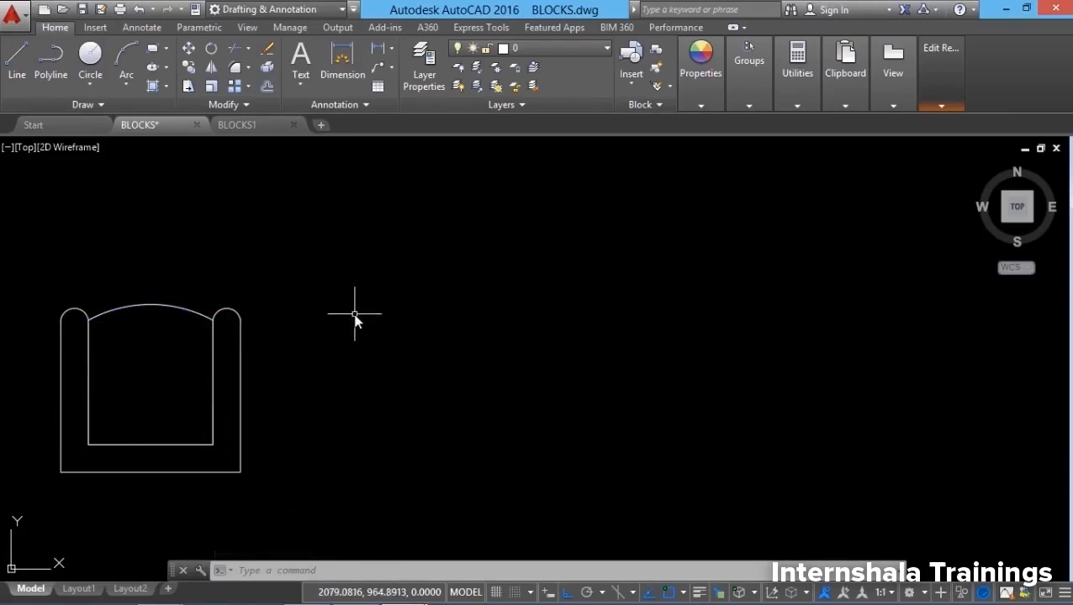
Step: Hatch the chair's U-shaped arm and back frame with a Solid fill in orange 205,105,40
text(h)
key(Return)
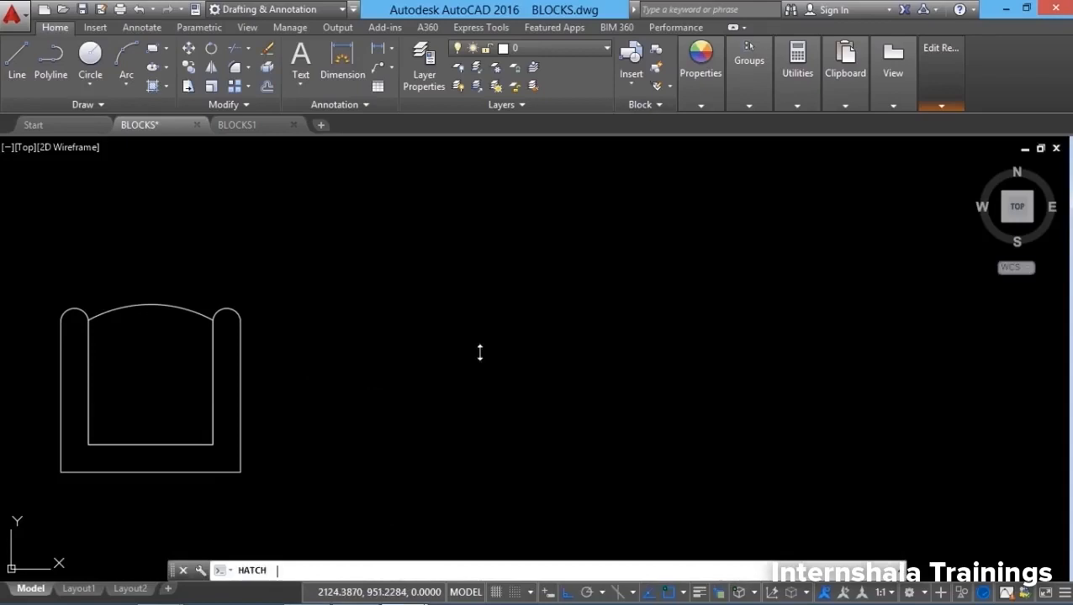
click(225, 358)
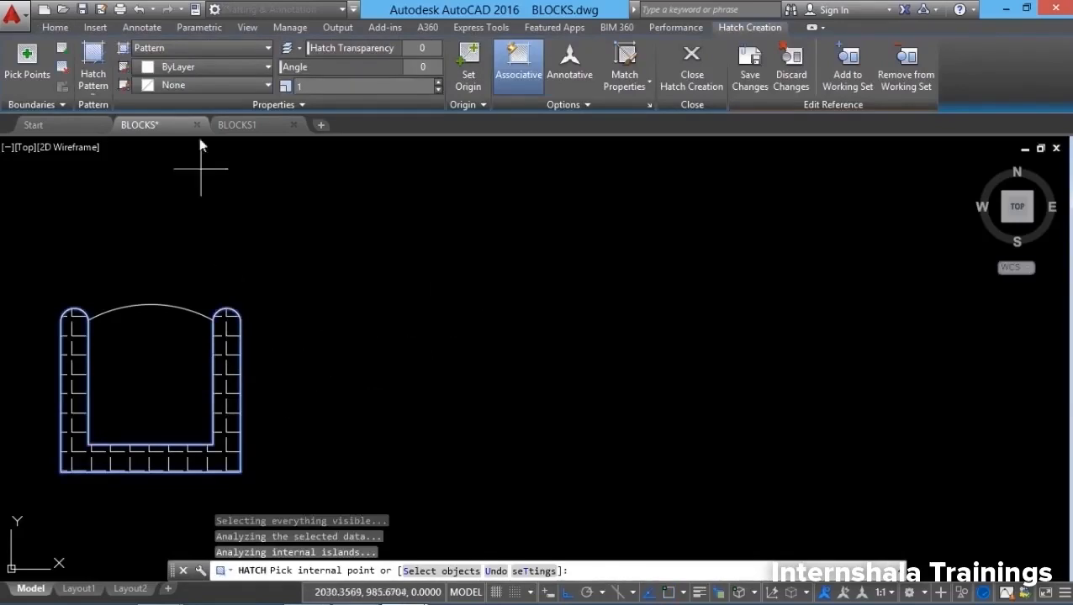
click(200, 52)
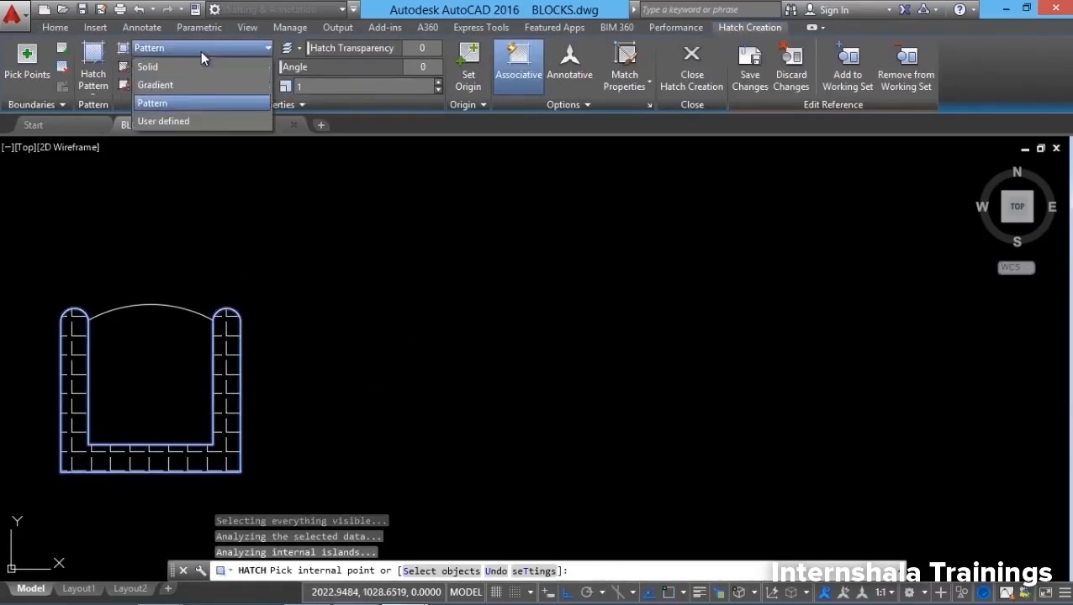
click(154, 68)
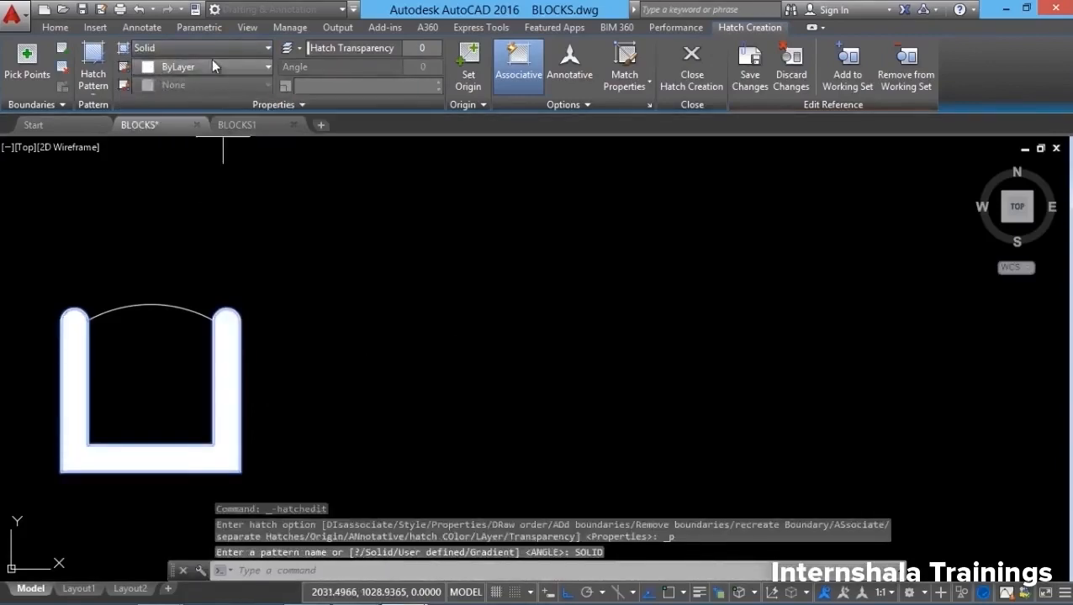
click(192, 67)
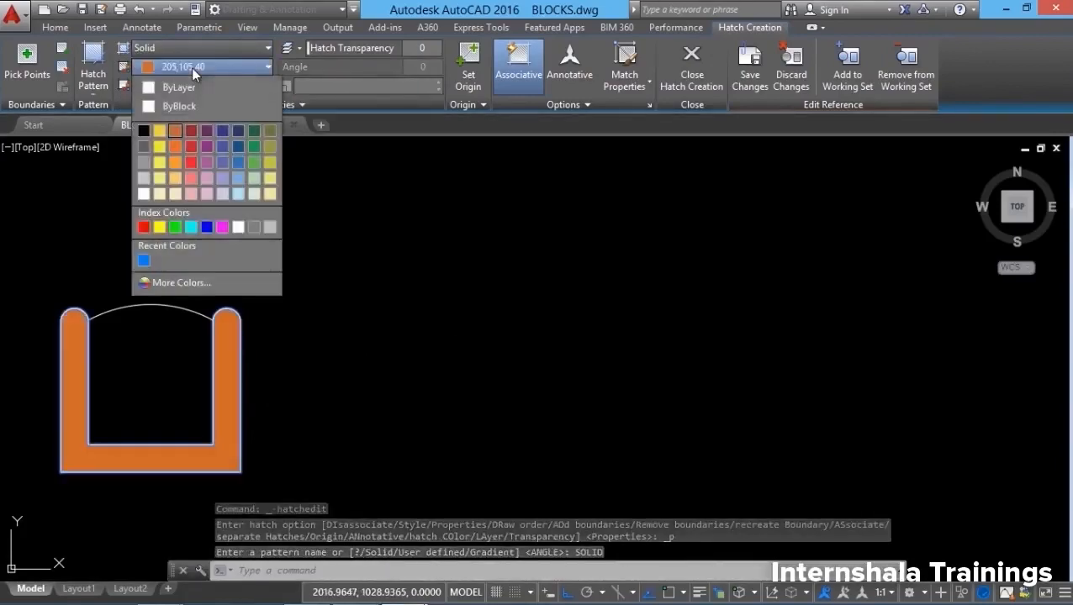
click(173, 129)
key(Escape)
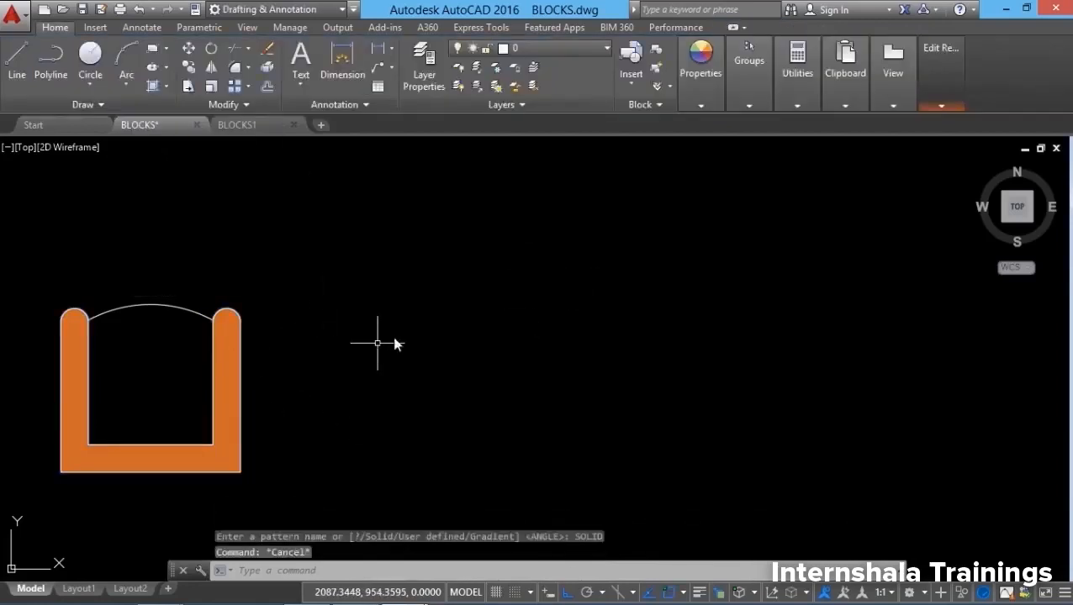
Step: Save the in-place edits back to the CHAIR block and close the reference editing session
mouse_move(941, 80)
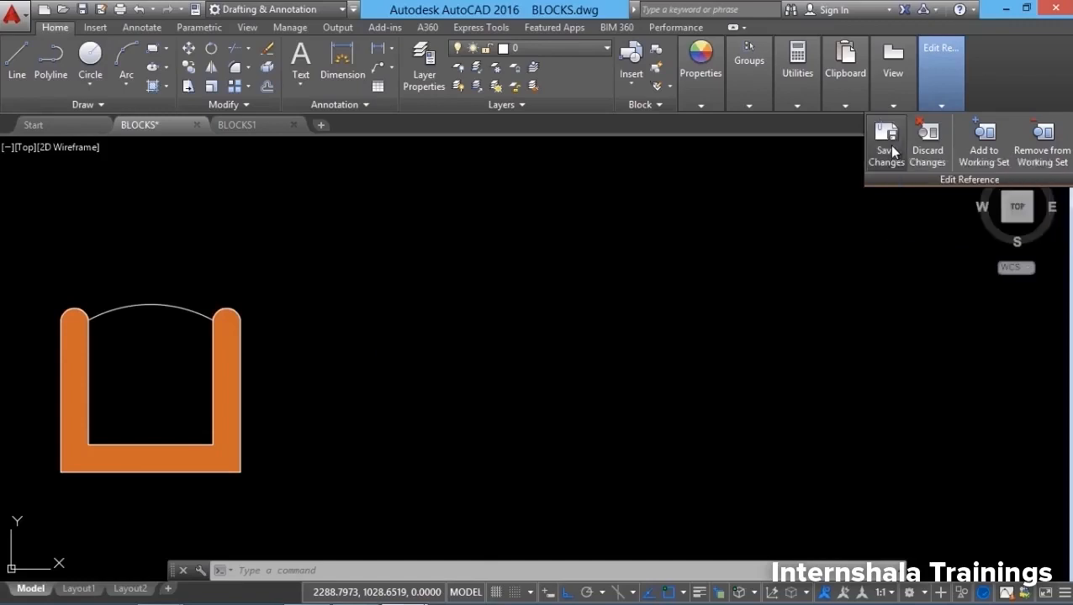
click(894, 151)
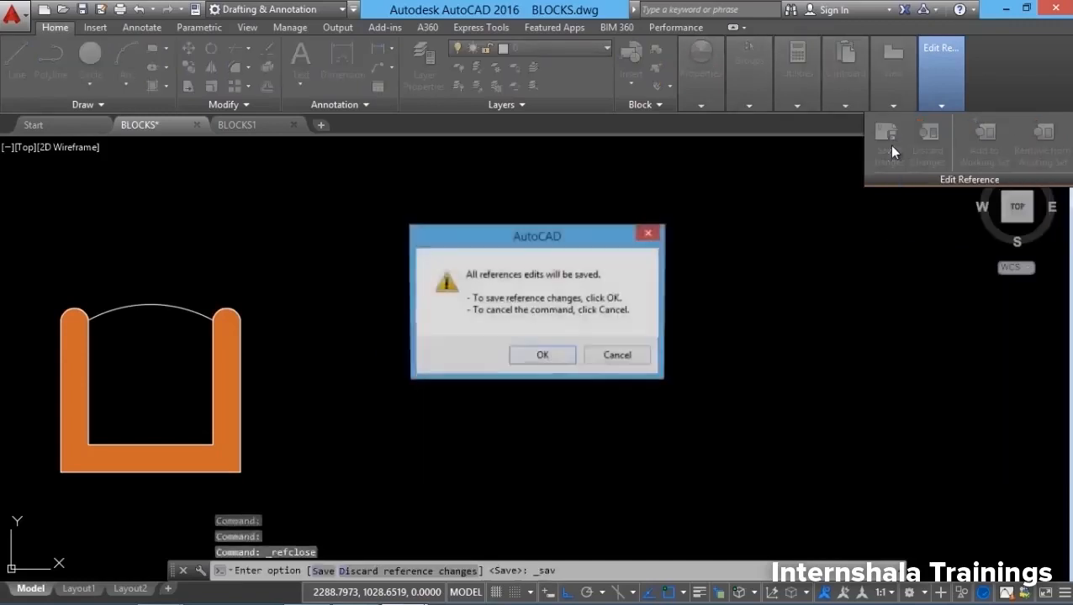
click(543, 356)
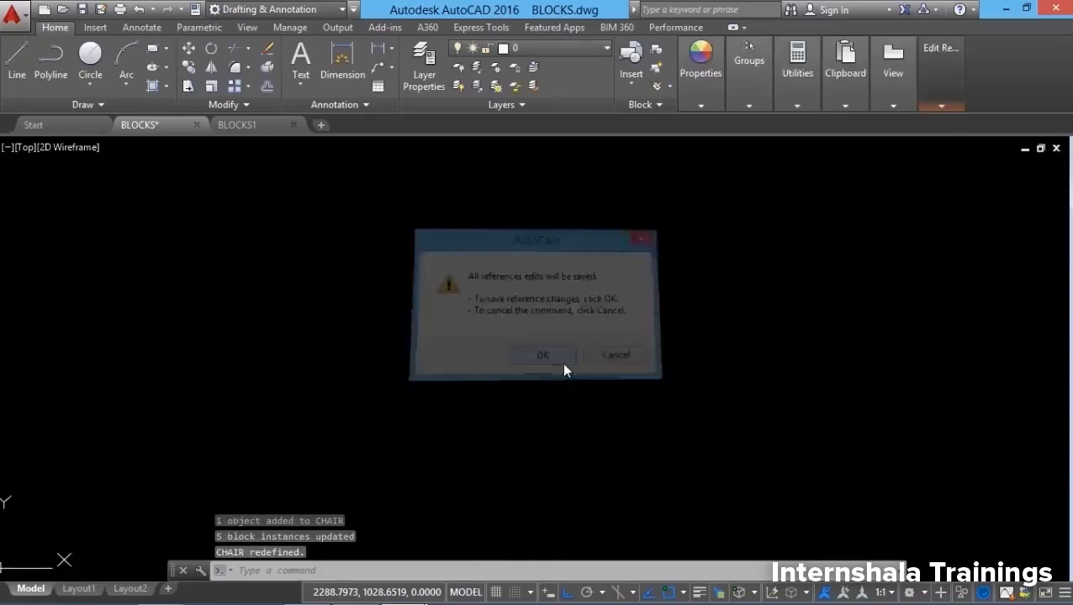
mouse_move(428, 438)
middle_down()
mouse_move(511, 443)
mouse_move(455, 450)
mouse_move(475, 454)
middle_up()
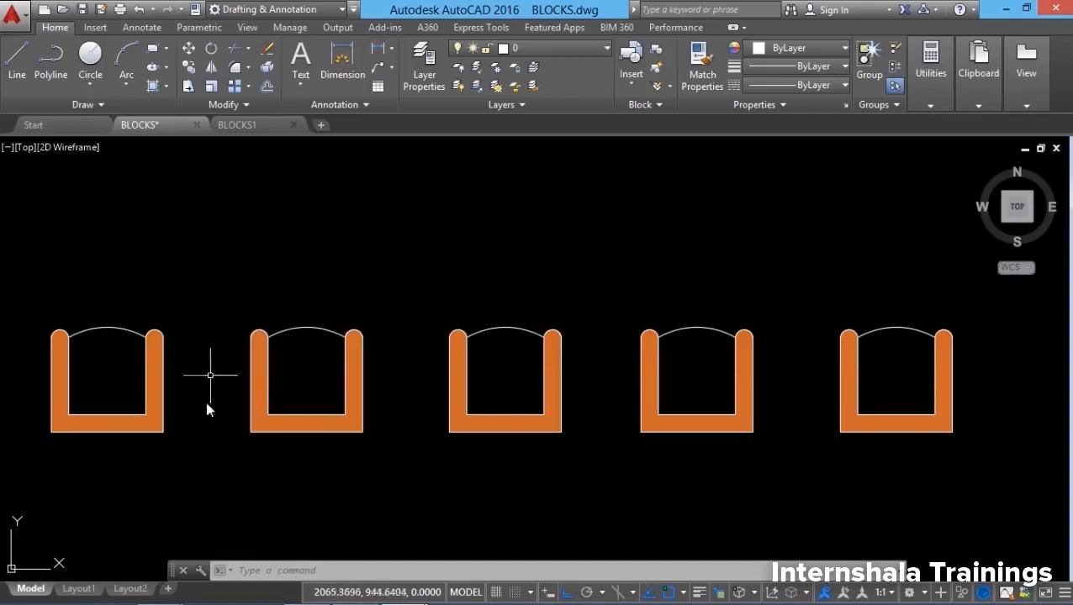
Step: Open the leftmost chair in the Block Editor and move the authoring palettes slightly lower
click(147, 434)
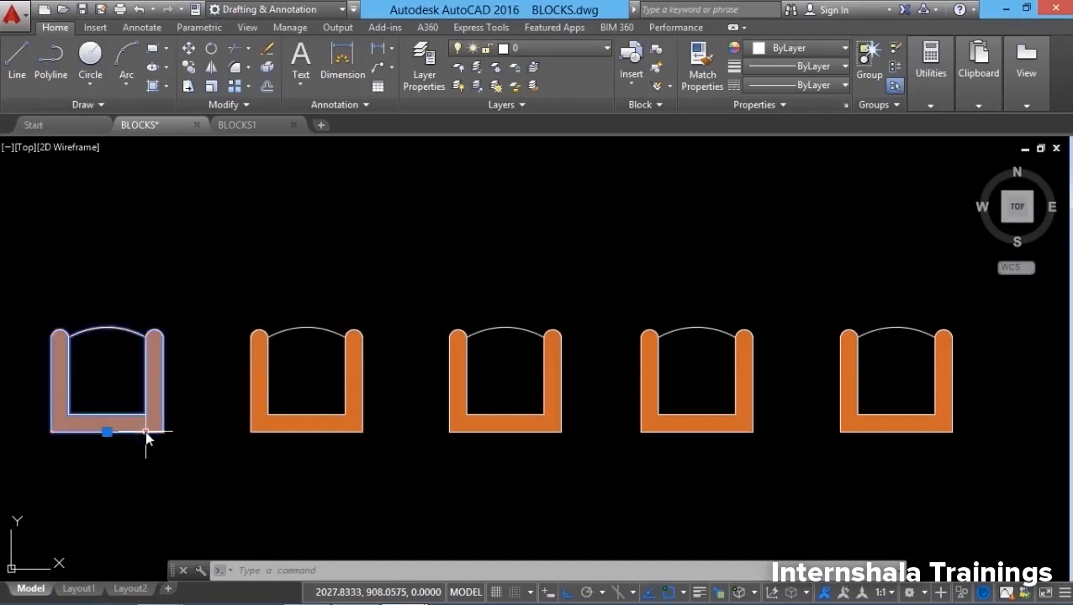
right_click(148, 439)
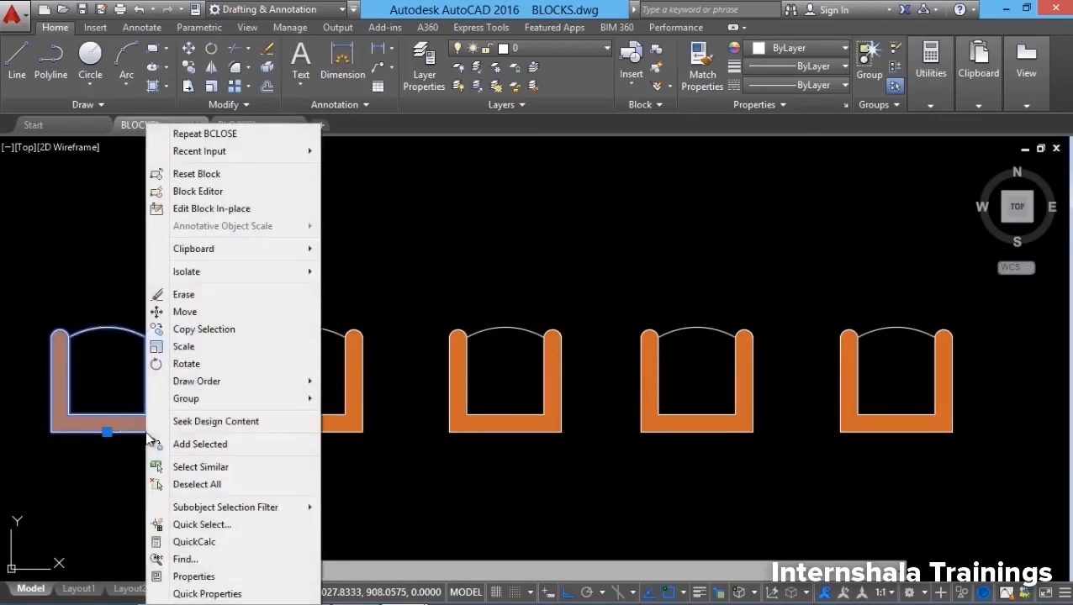
click(210, 192)
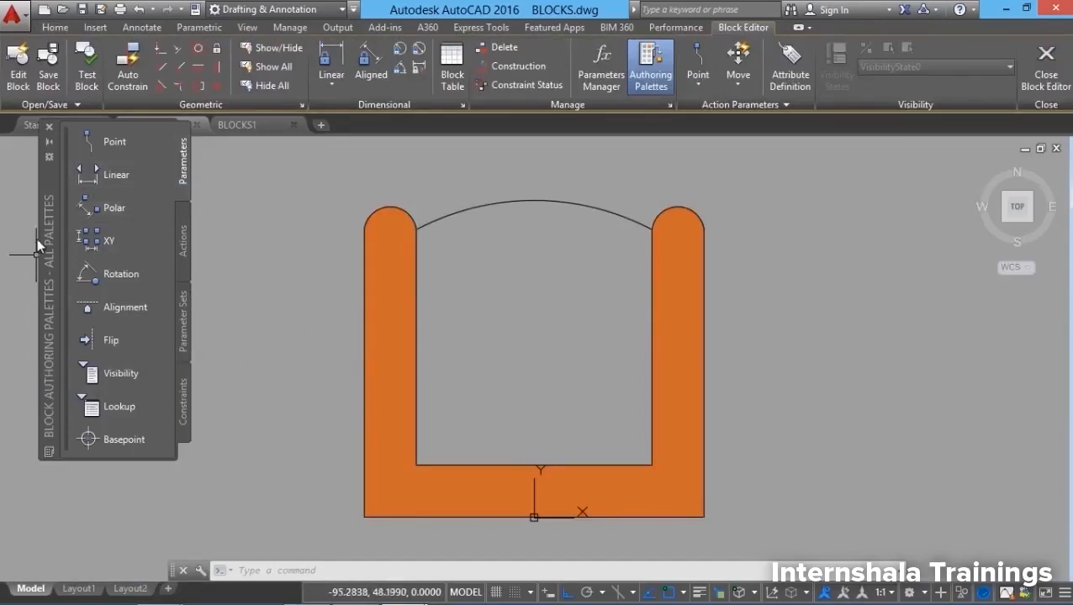
drag(50, 211, 51, 272)
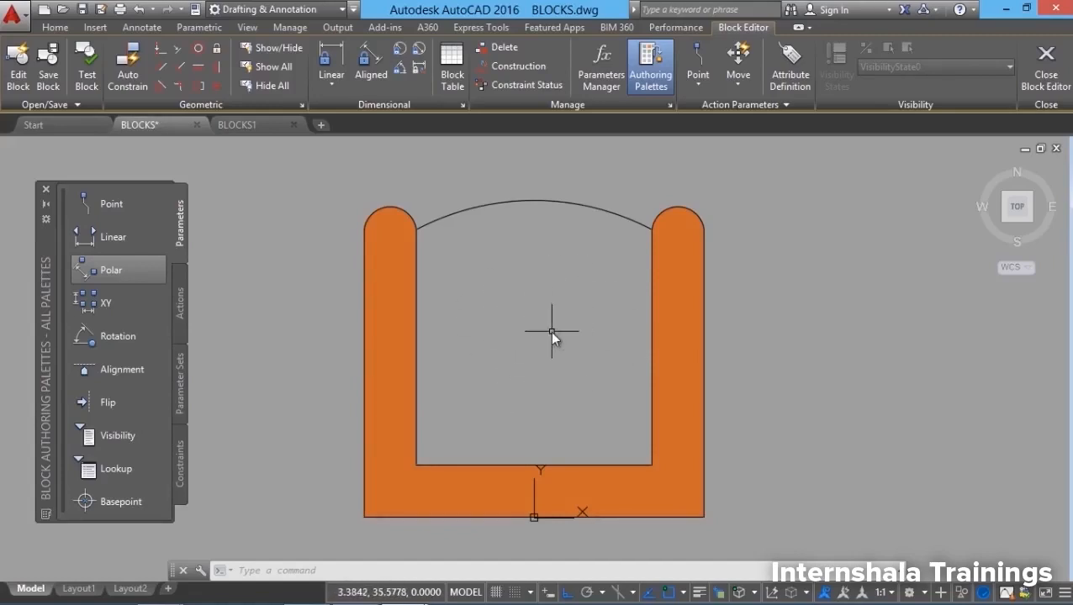
Step: Hatch the chair's seat area with a Solid fill in yellow 248,215,49 and close the Block Editor, saving the changes
click(245, 571)
text(h)
key(Return)
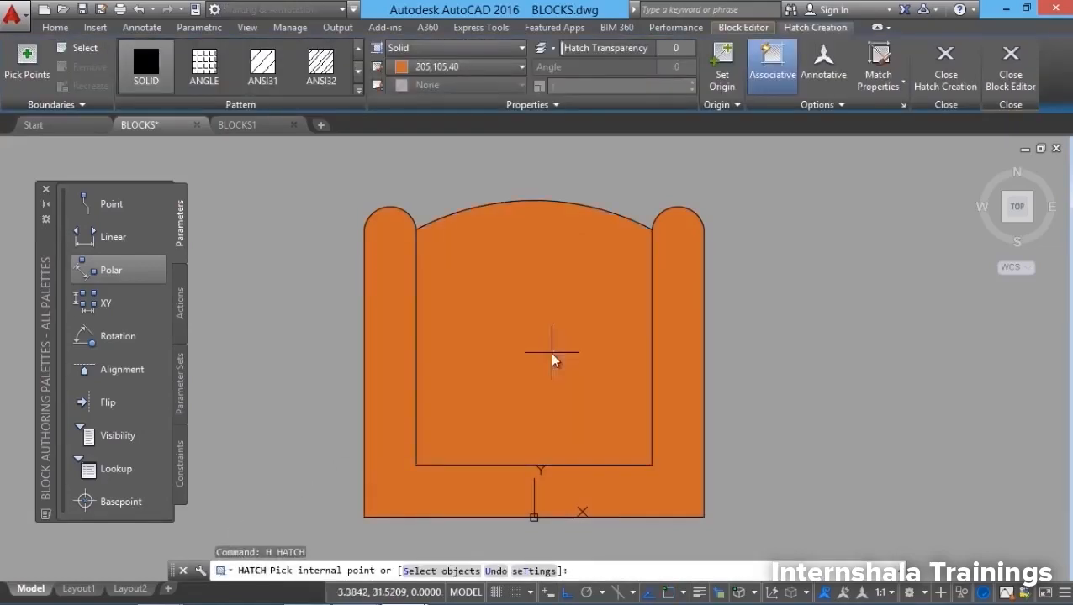
click(552, 360)
click(461, 68)
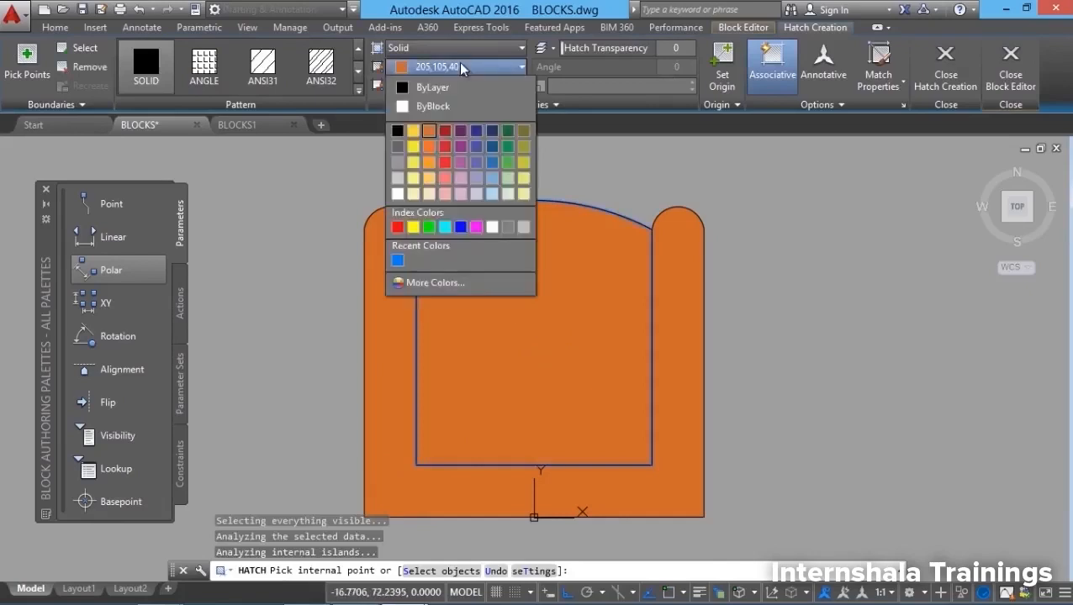
click(412, 132)
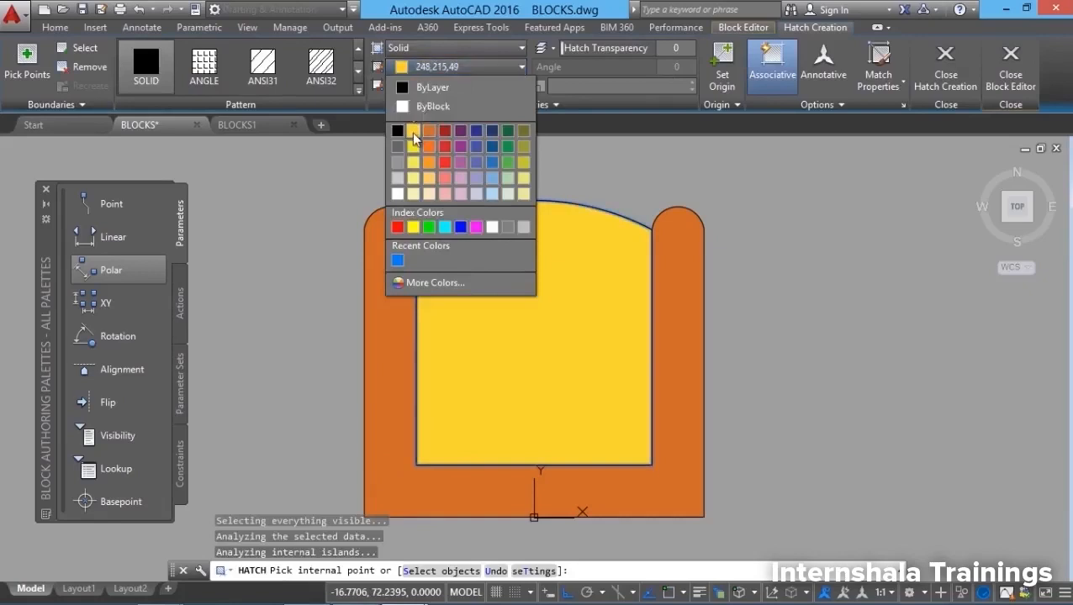
click(1009, 79)
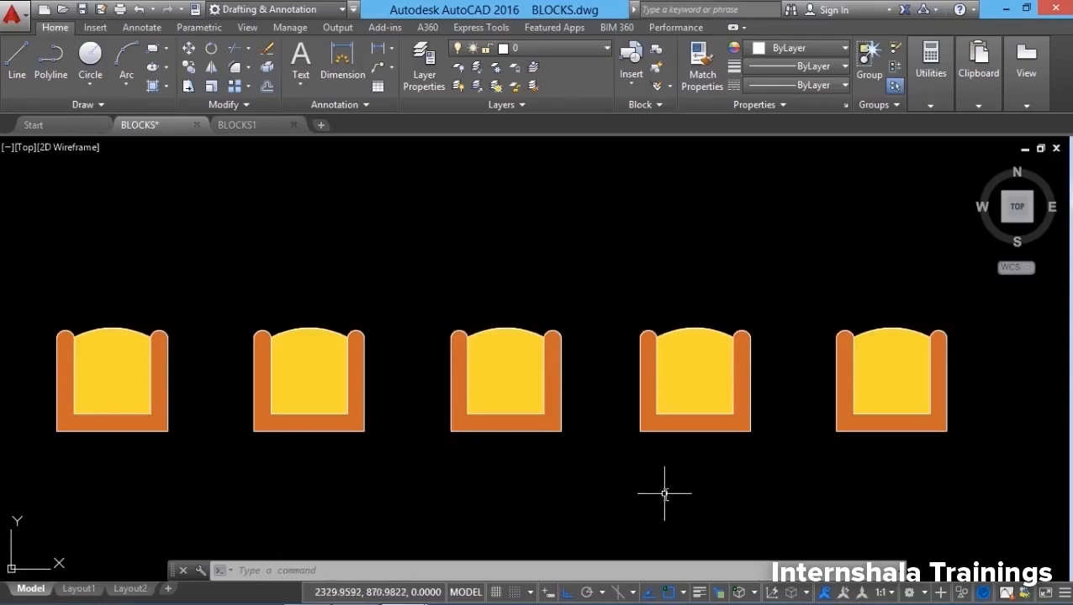
Step: Start WBLOCK, try the Block and Entire drawing sources, and set the source to Objects
click(243, 570)
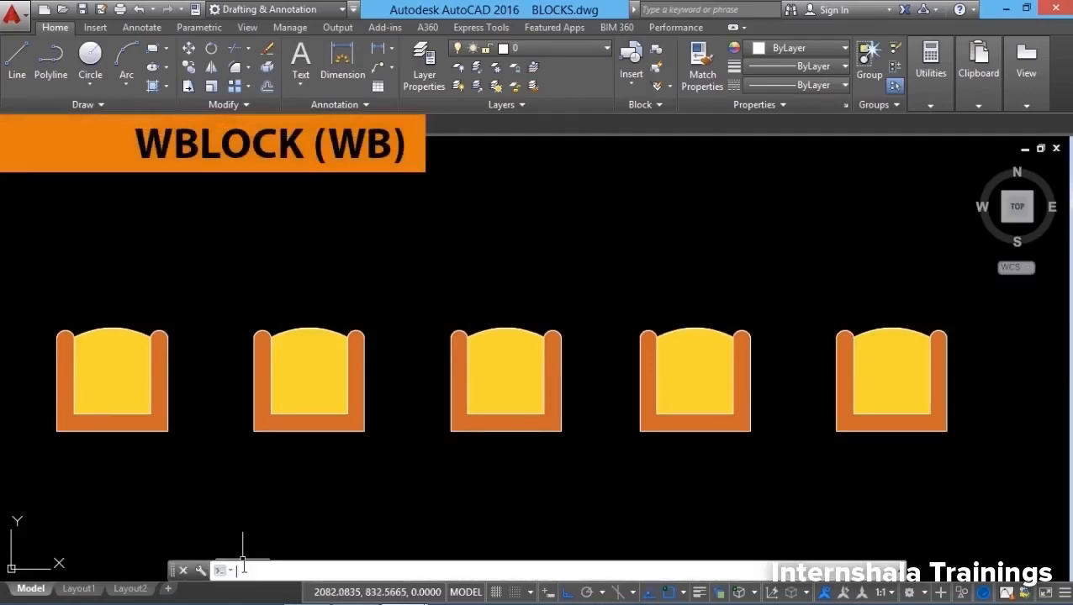
text(wb)
key(Return)
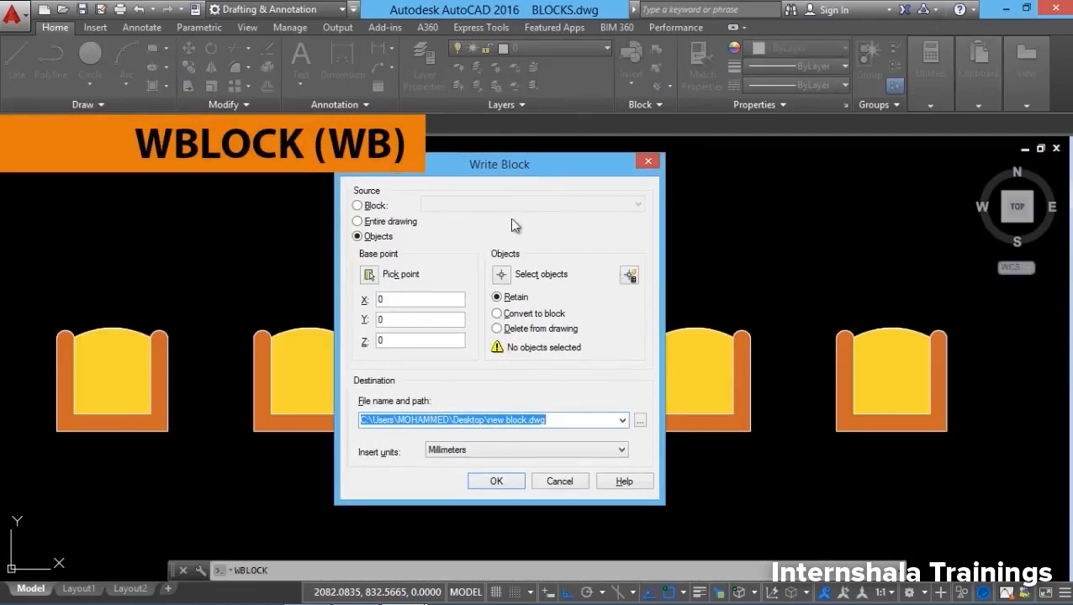
click(356, 207)
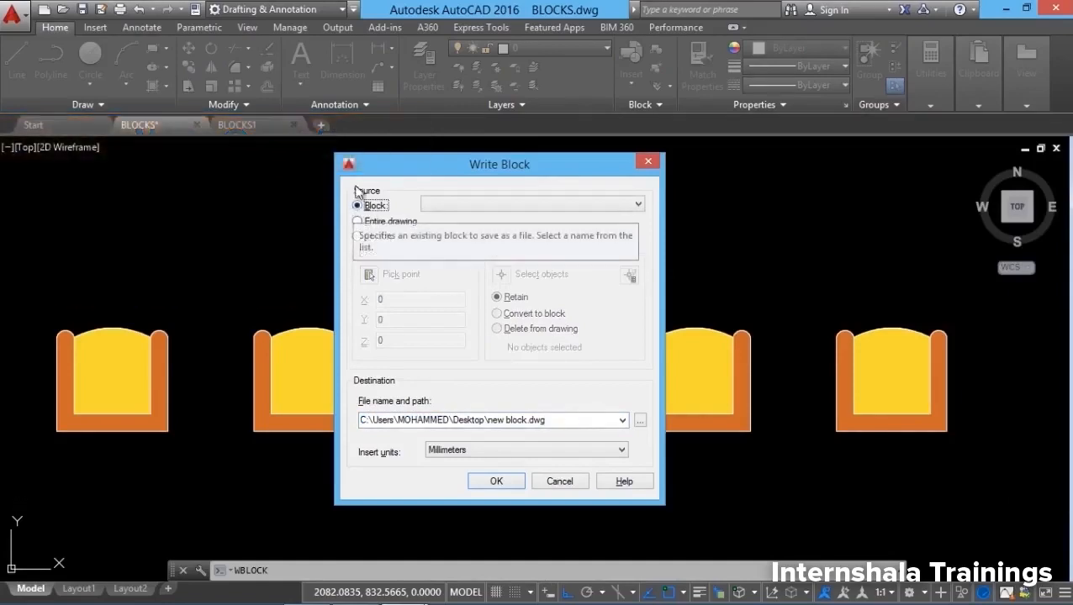
click(357, 222)
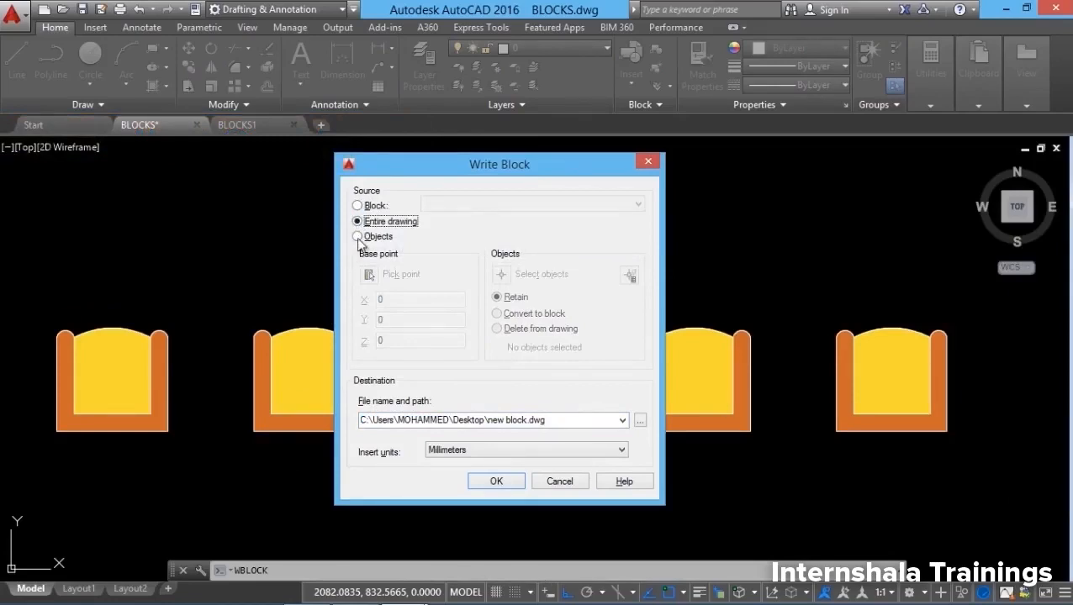
click(357, 236)
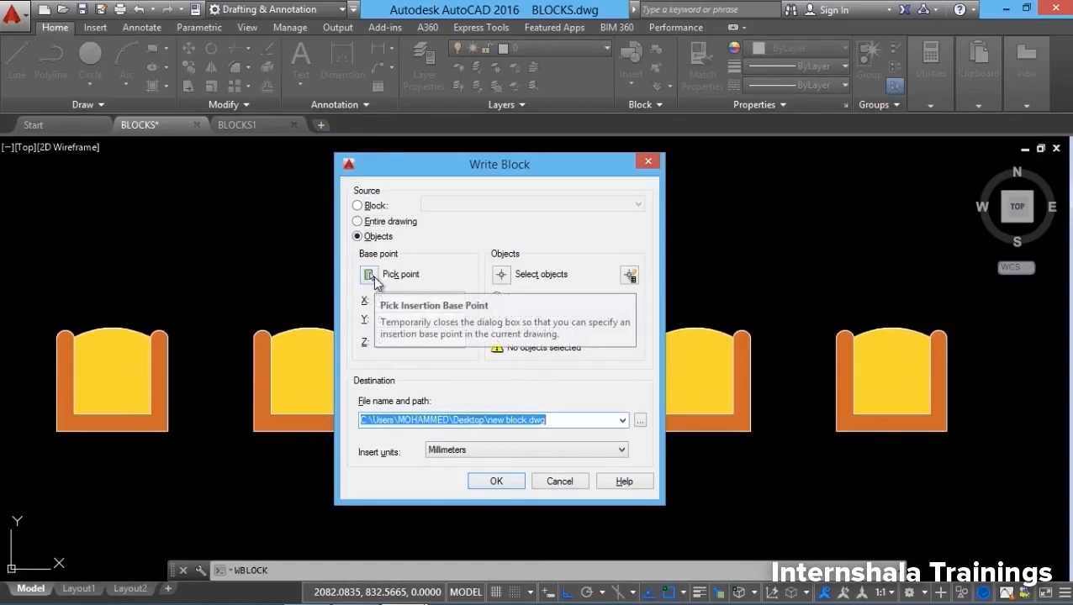
Step: Set the WBLOCK source to Block and choose the CHAIR block for export
click(358, 206)
click(471, 203)
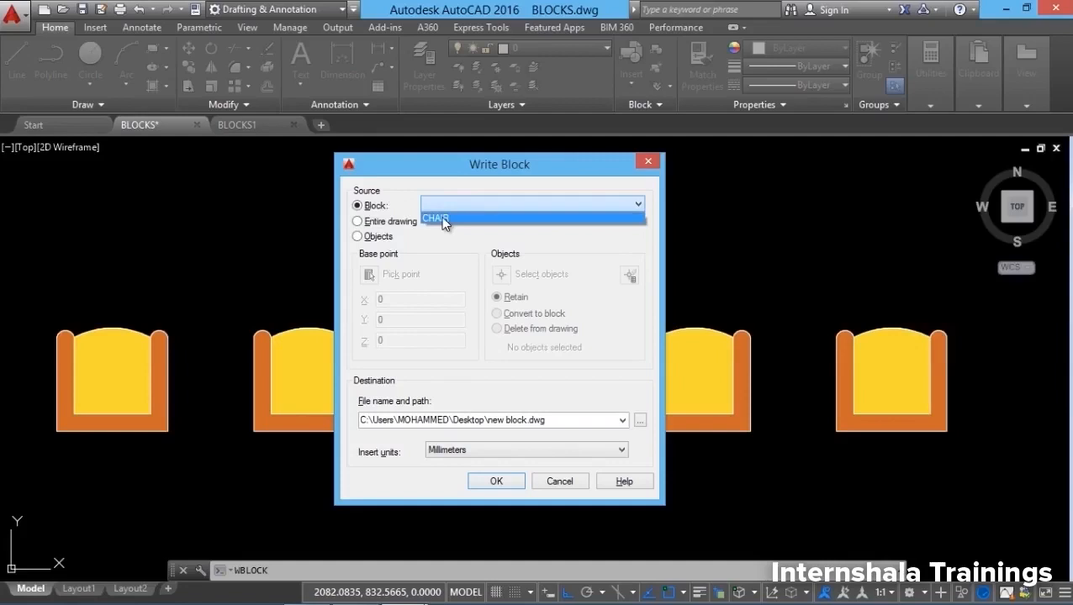
click(442, 218)
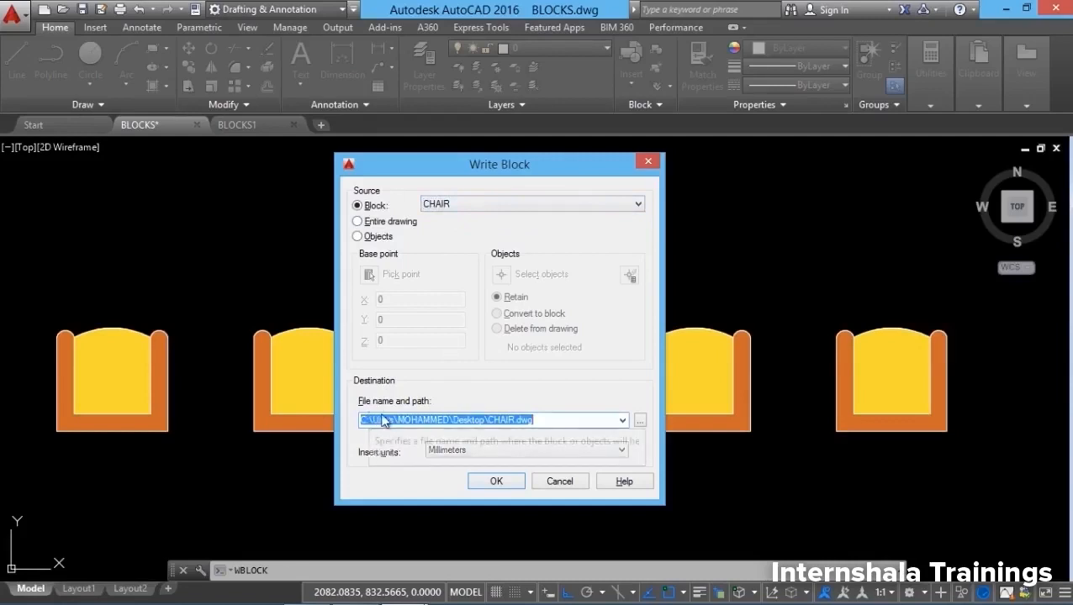
click(438, 420)
Step: Browse for the export destination and create a new folder named WB on the Desktop
click(639, 421)
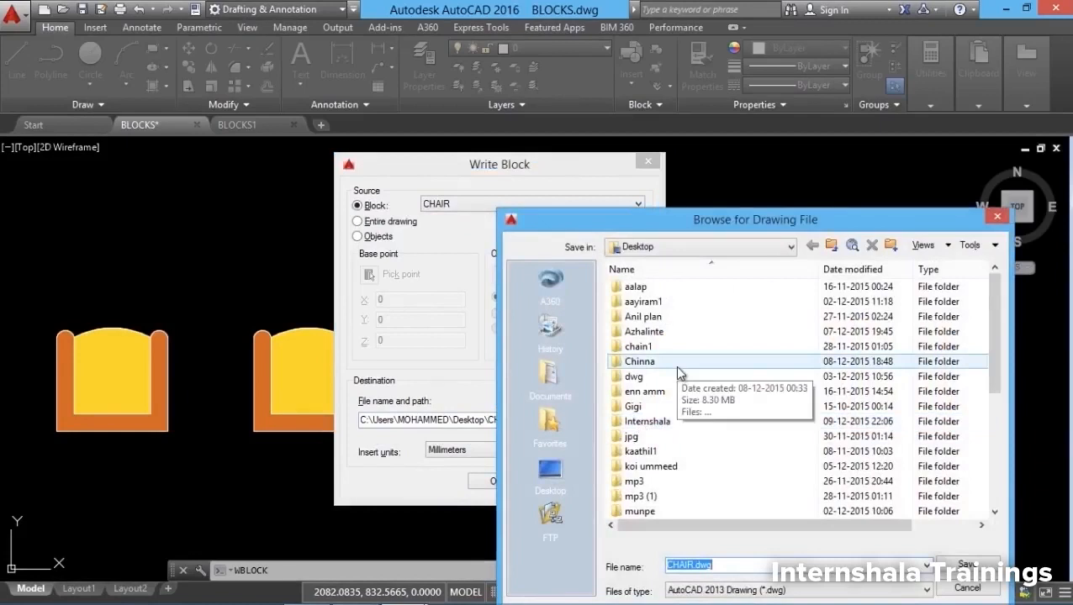
double_click(749, 360)
right_click(748, 360)
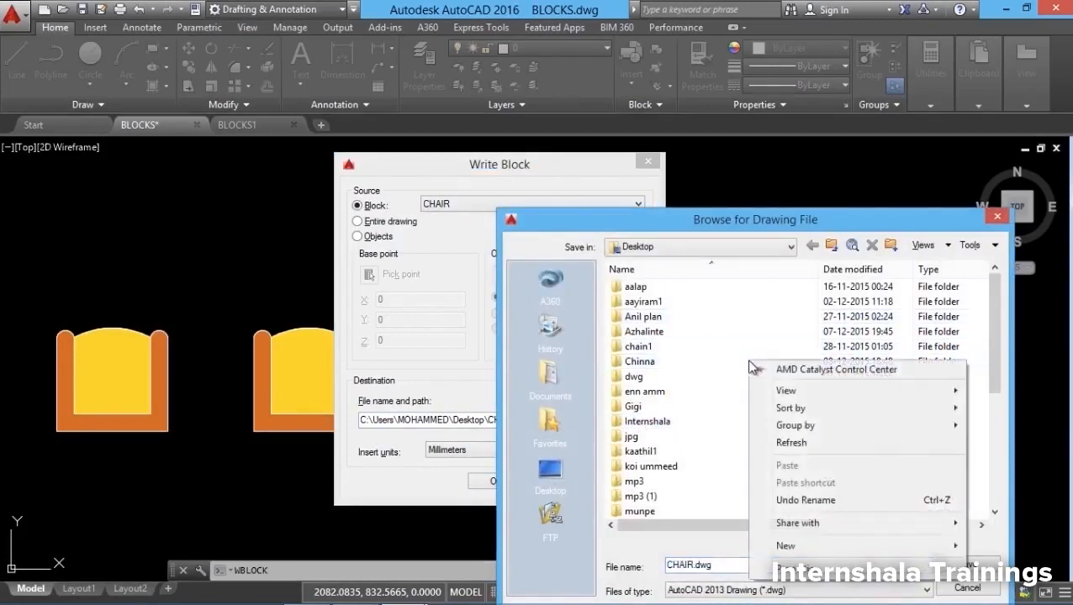
mouse_move(809, 547)
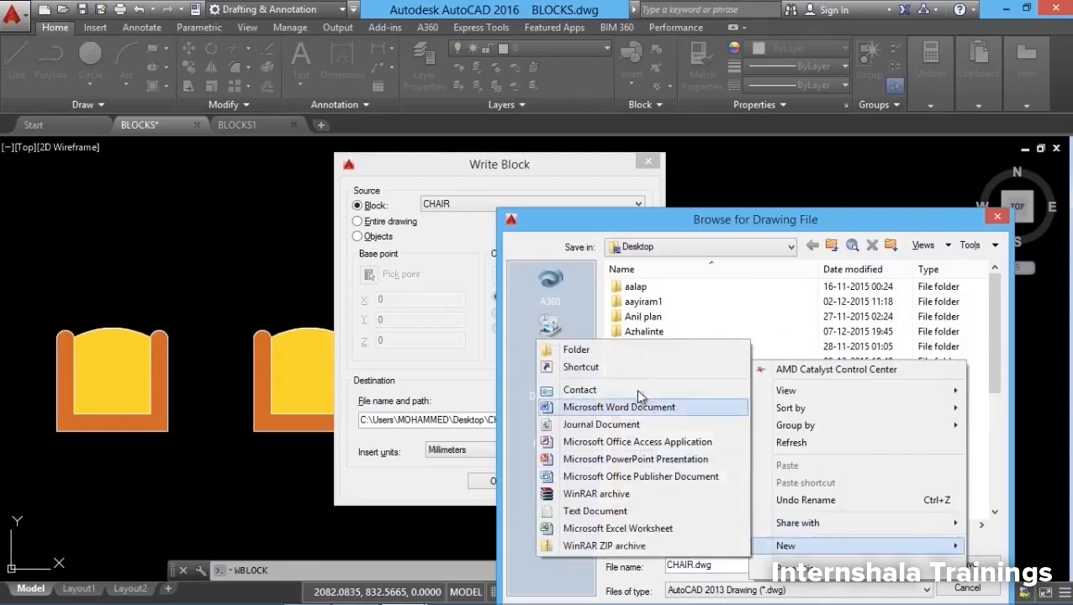
click(615, 353)
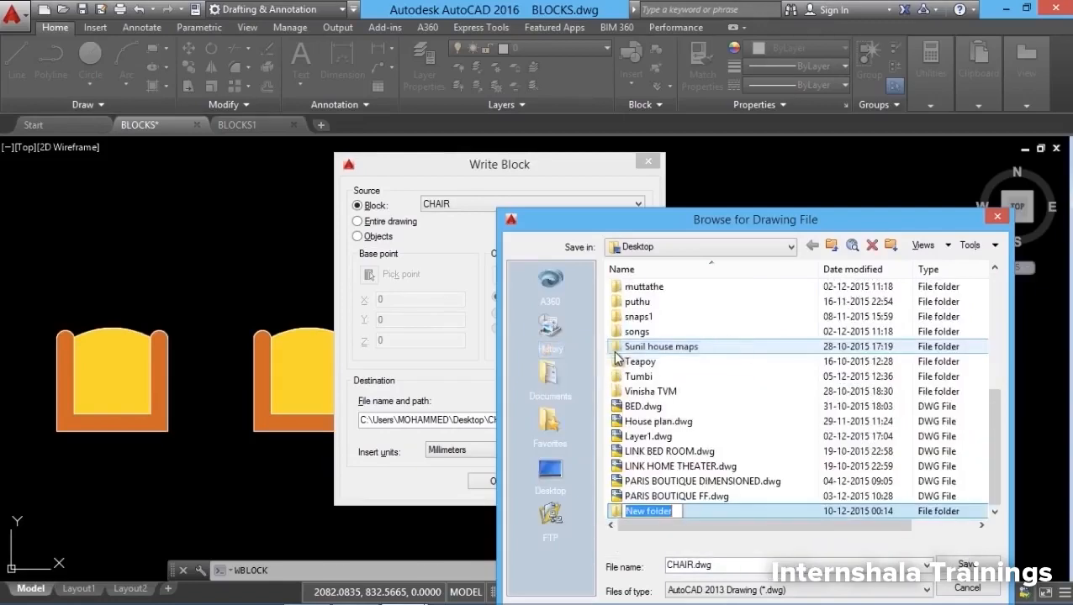
text(WB)
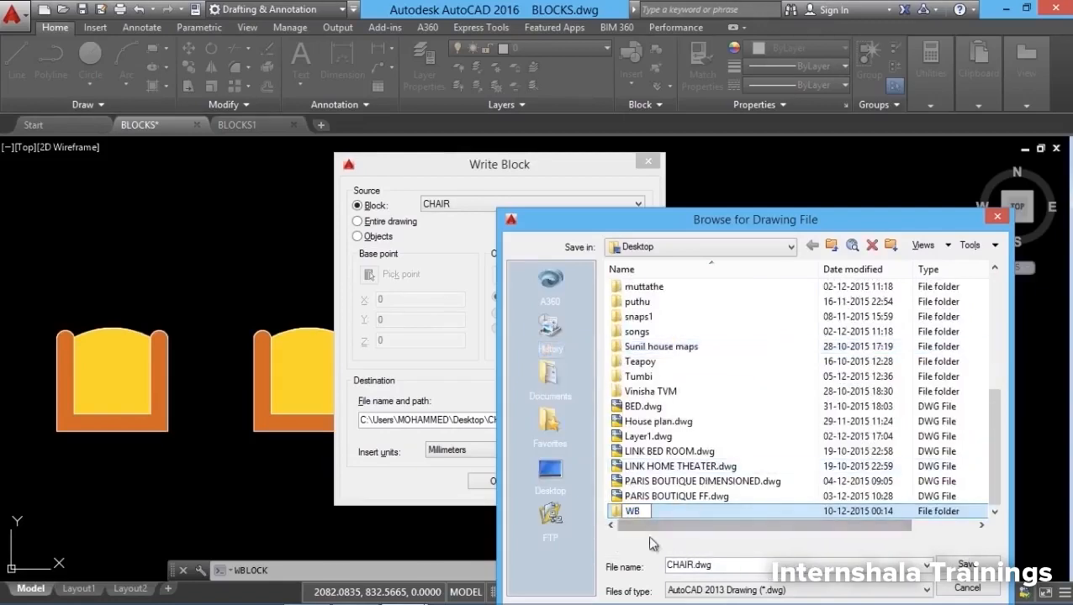
Step: Write the CHAIR block out as CHAIR.dwg in the WB folder and switch to the Windows desktop
double_click(621, 511)
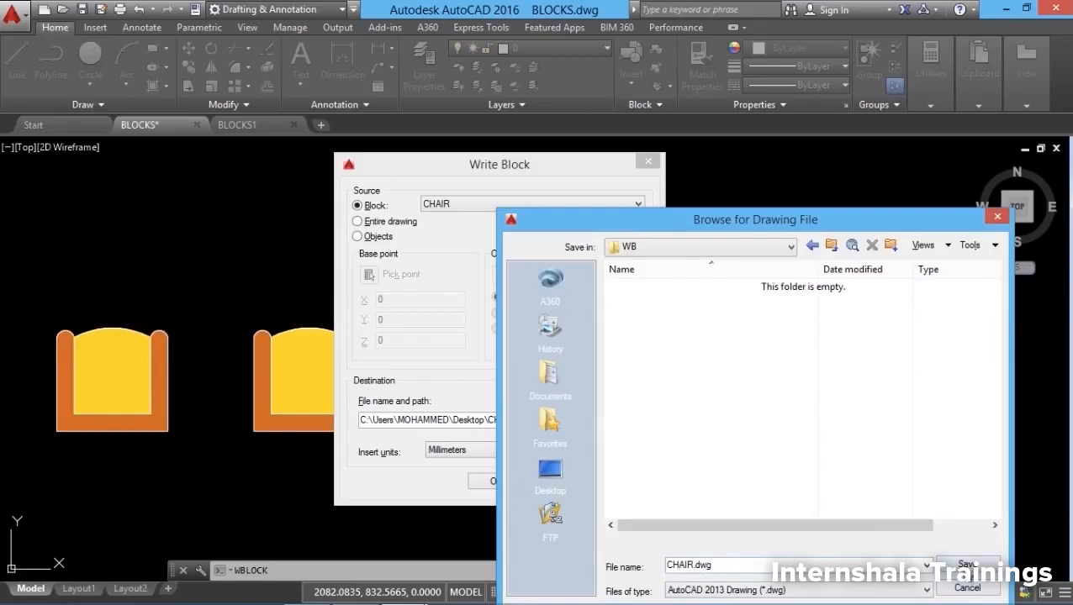
click(967, 564)
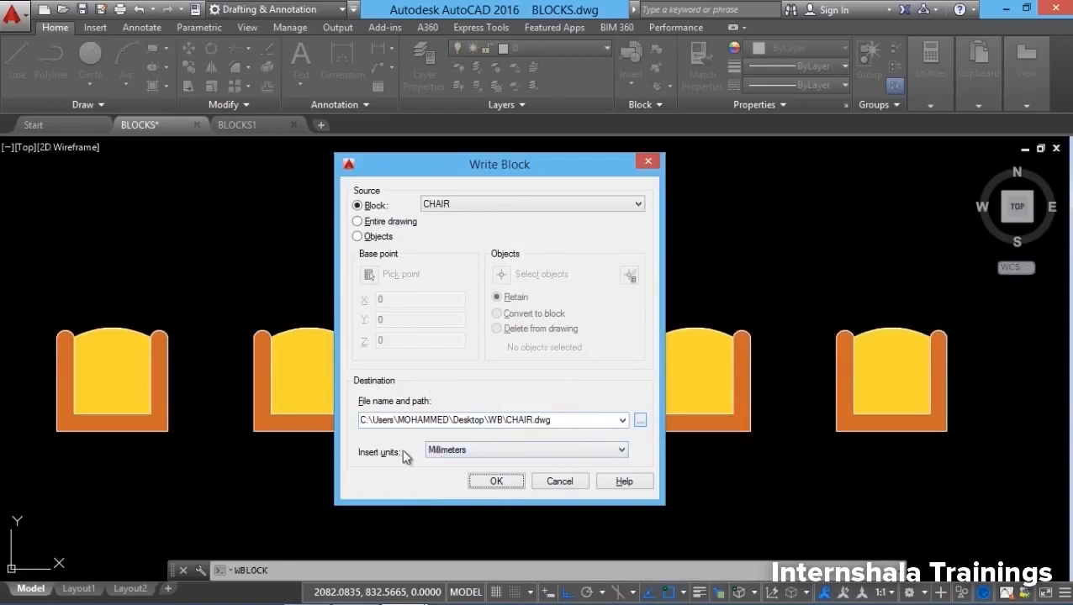
click(495, 482)
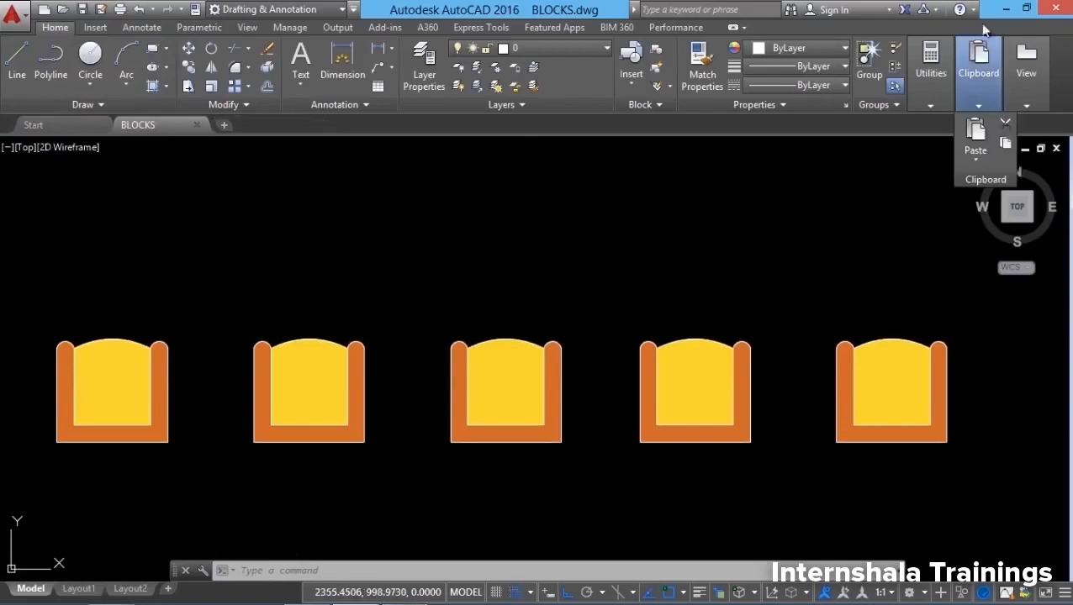
click(1006, 12)
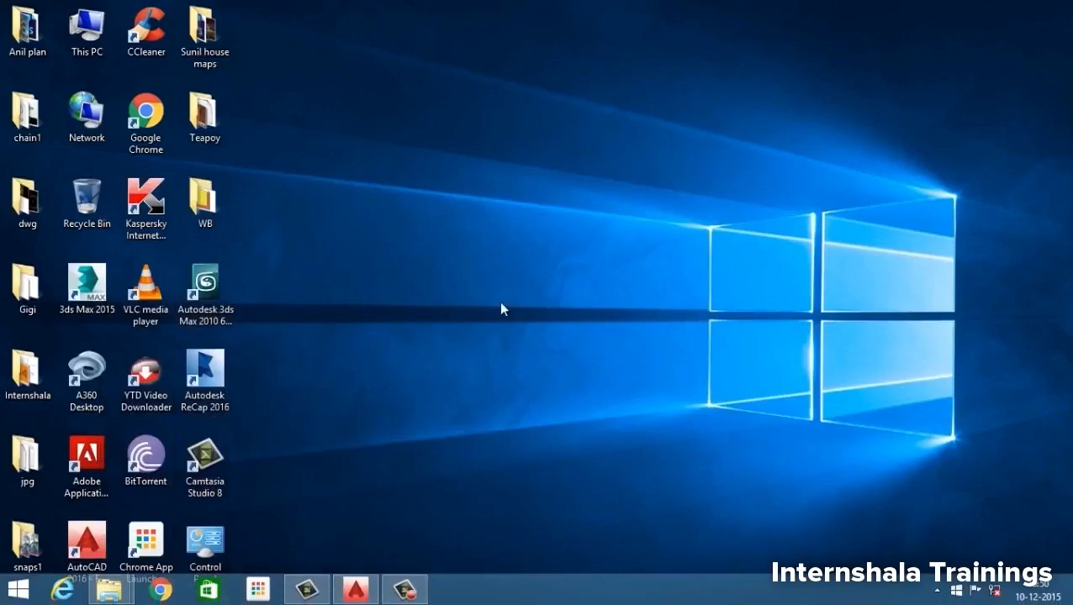
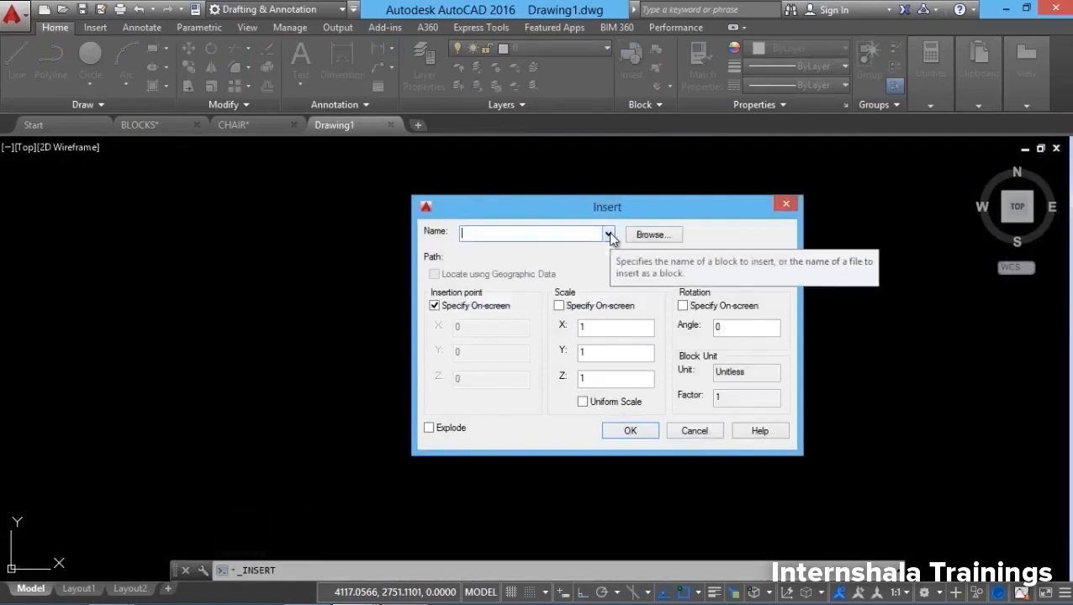
Step: Insert CHAIR.dwg from the Desktop's WB folder into Drawing1, placing it in the lower-left area at scale 1
click(609, 235)
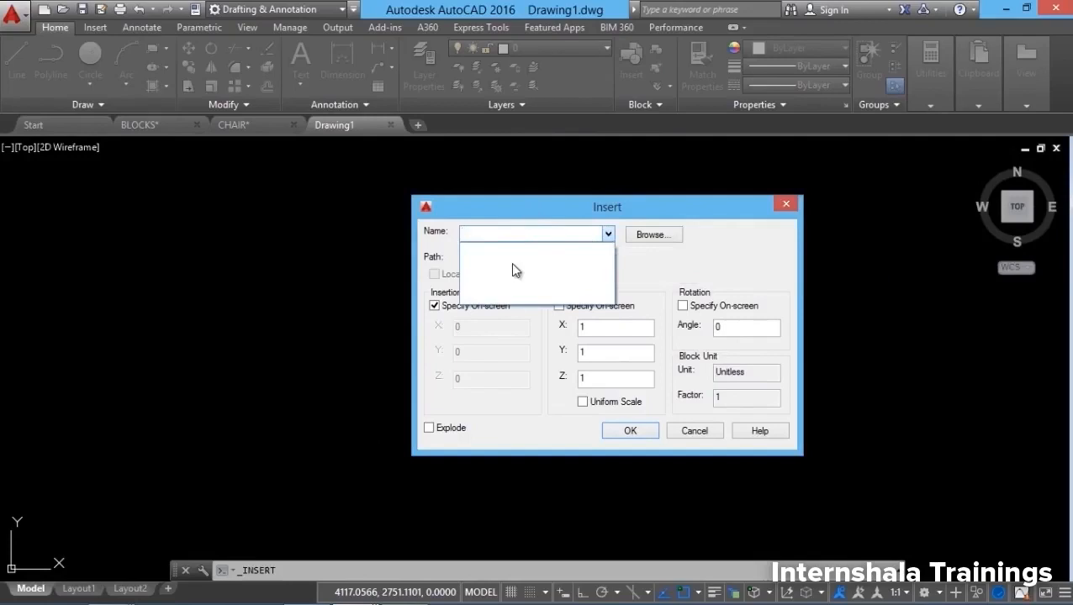
click(684, 210)
click(653, 236)
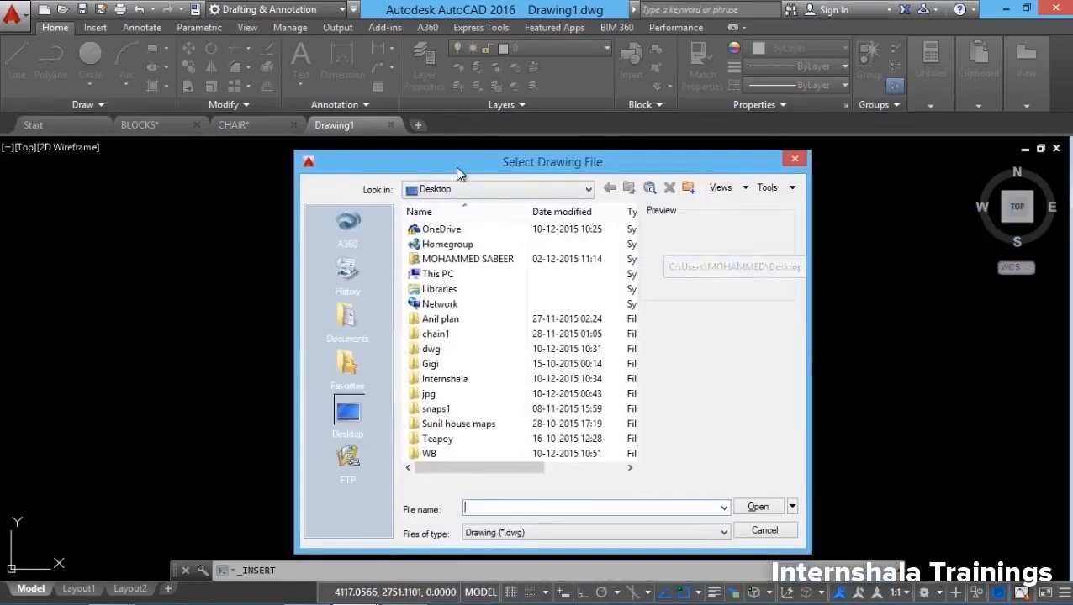
double_click(443, 455)
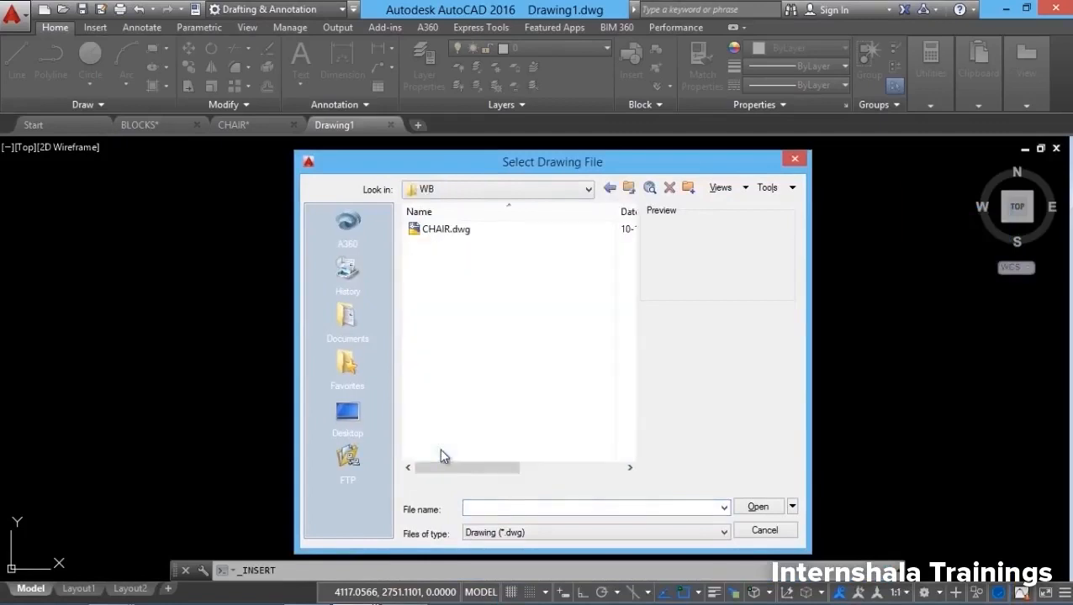
click(446, 236)
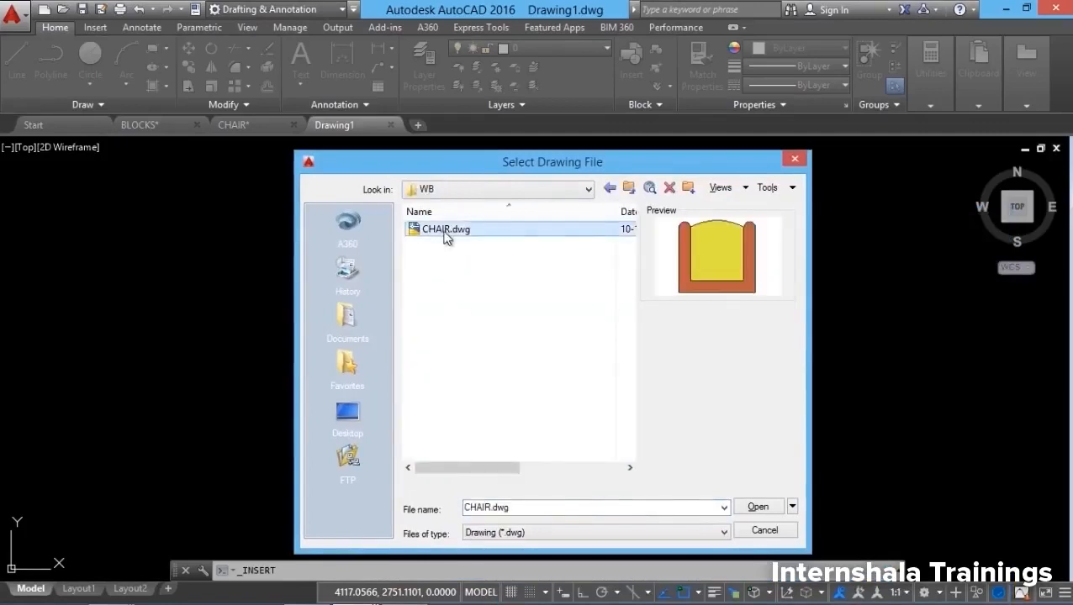
click(756, 507)
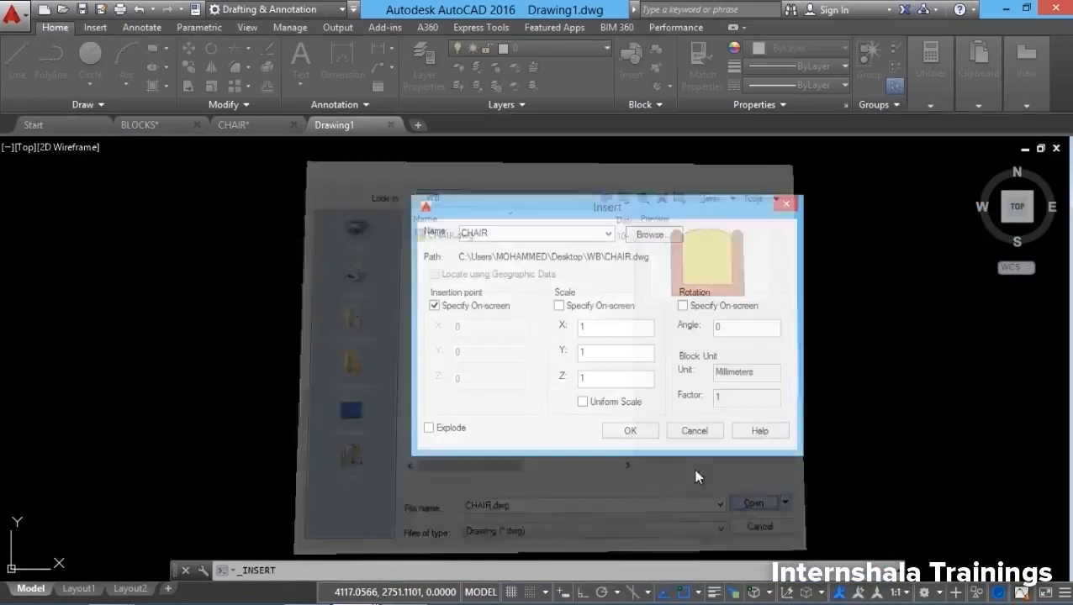
click(653, 436)
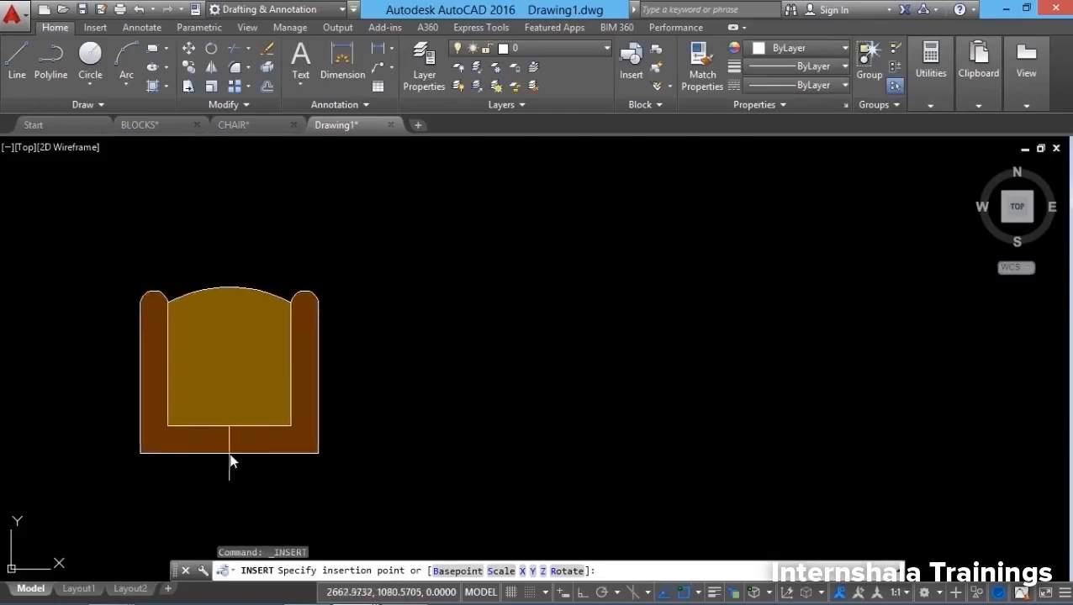
click(229, 436)
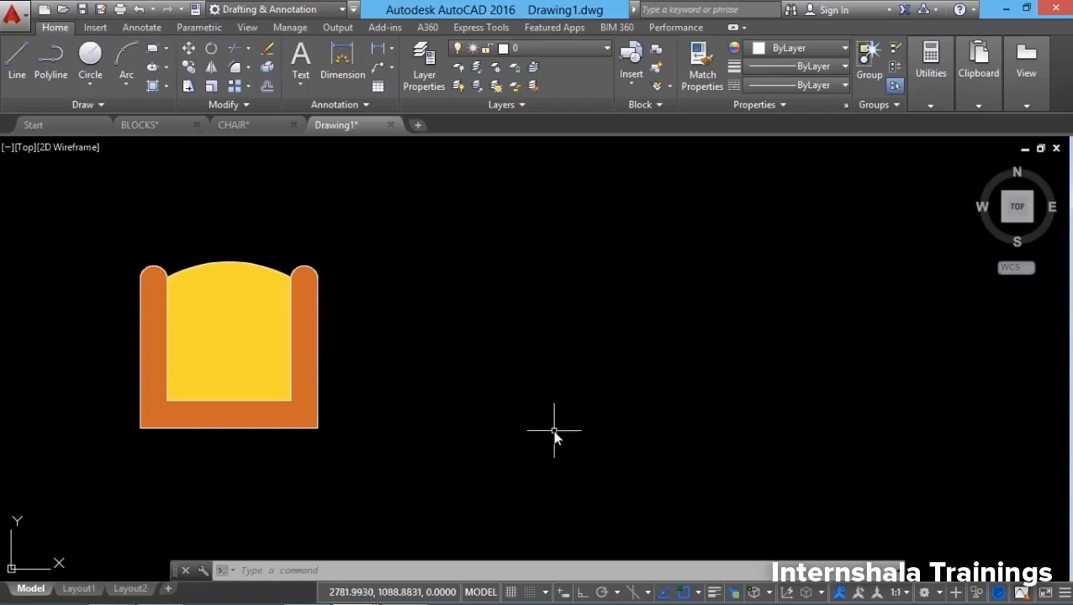
Step: Undo the chair insertion in Drawing1
click(631, 80)
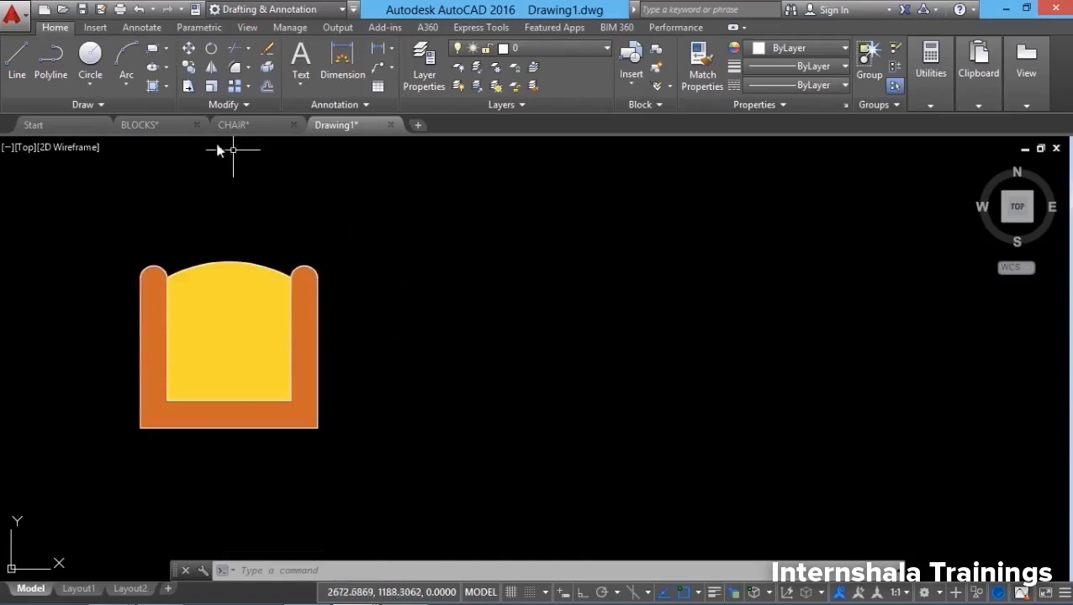
click(138, 10)
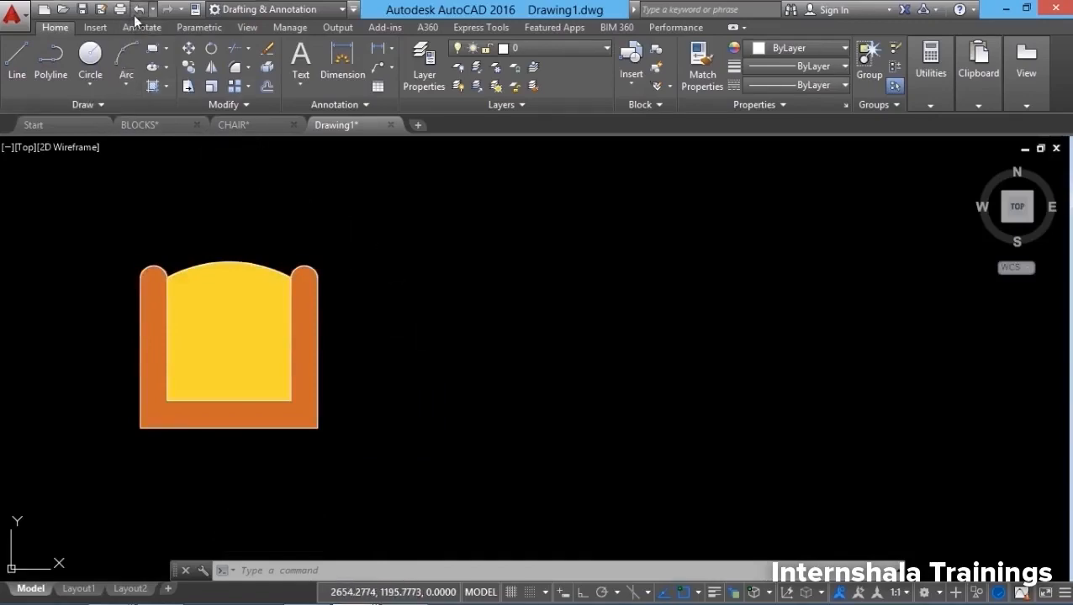
click(138, 10)
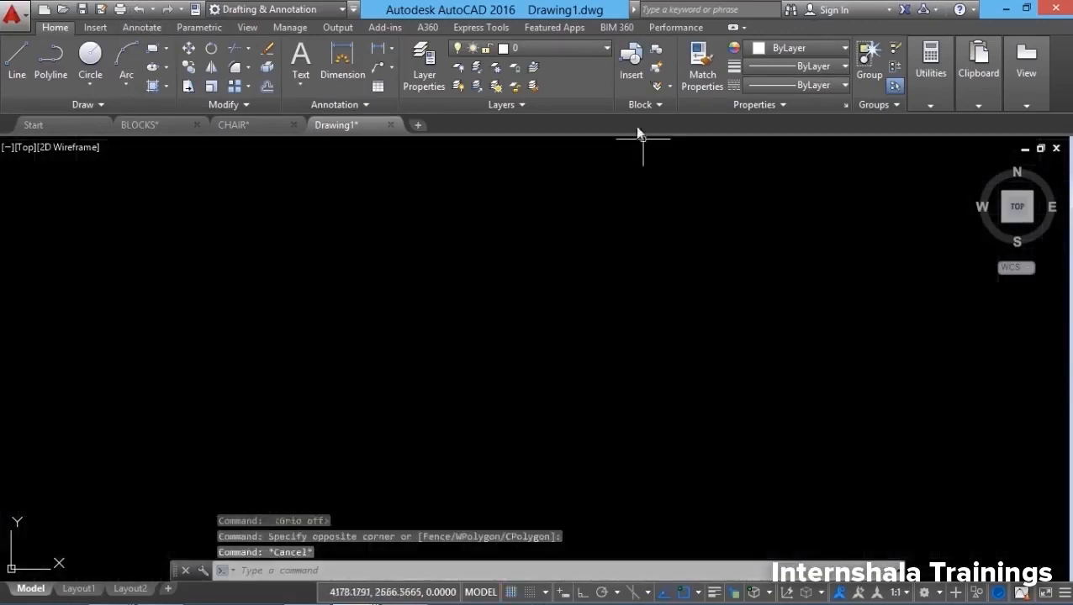
Step: Load CHAIR.dwg from the WB folder into Drawing1 with Insert and cancel the placement at the insertion point
click(626, 78)
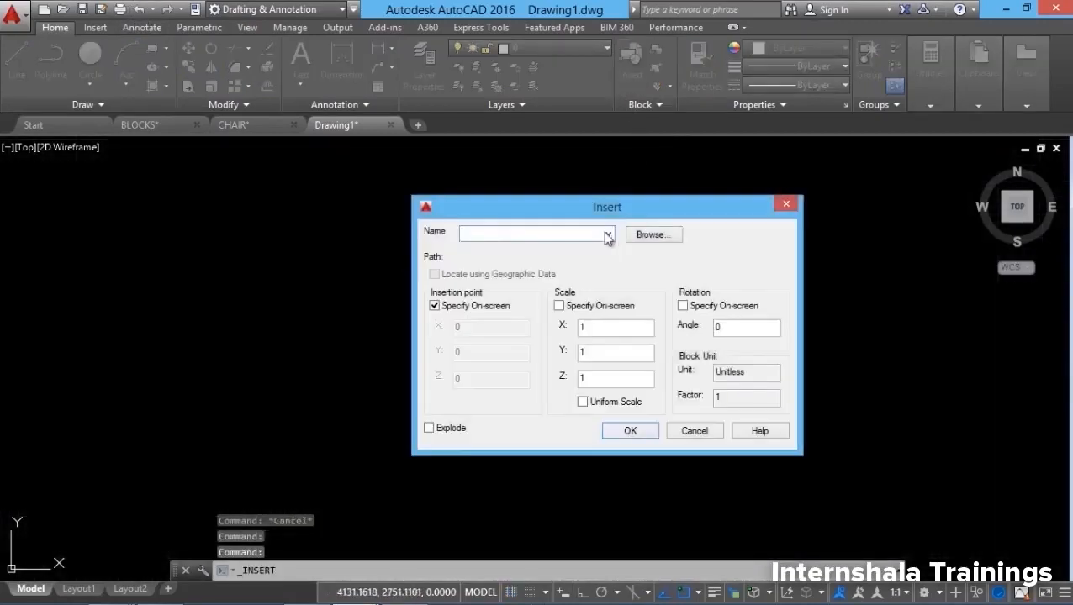
click(609, 233)
click(609, 230)
click(608, 231)
click(661, 234)
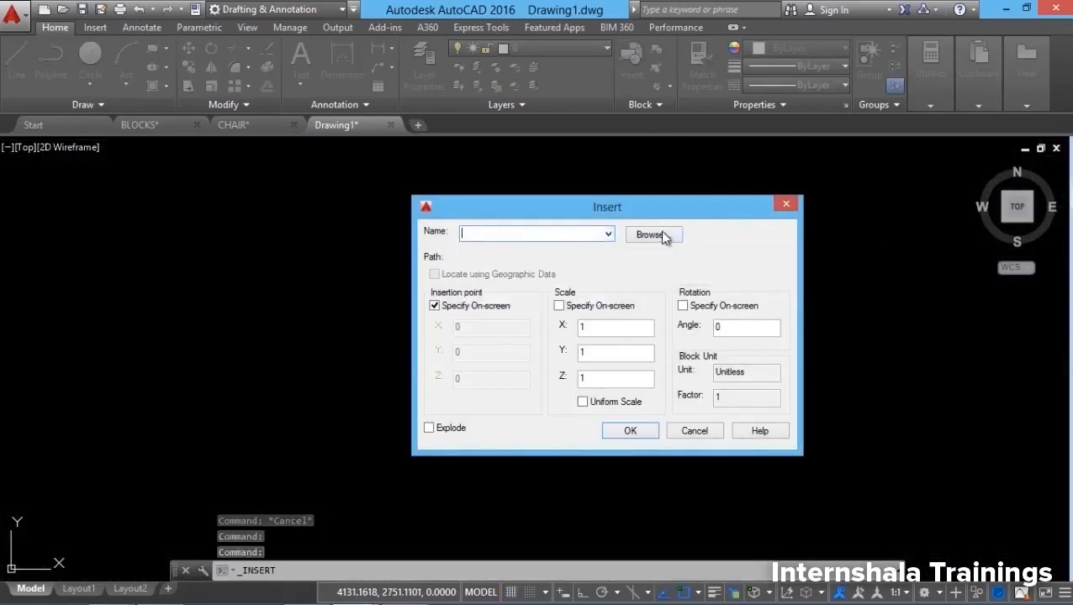
click(660, 233)
click(496, 230)
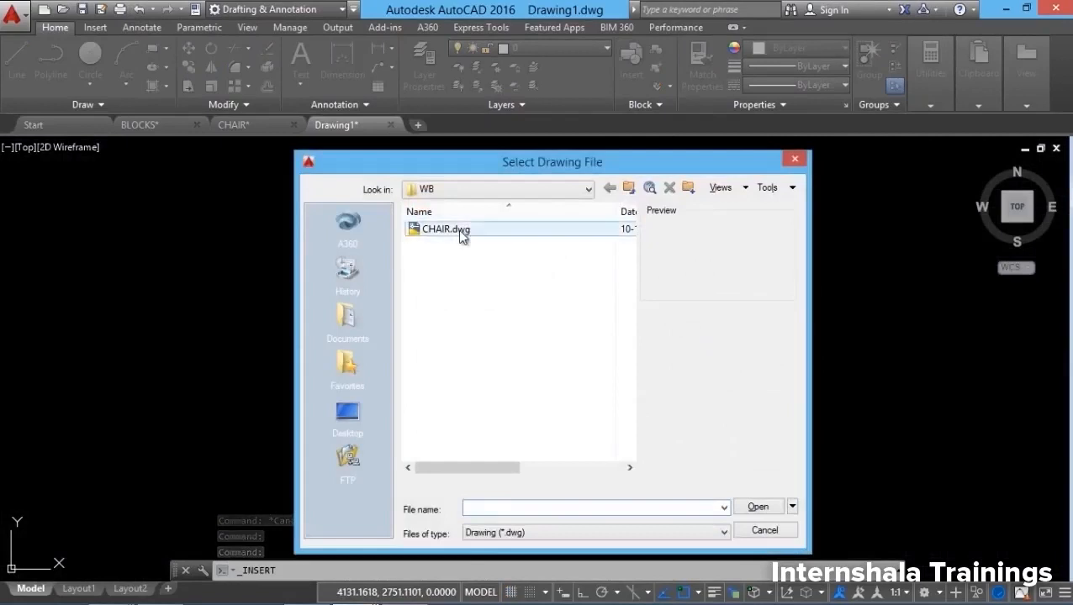
click(758, 508)
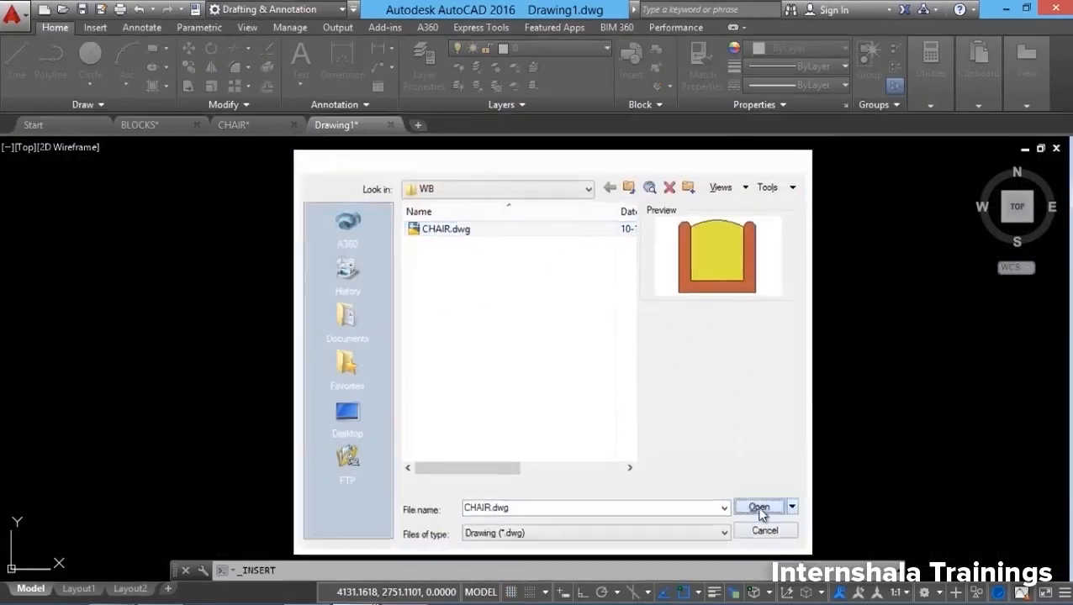
click(630, 430)
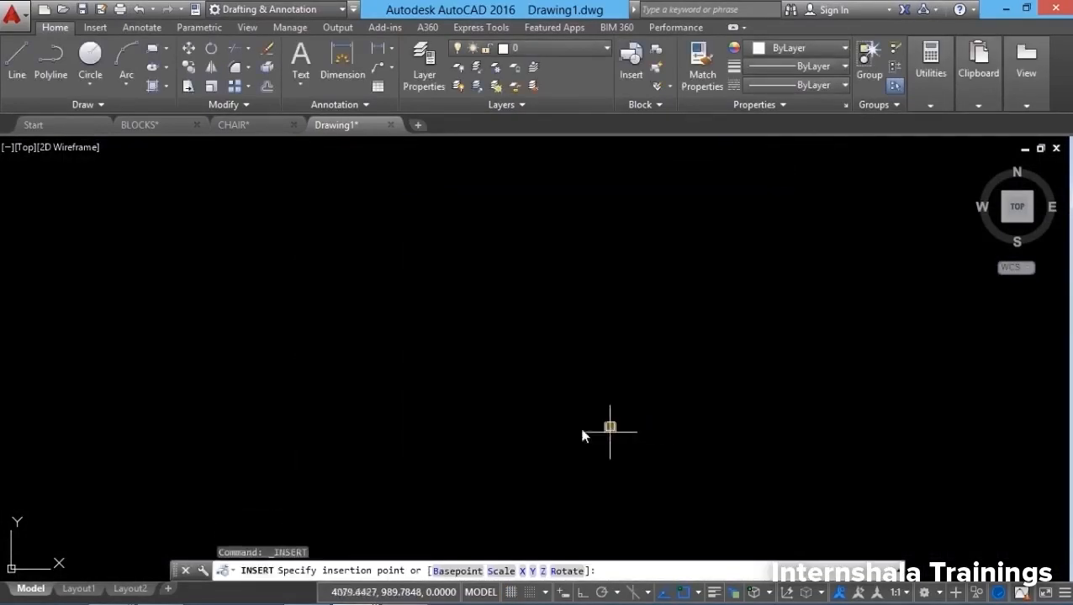
scroll(303, 395, up, 6)
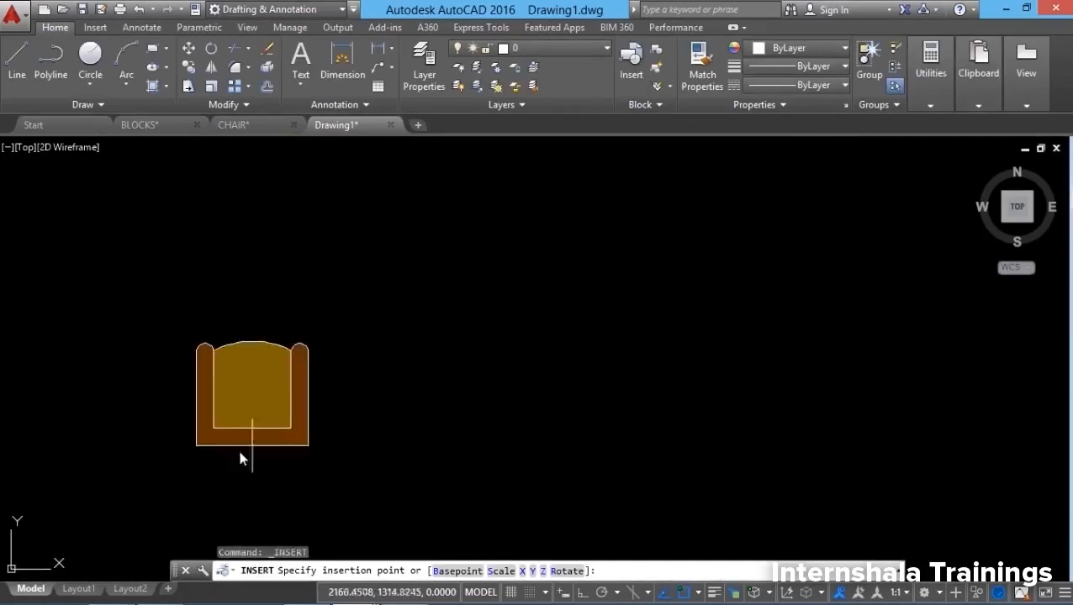
scroll(294, 402, up, 2)
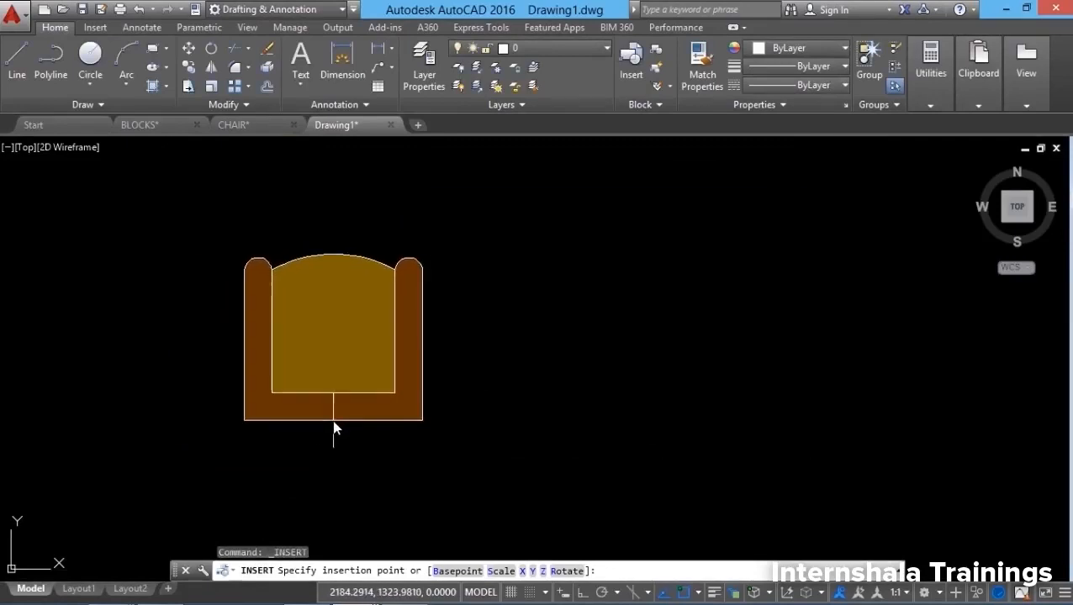
key(Escape)
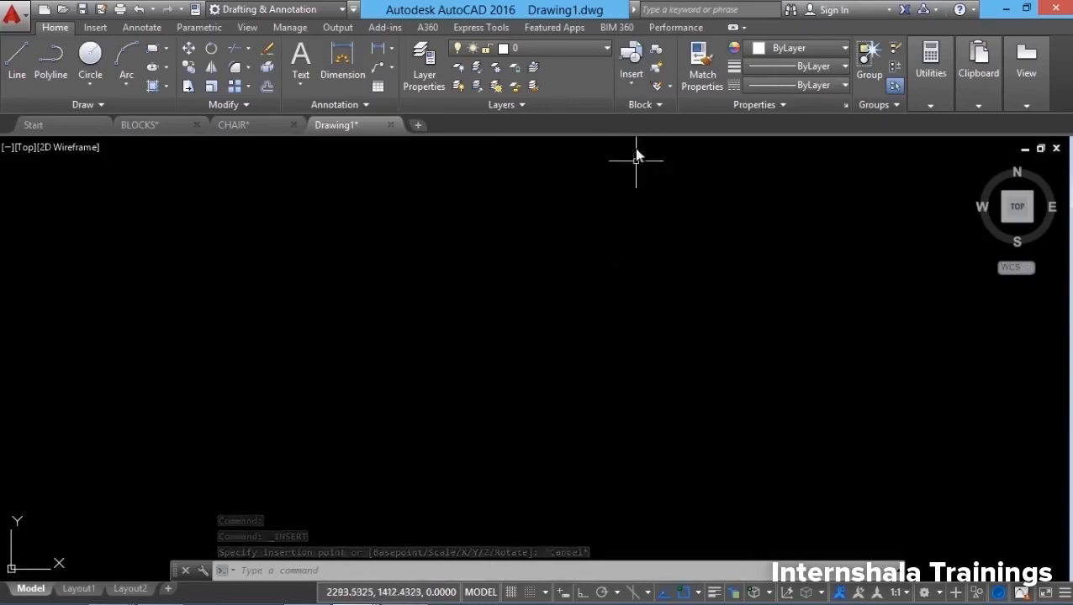
Step: Insert the CHAIR block from the drawing's stored blocks, placing it in the lower-left drawing area
click(630, 86)
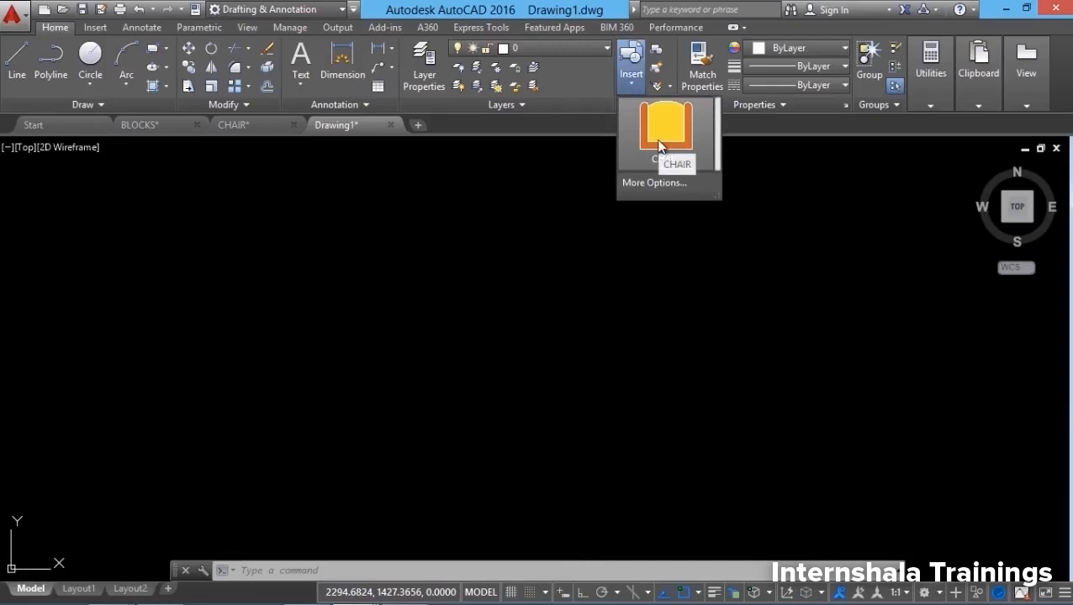
click(590, 356)
key(Escape)
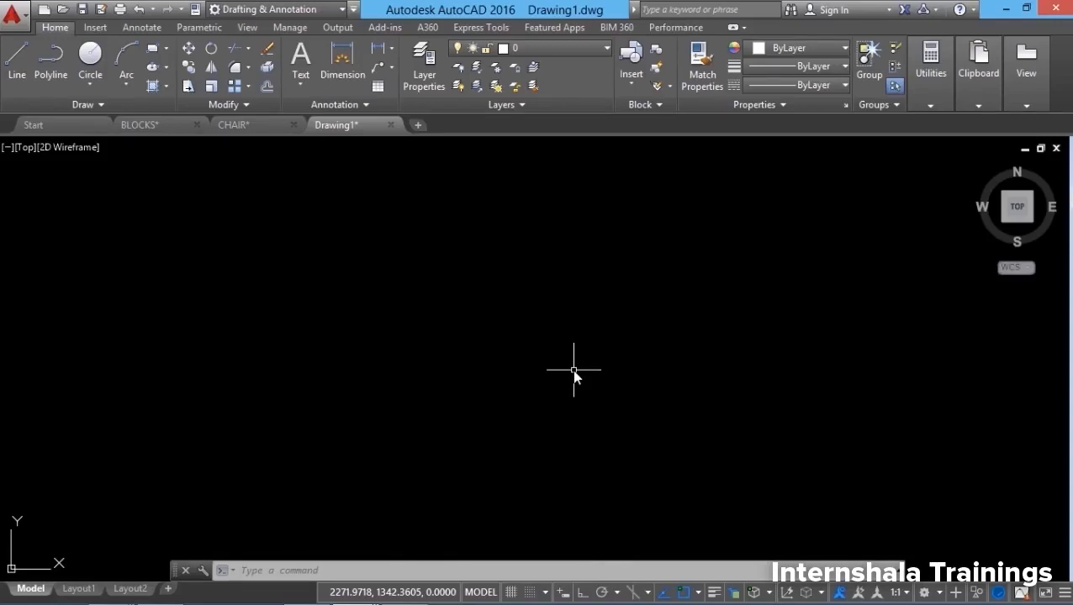
click(631, 86)
click(655, 164)
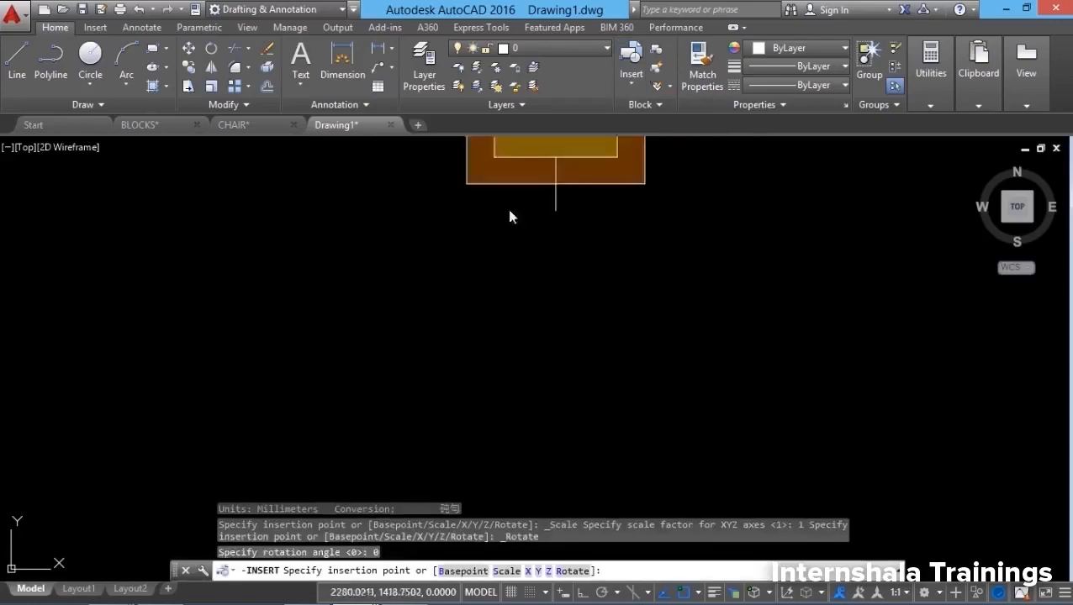
click(165, 437)
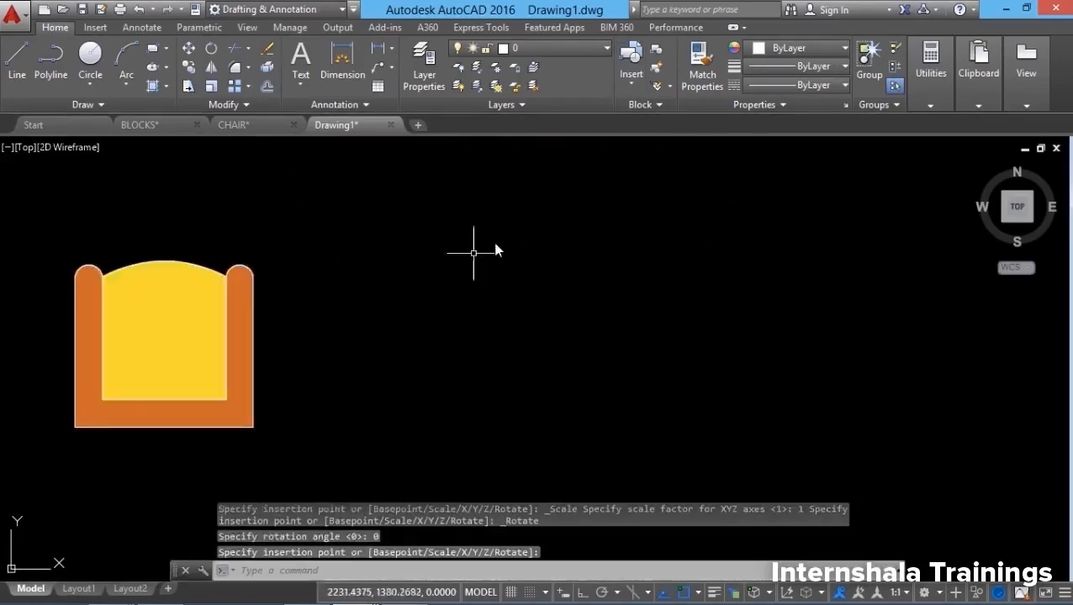
Step: Insert two more CHAIR blocks in a row to the right of the existing chair
click(626, 84)
click(646, 166)
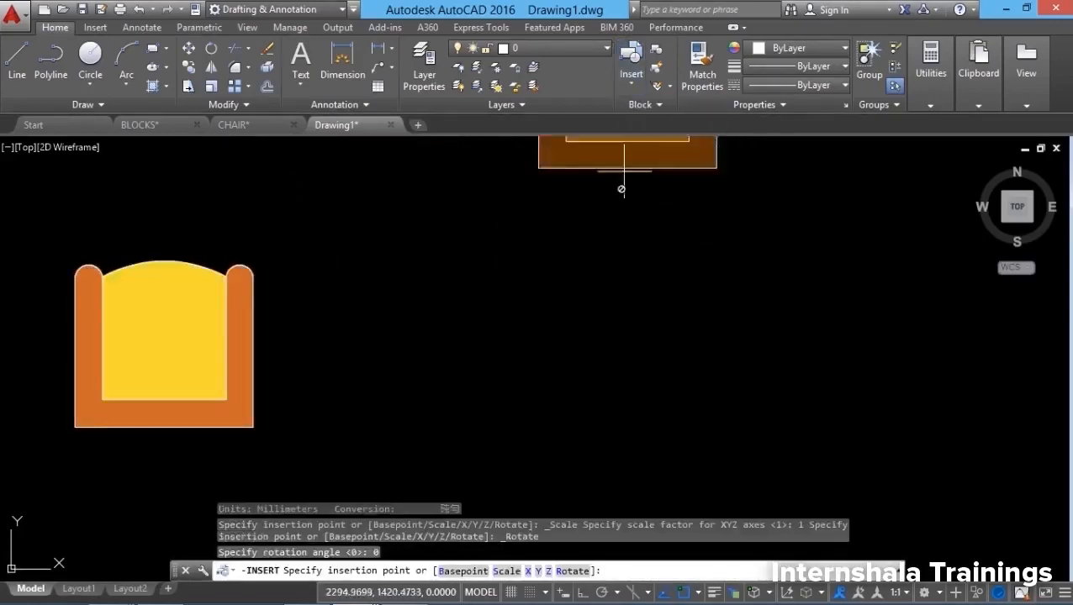
click(480, 445)
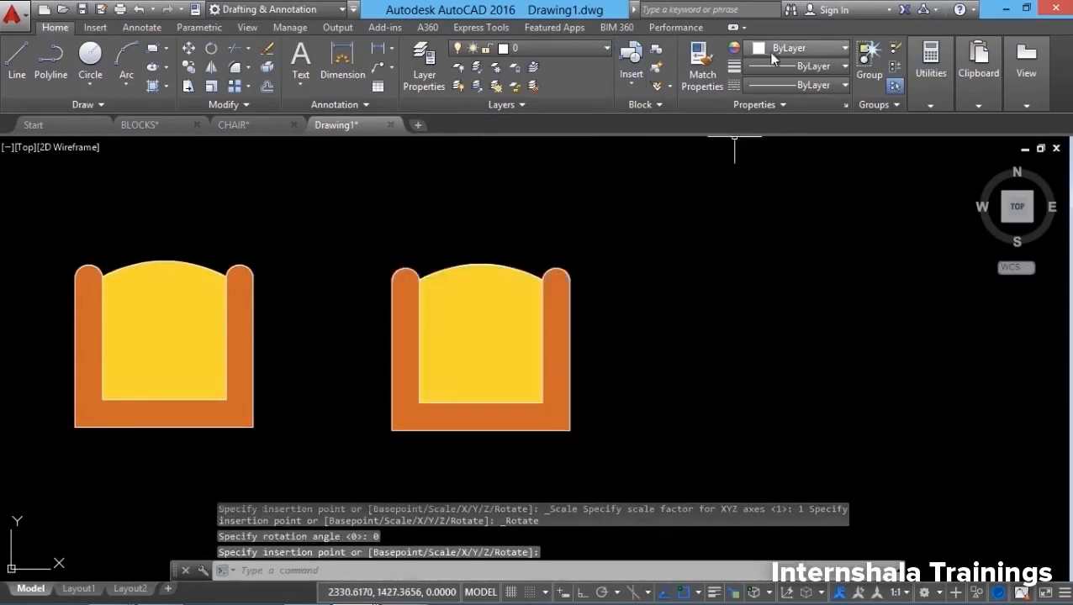
click(630, 83)
click(667, 153)
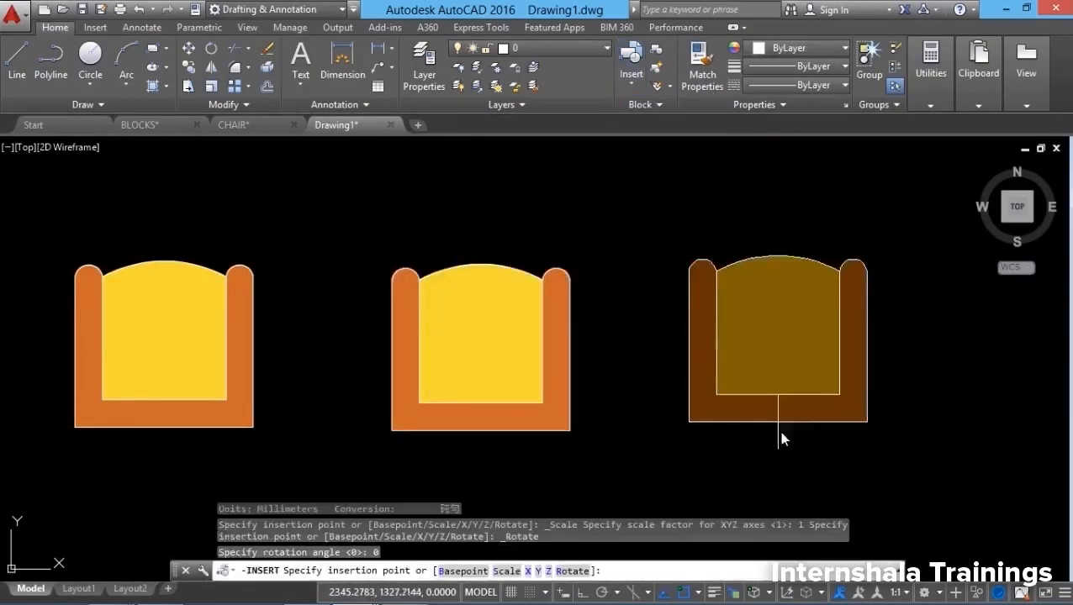
click(796, 427)
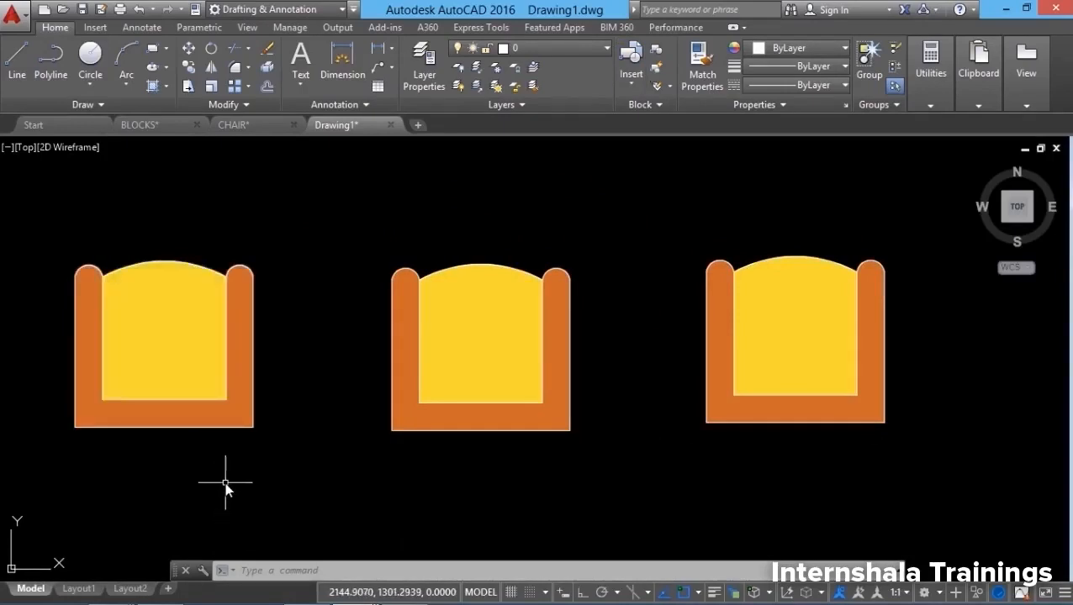
Step: Open the leftmost CHAIR block for in-place editing with all nested objects automatically selected
click(224, 427)
right_click(225, 427)
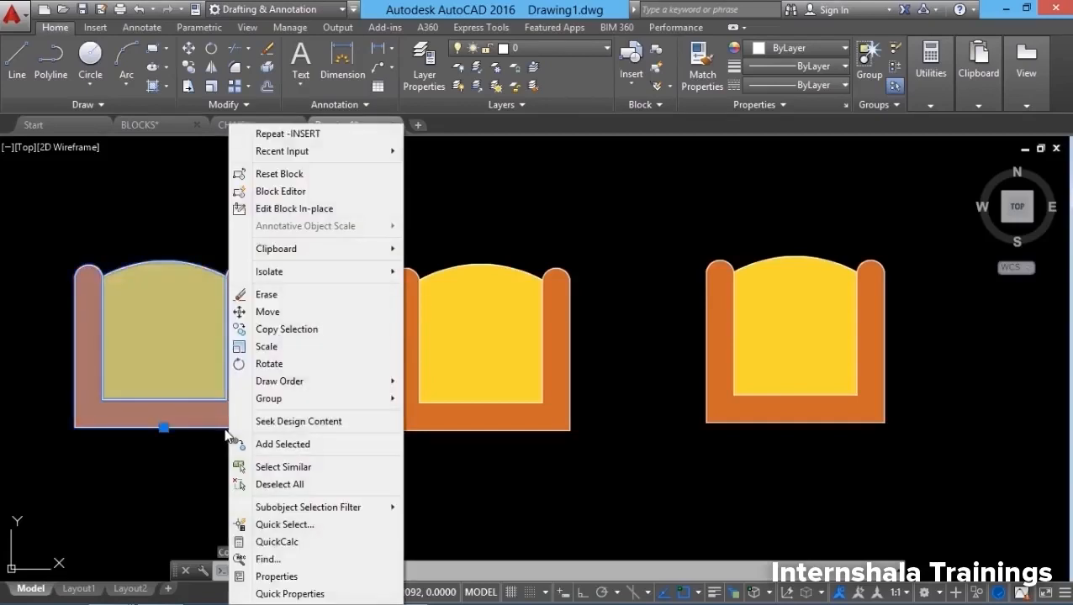
click(306, 213)
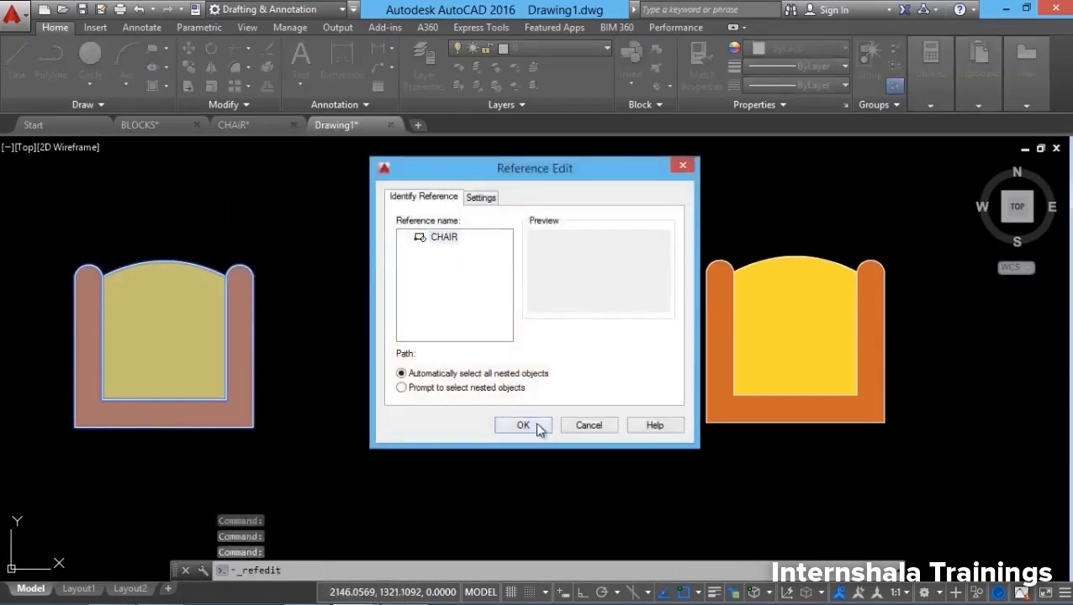
click(535, 425)
Step: Stretch the seat outline's top arc downward from its midpoint so that it curves inward
click(159, 259)
scroll(158, 240, up, 4)
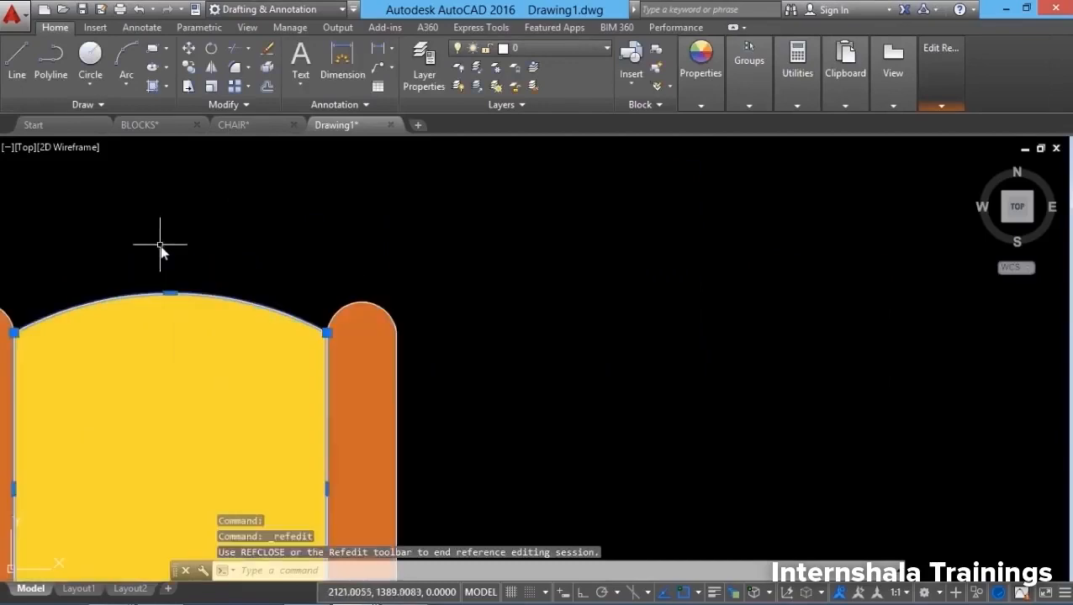
click(158, 295)
click(163, 382)
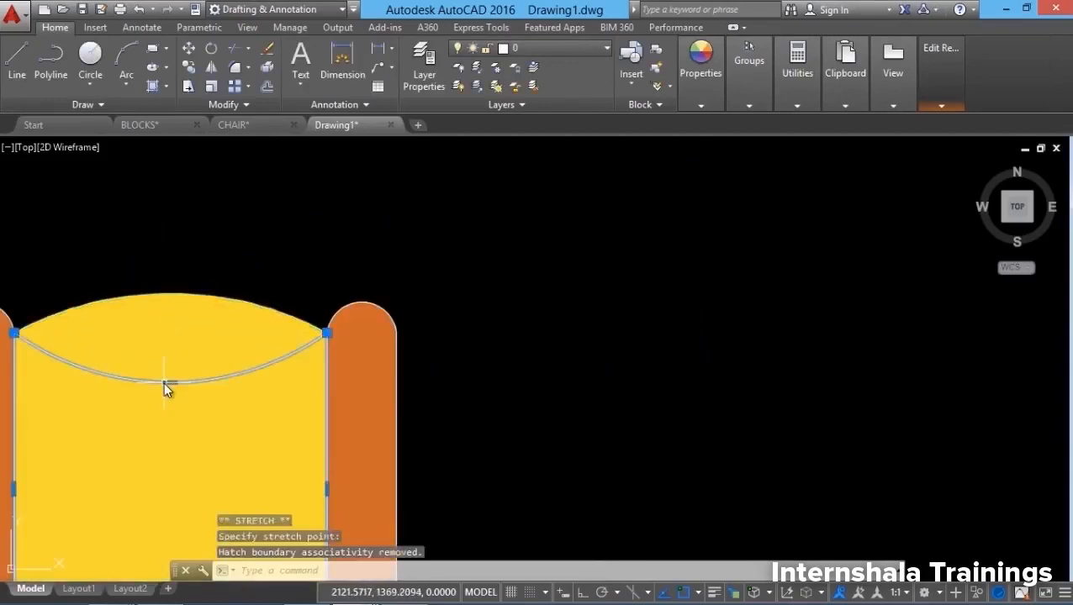
scroll(267, 217, down, 1)
key(Escape)
Step: Erase the yellow solid hatch from the chair's seat
click(231, 267)
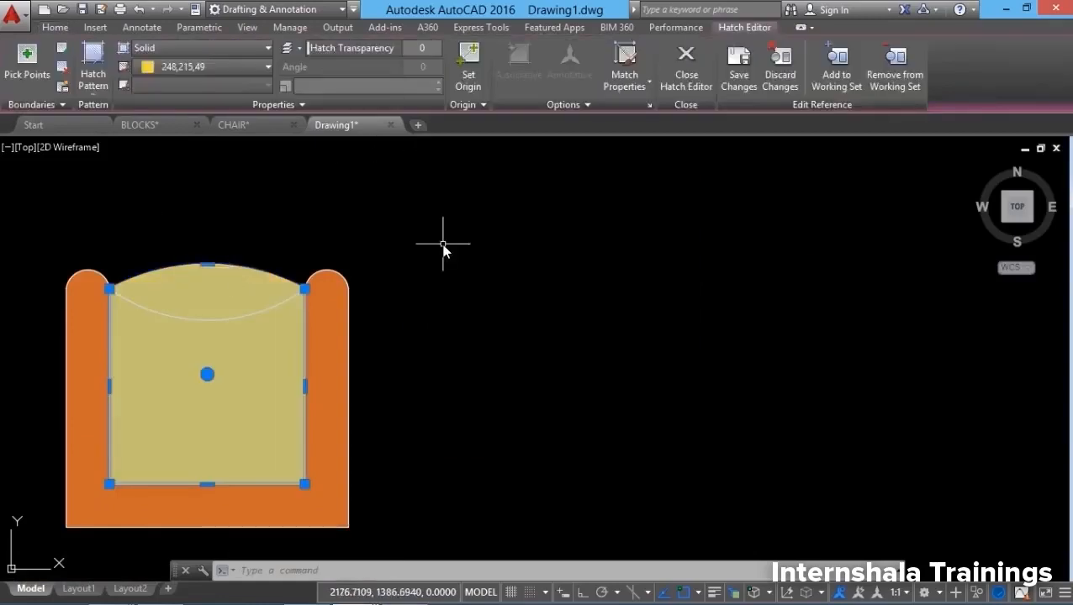
text(e)
key(Return)
key(Escape)
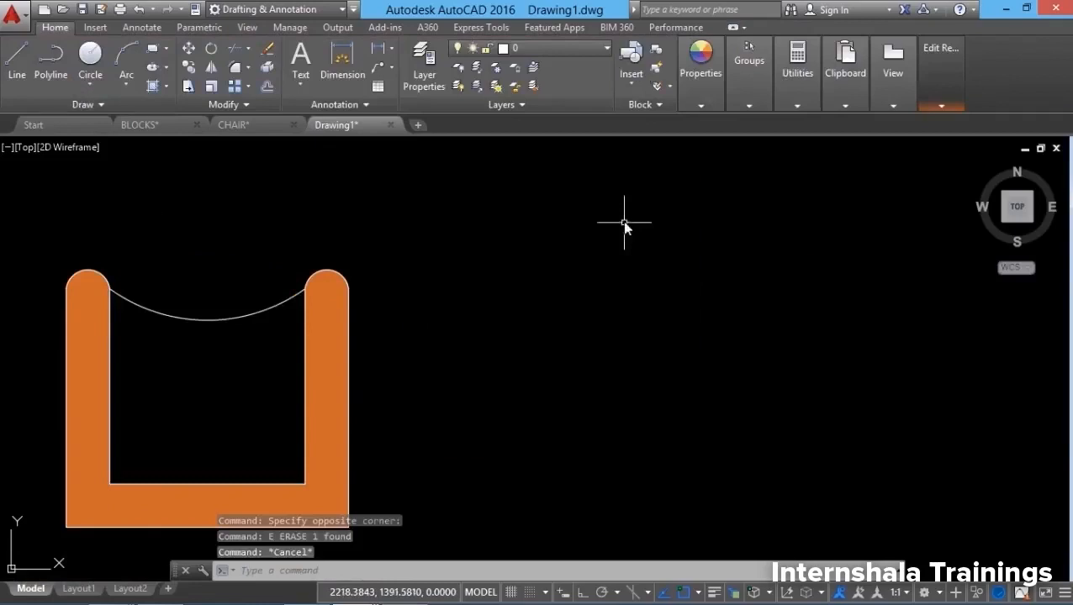
Step: Save the reference edits to the CHAIR block and switch to the CHAIR drawing to compare the original
click(950, 88)
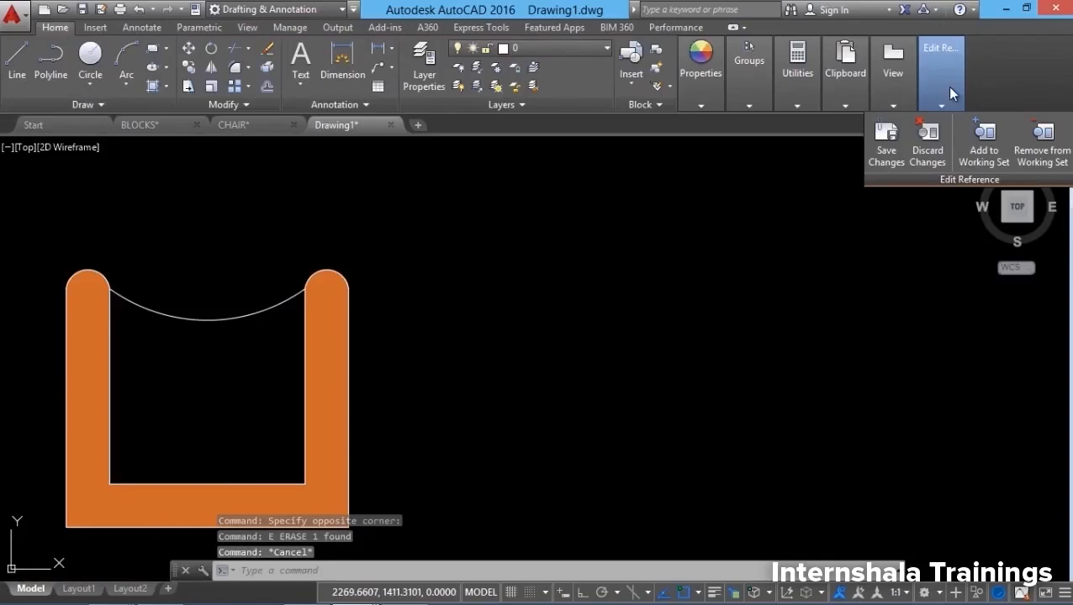
click(886, 155)
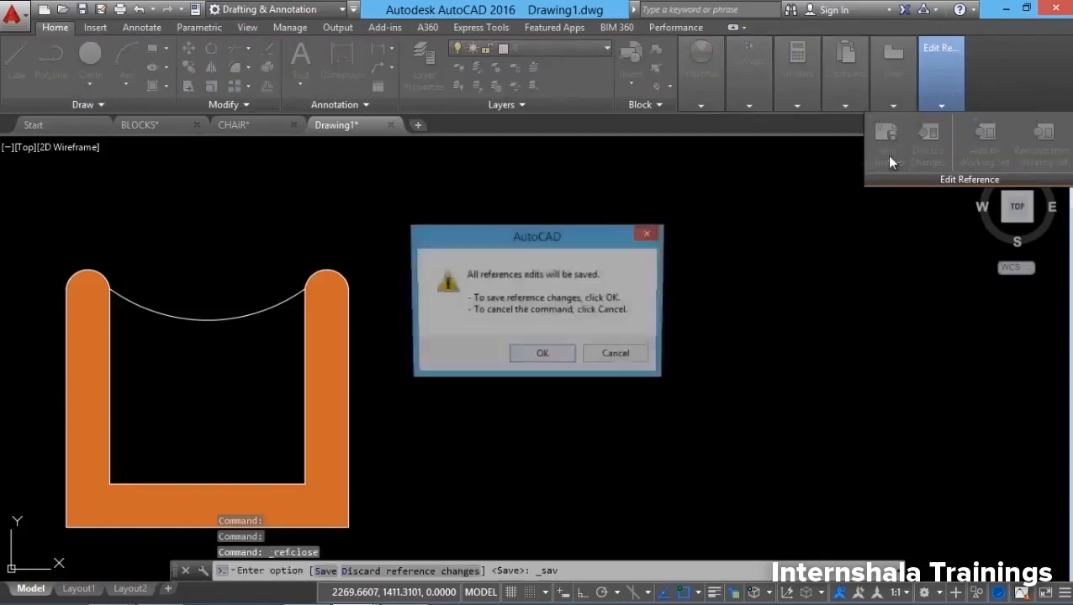
click(546, 354)
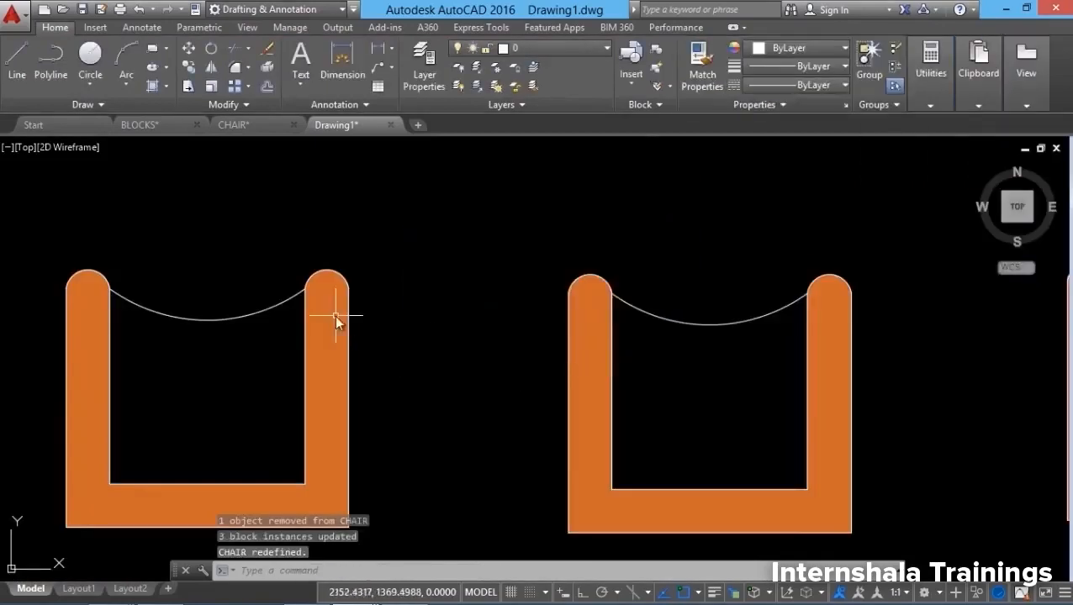
scroll(395, 354, down, 4)
scroll(436, 369, up, 2)
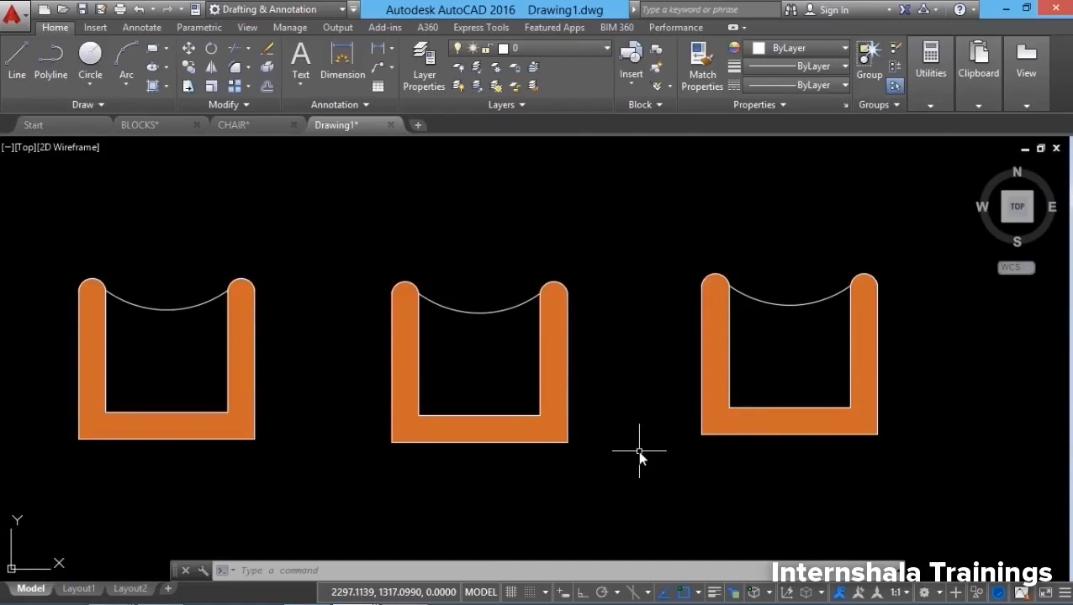
click(239, 126)
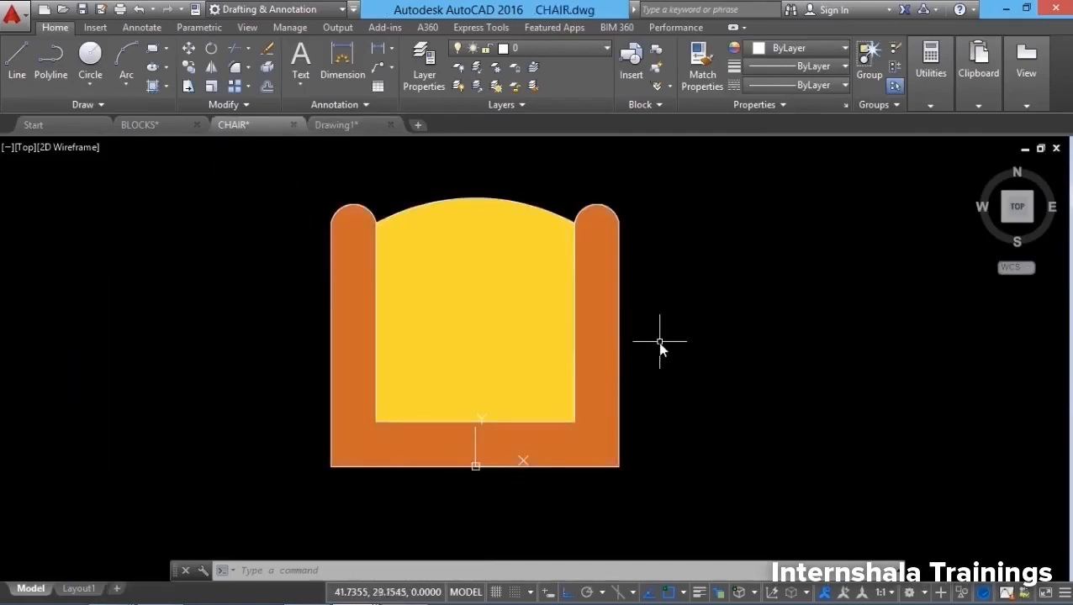
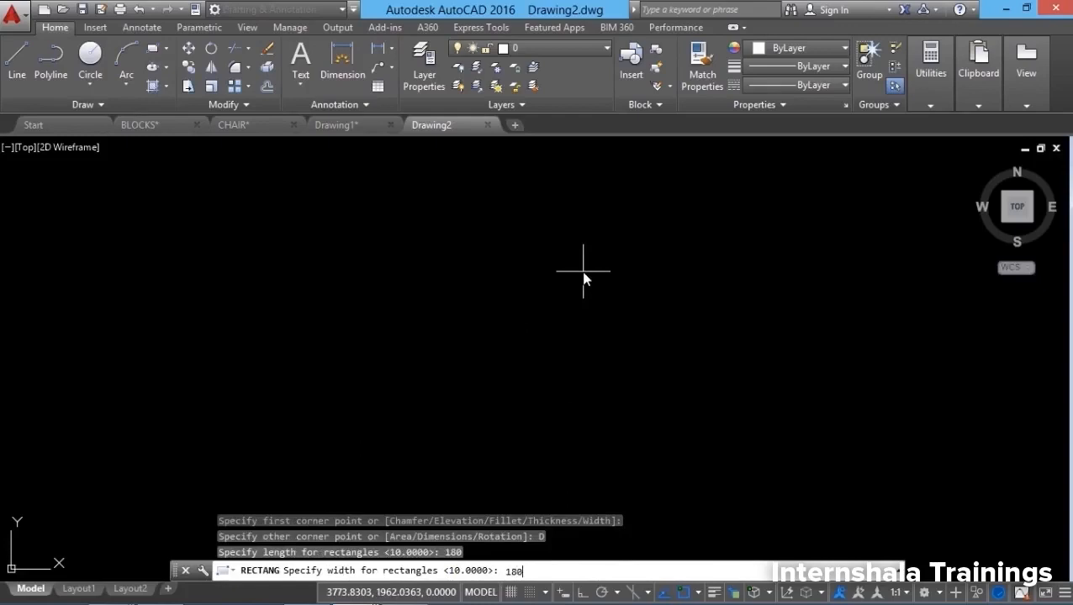
Step: Complete the rectangle in Drawing2 with length 180 and width 180
key(Return)
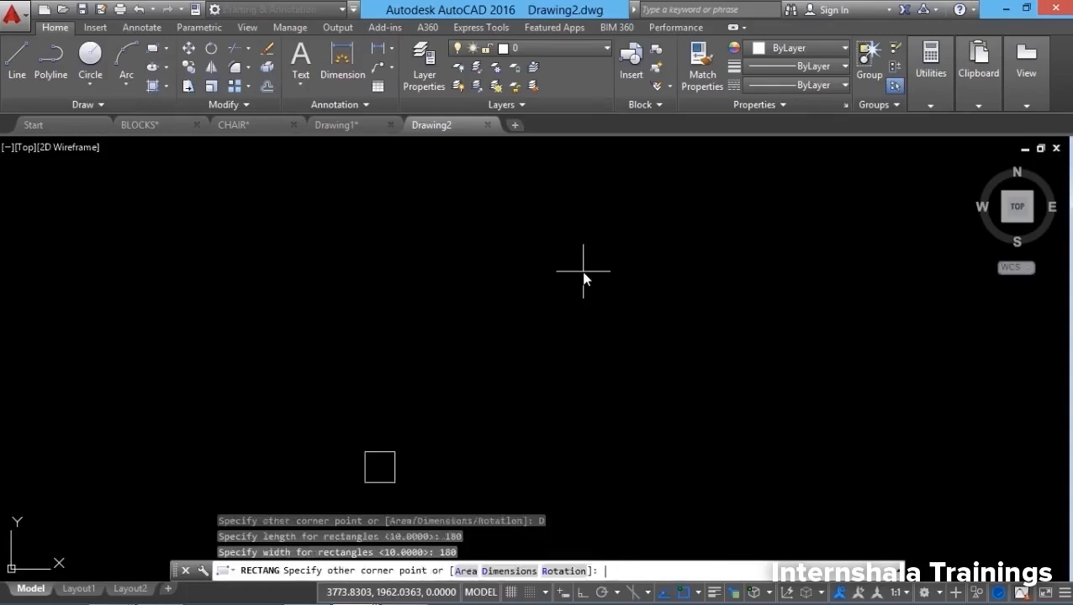
click(405, 469)
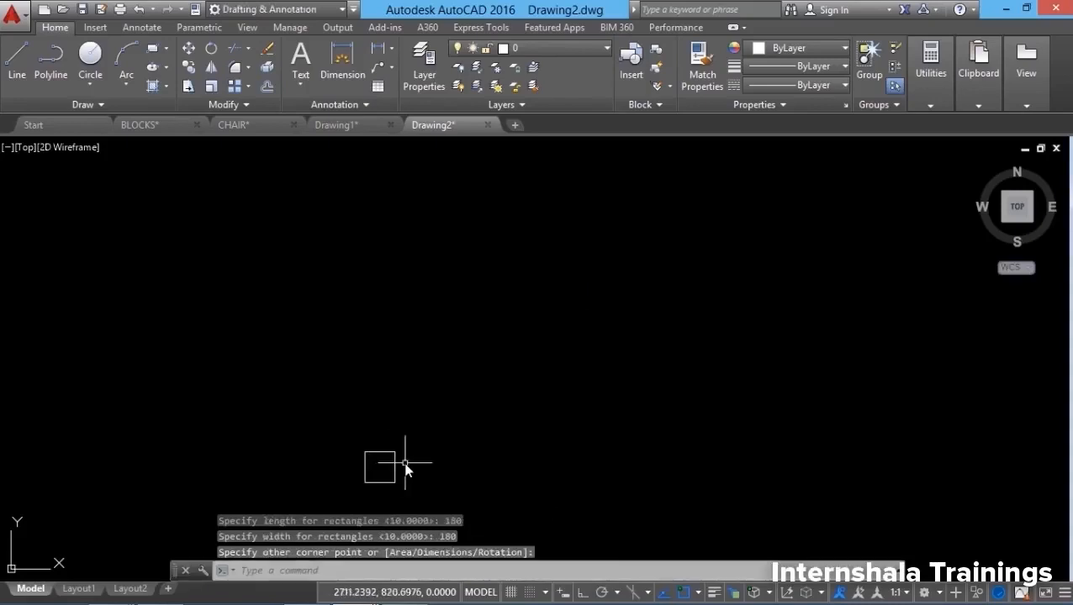
scroll(386, 476, up, 5)
middle_drag(378, 479, 469, 438)
scroll(488, 420, up, 4)
scroll(482, 427, down, 2)
scroll(449, 403, up, 2)
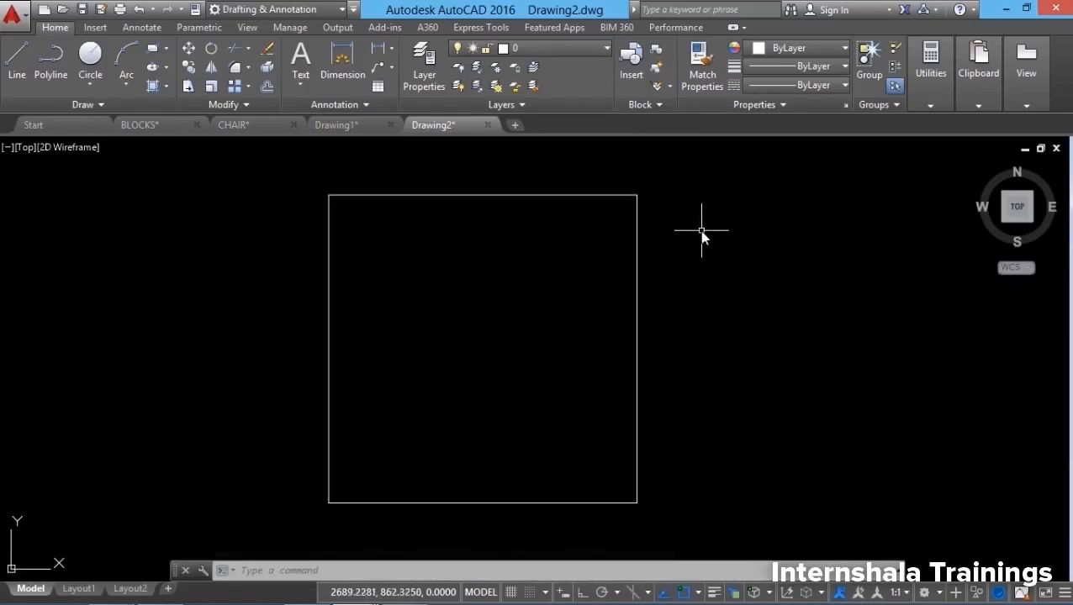
Step: Draw a 45 by 45 rectangle to the right of the large square using the Dimensions option
text(rec)
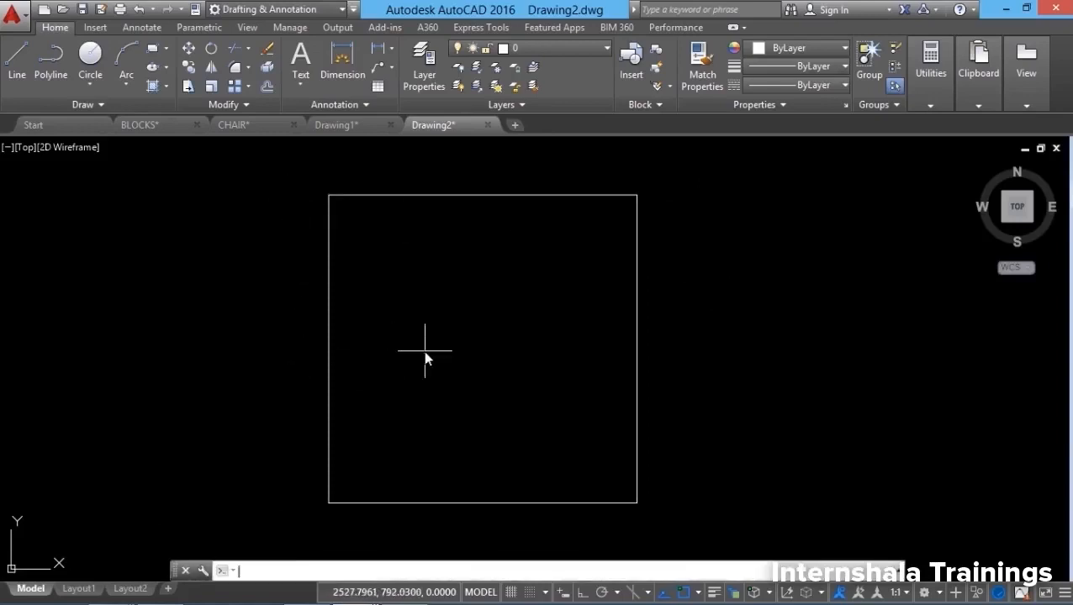
key(Return)
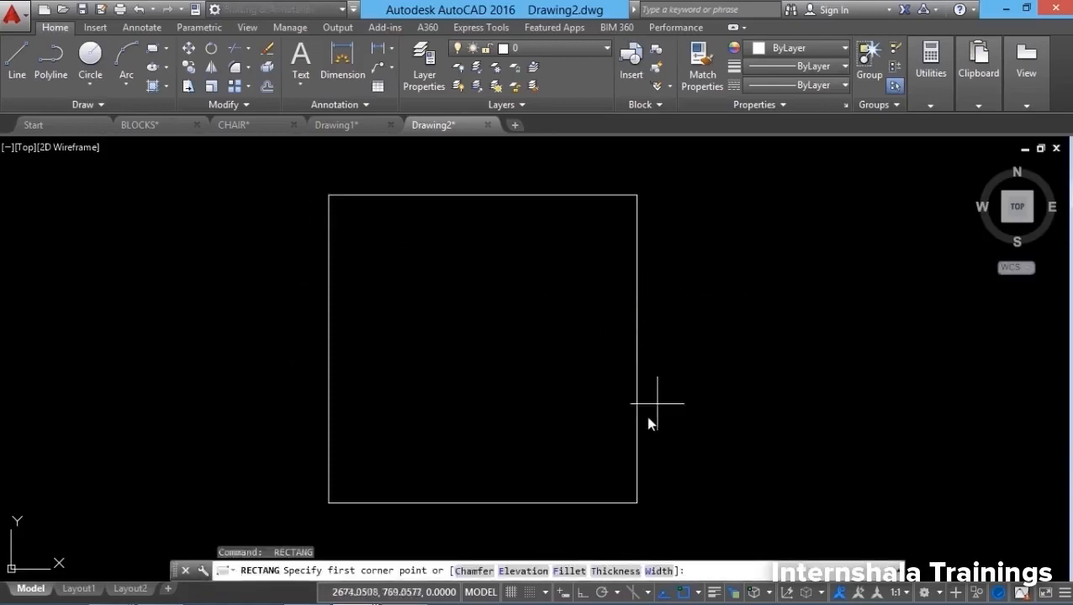
click(719, 298)
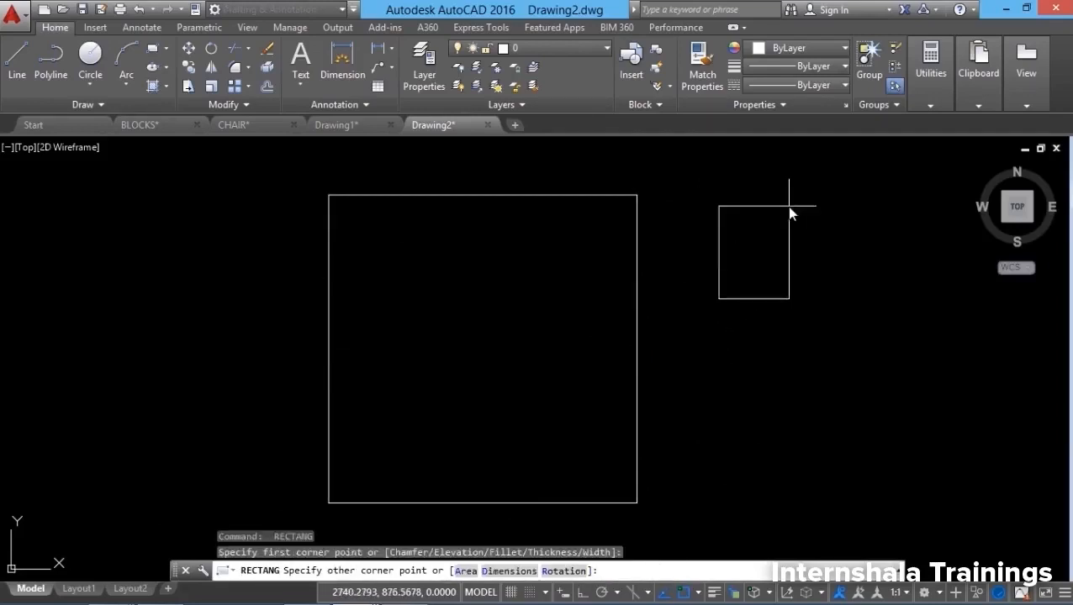
text(d)
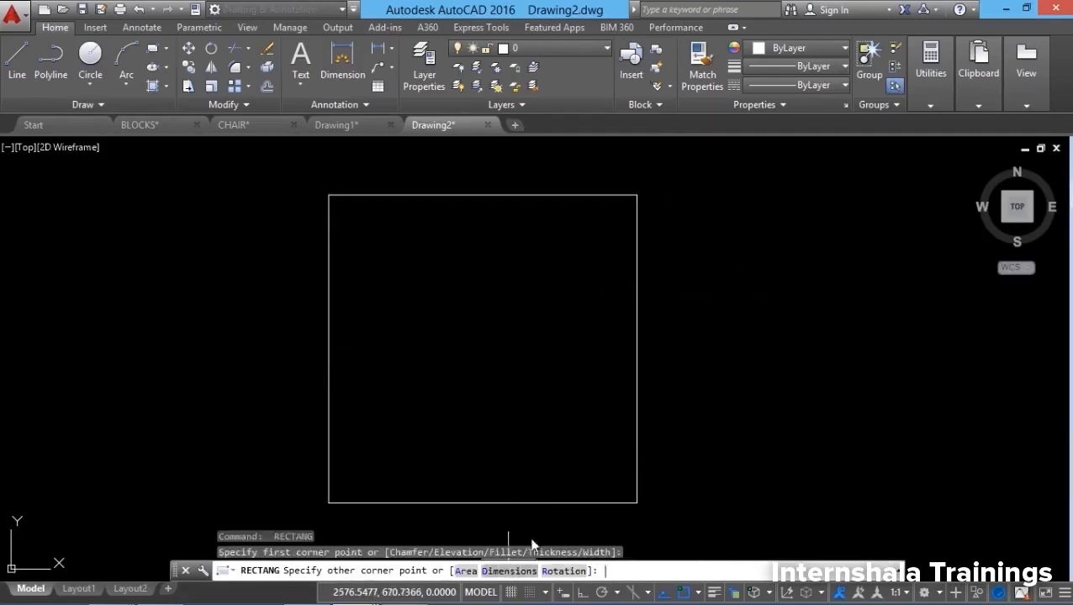
key(Return)
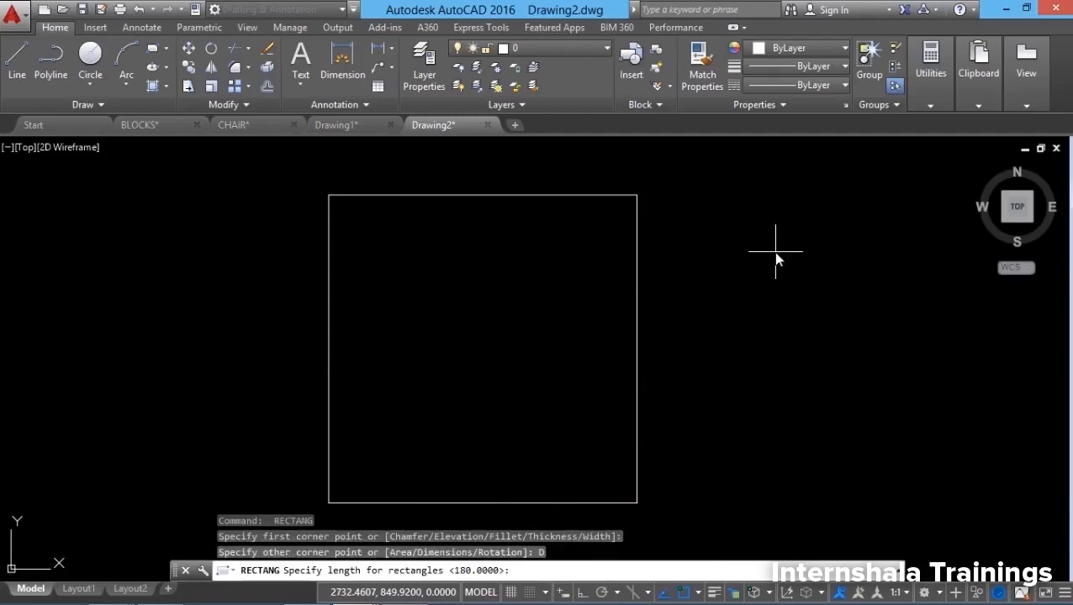
text(45)
key(Return)
text(45)
key(Return)
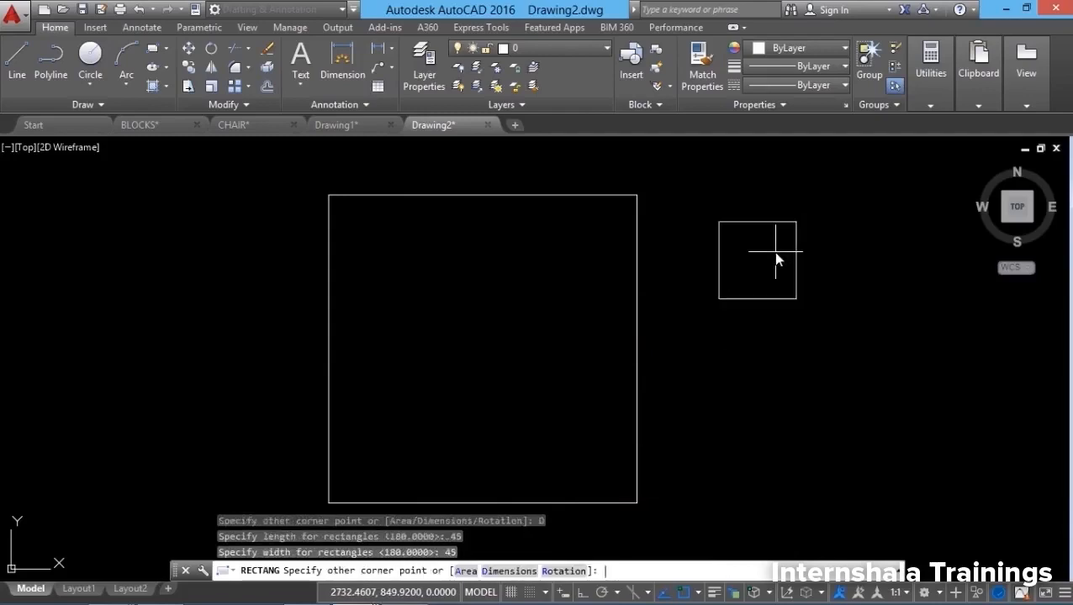
click(773, 252)
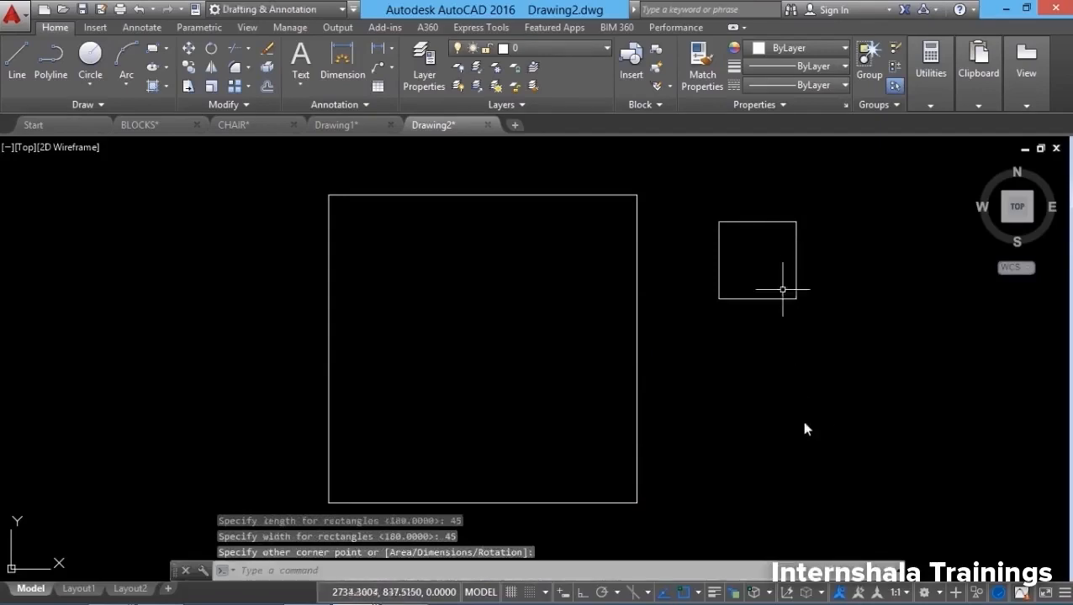
key(Escape)
key(Escape)
Step: Move the small square so its top-left corner meets the large square's top-right corner
click(188, 47)
click(763, 192)
click(664, 256)
key(Return)
click(737, 230)
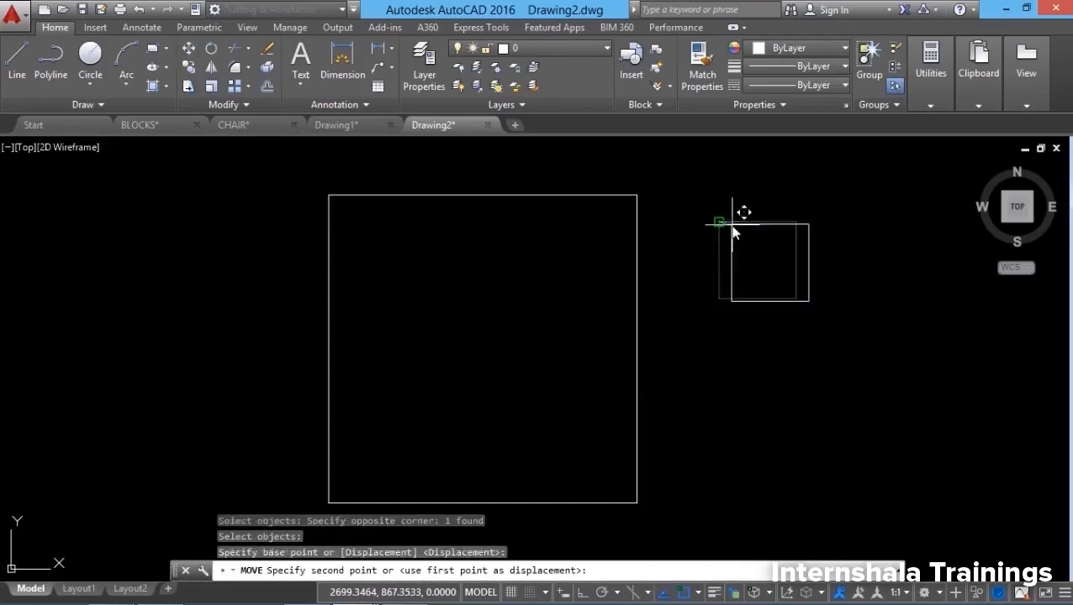
click(645, 192)
key(Escape)
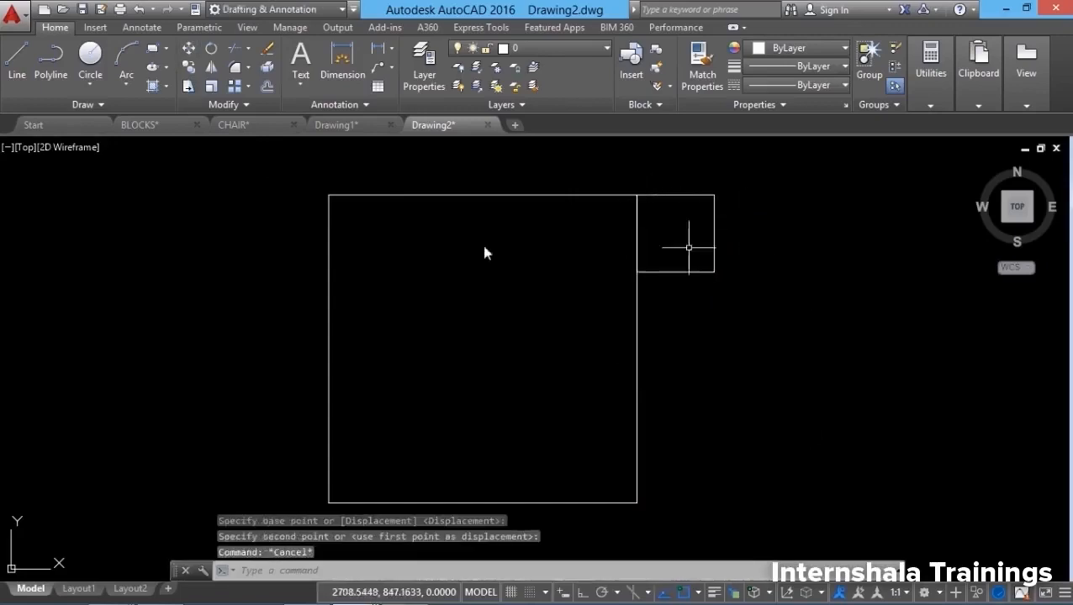
Step: Copy the small square from its top-right corner to the large square's top-left corner
click(186, 67)
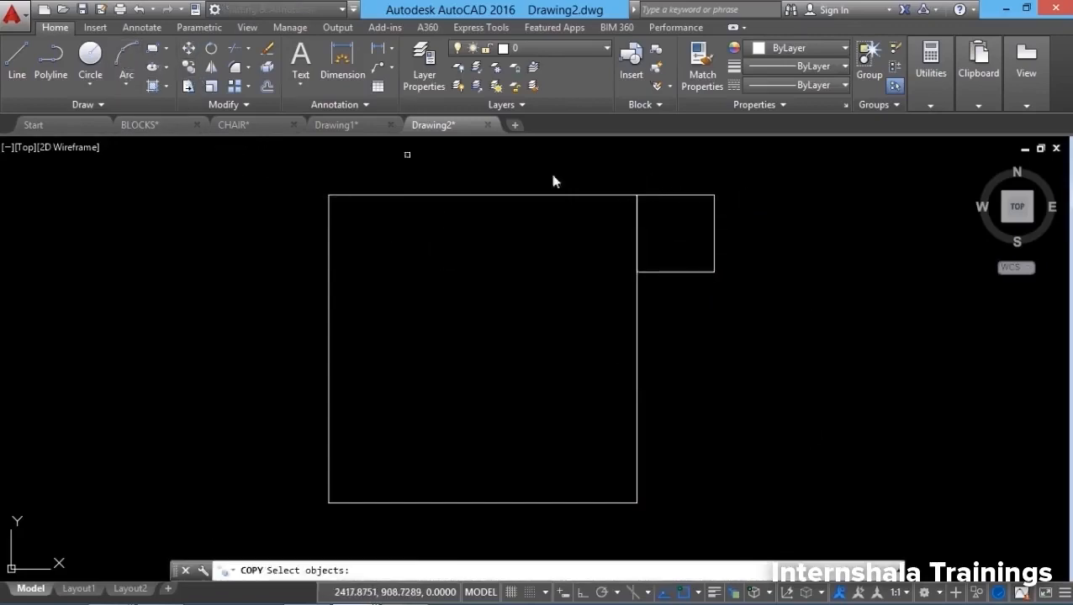
click(688, 232)
key(Return)
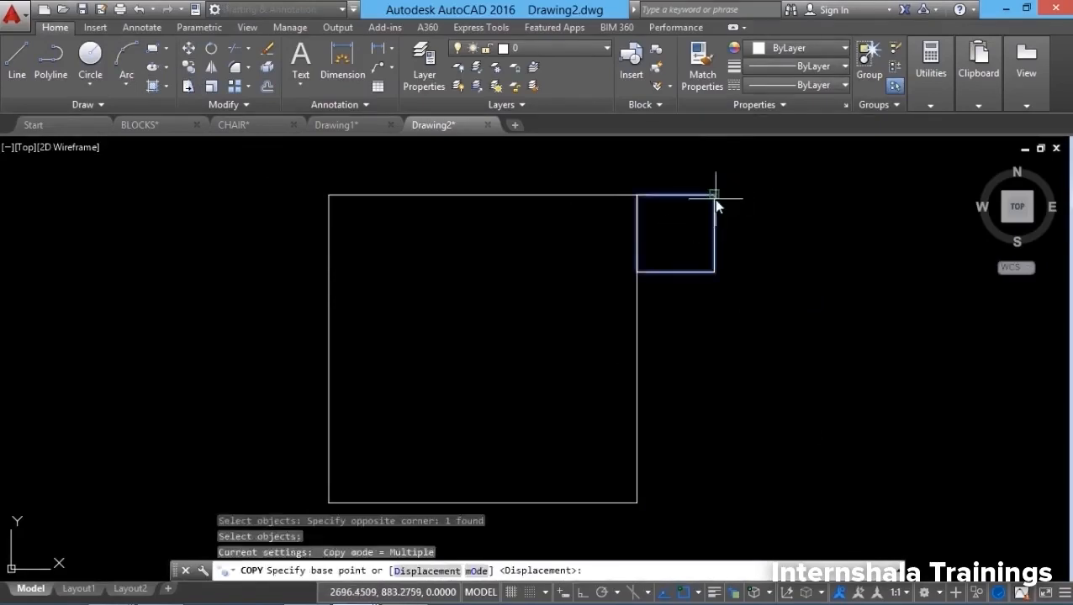
click(713, 195)
click(329, 195)
key(Escape)
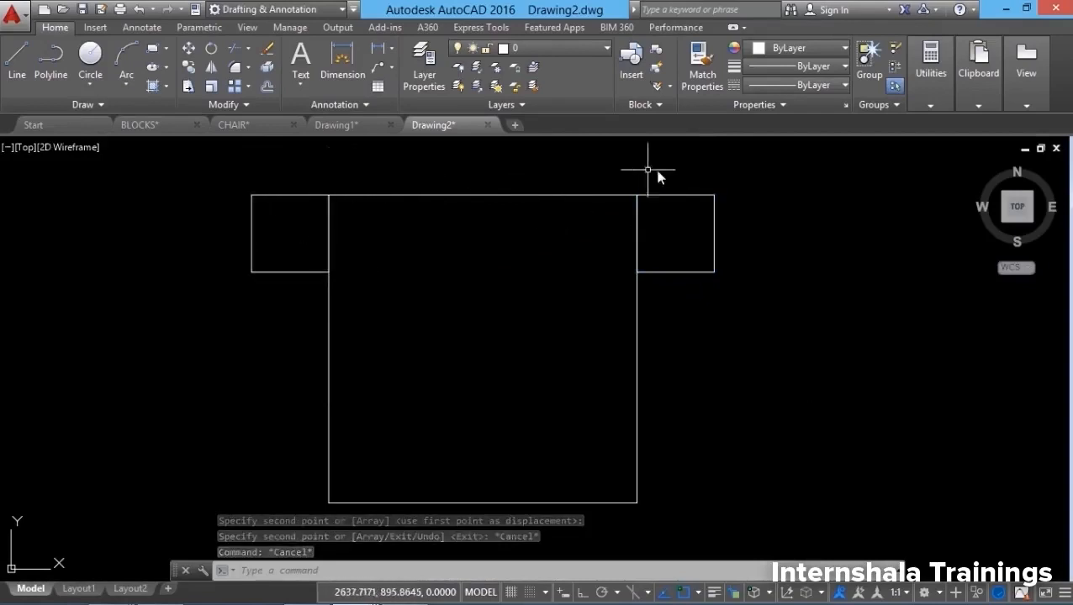
key(Escape)
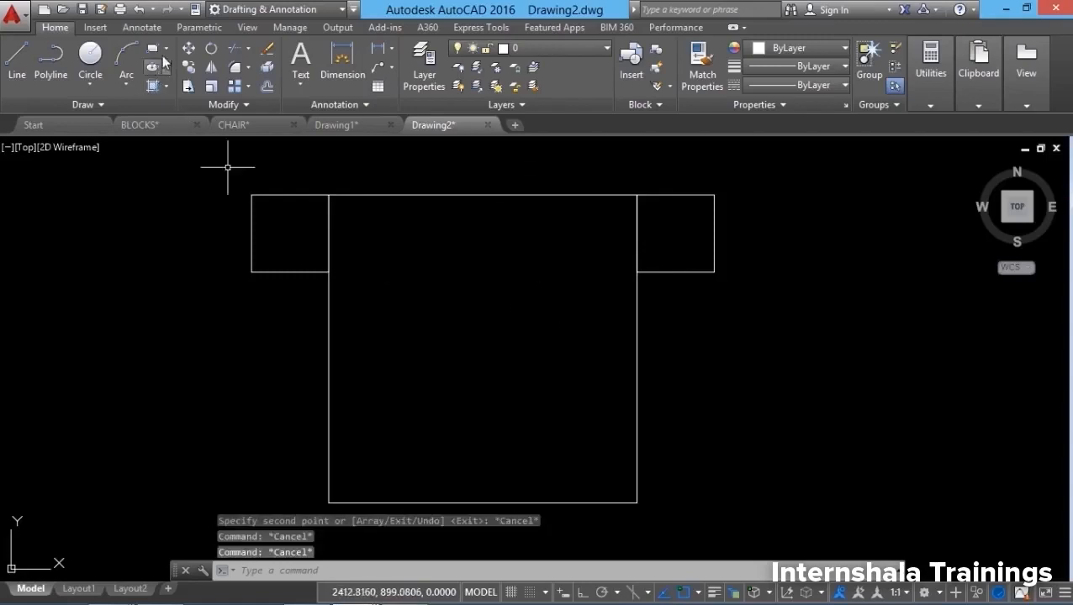
Step: Draw a 180 by 6 rectangle on top of the large square, starting from its top-left corner, using the Dimensions option
click(164, 57)
click(176, 78)
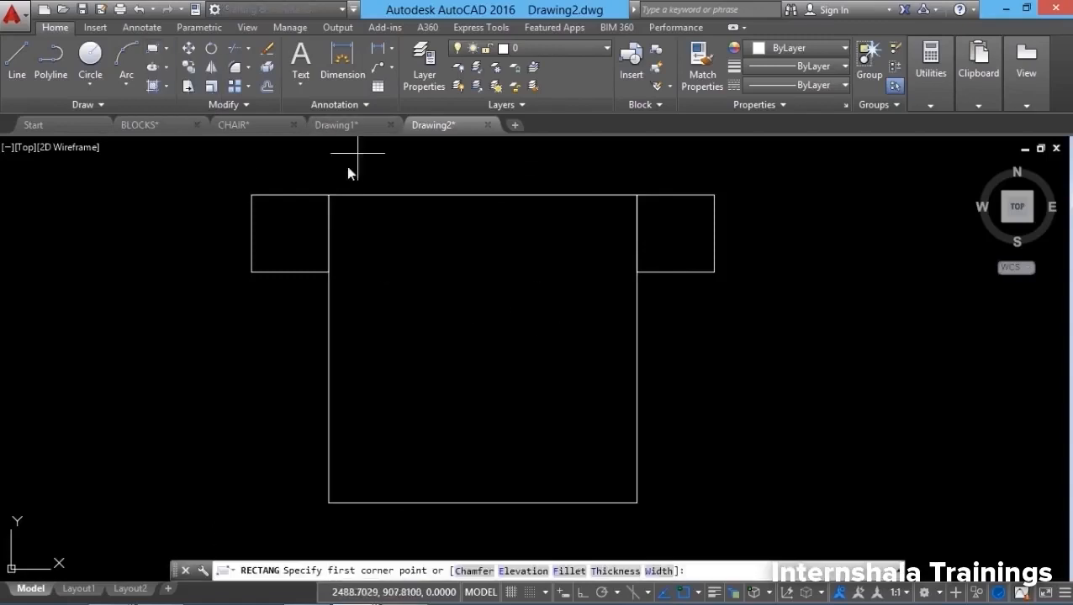
click(329, 195)
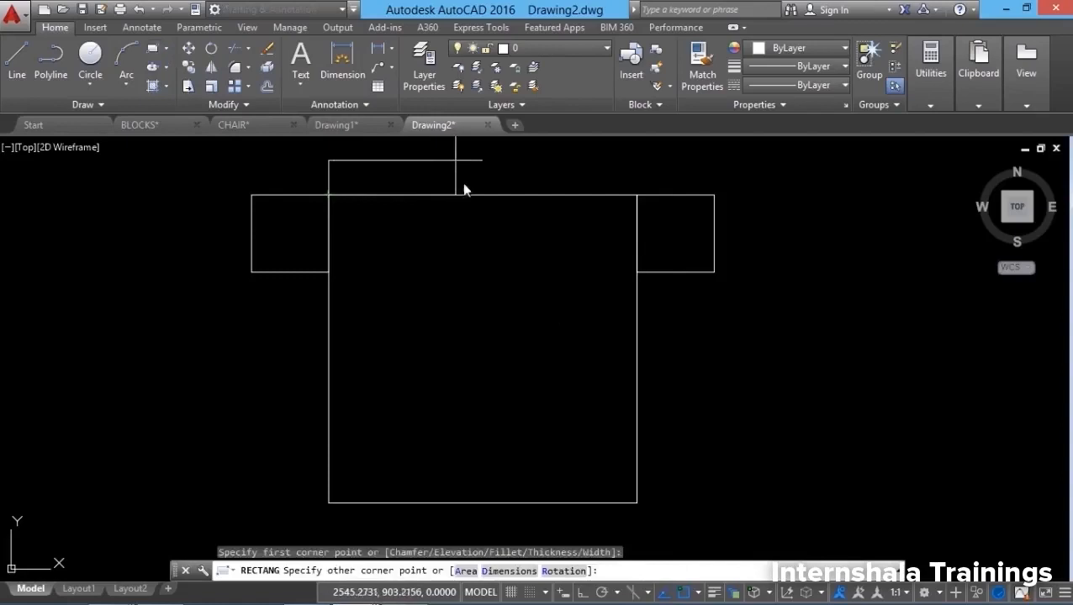
click(496, 571)
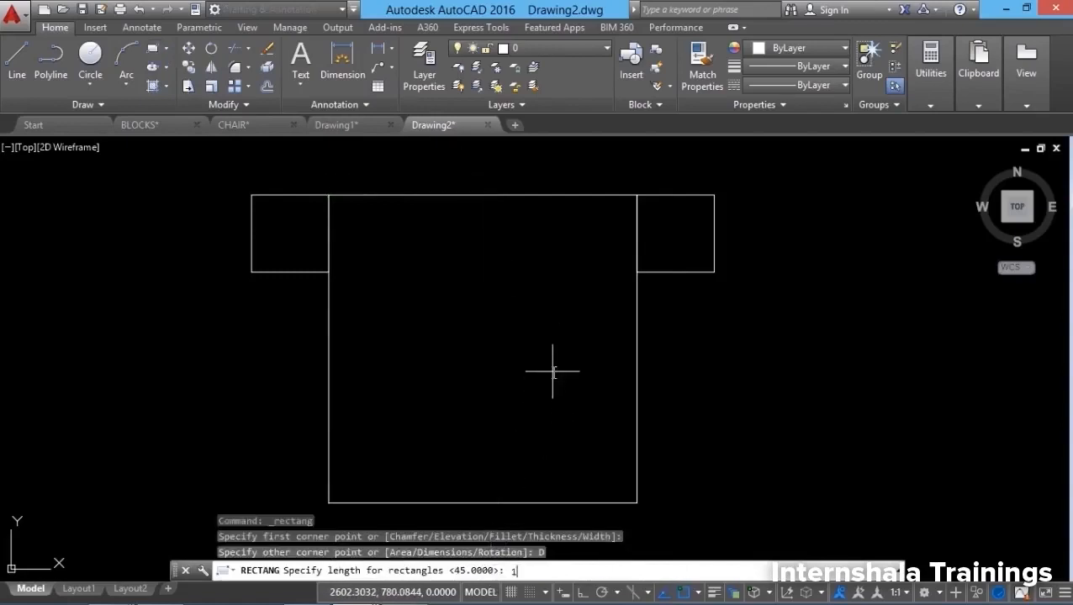
text(180)
key(Return)
text(6)
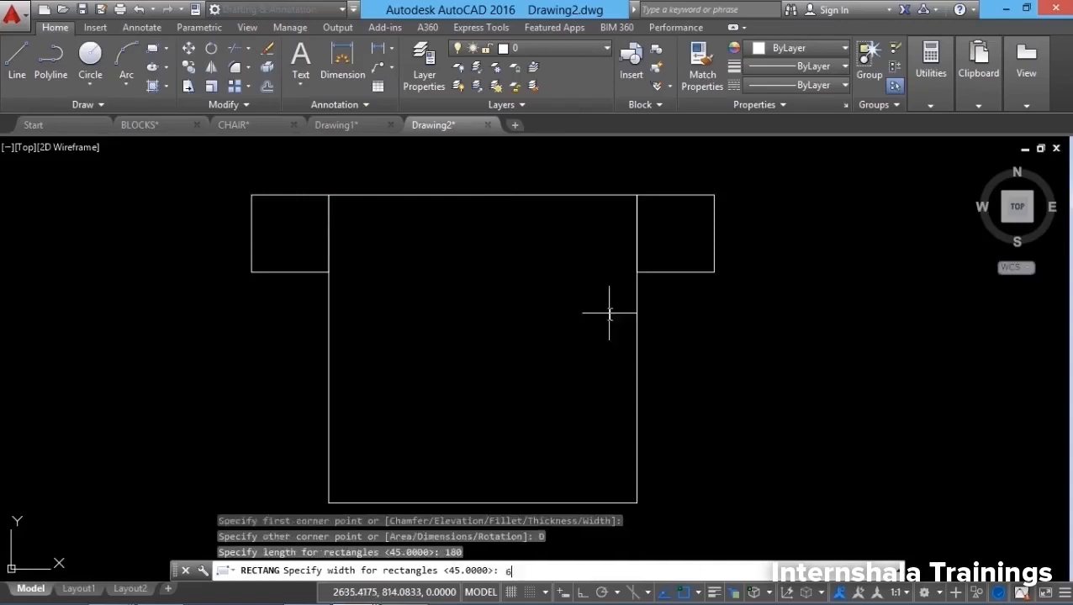
key(Return)
click(603, 160)
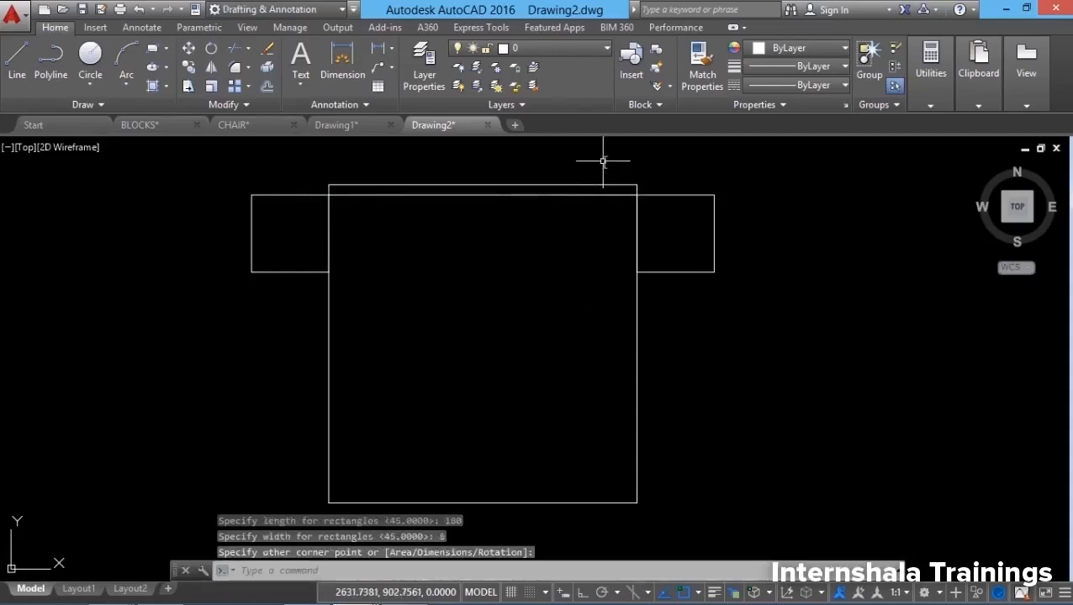
key(Escape)
key(Escape)
key(Escape)
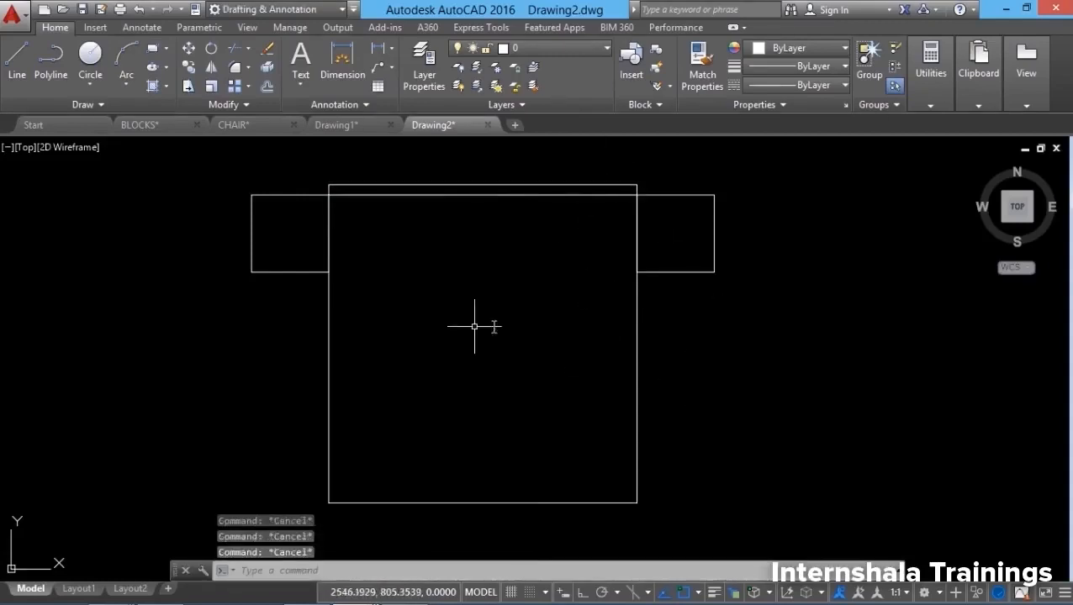
Step: Draw a small freehand rectangle for a pillow inside the large square, near its top-left corner
key(Return)
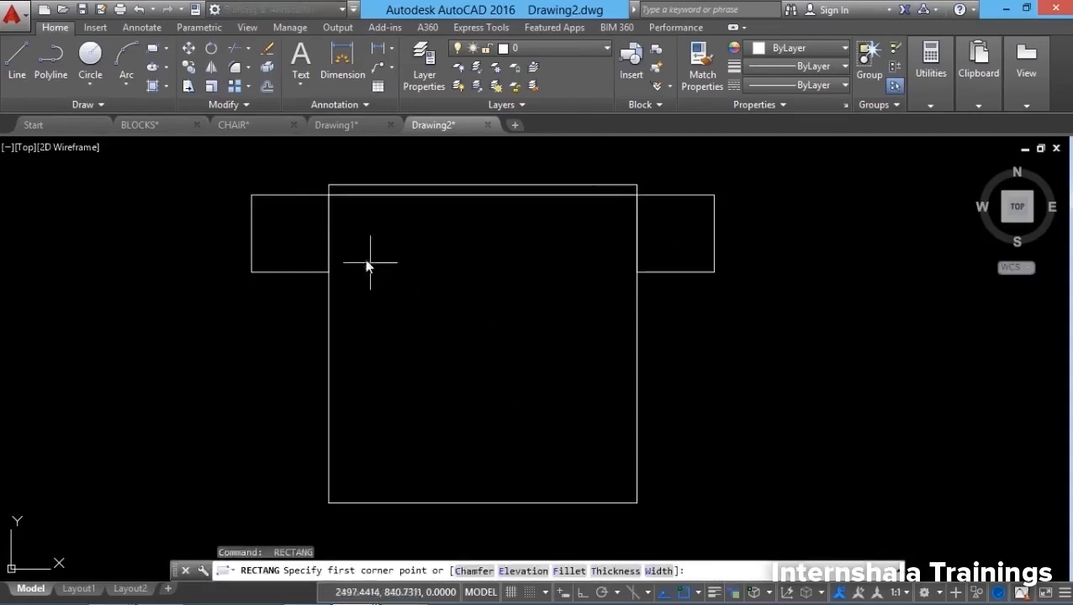
click(350, 215)
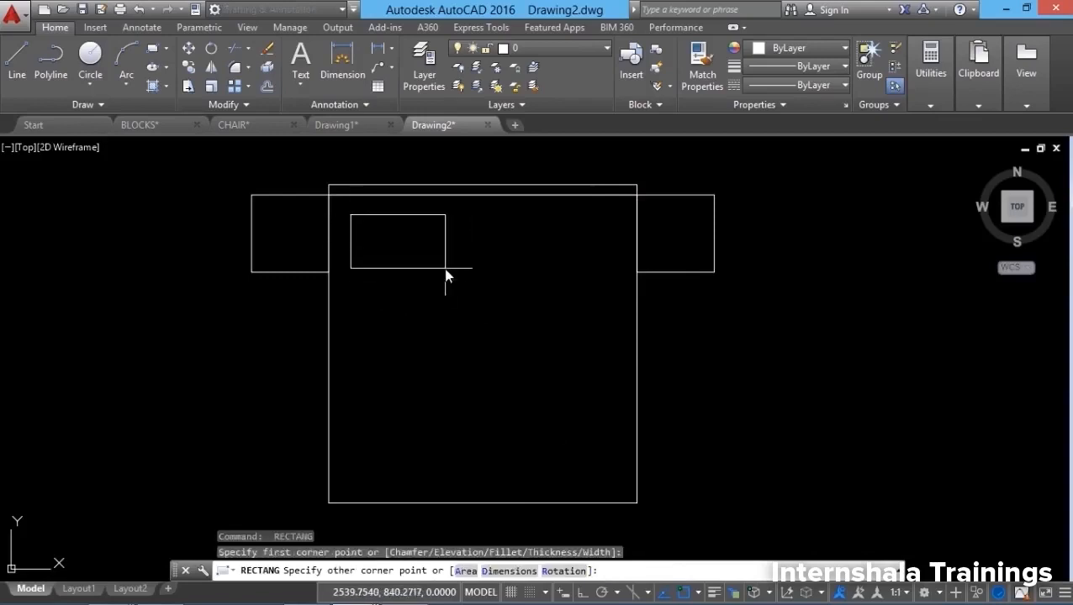
click(447, 271)
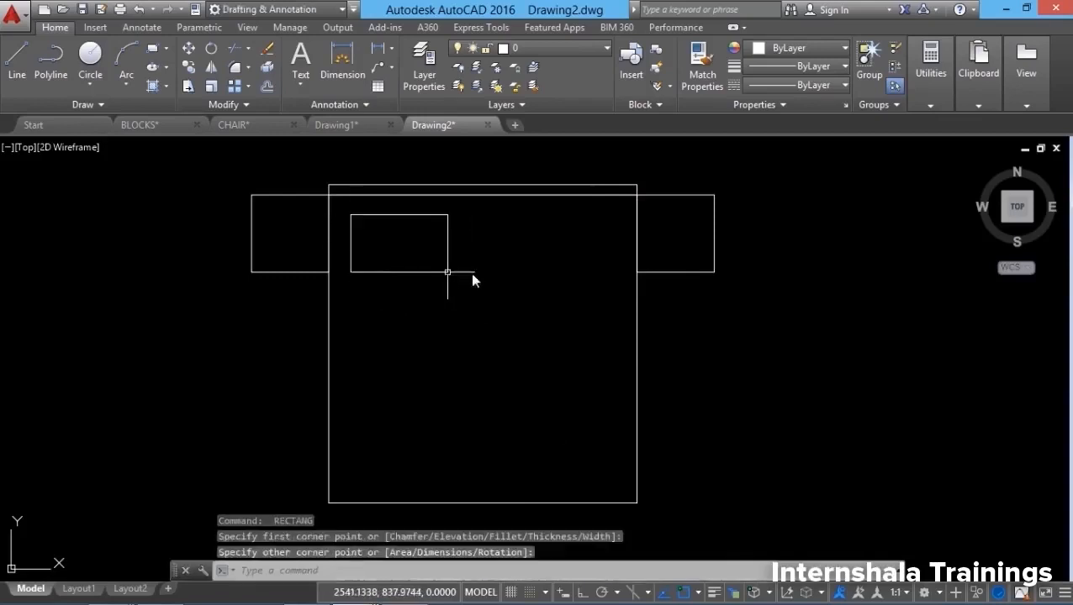
Step: Fillet all corners of the small inner rectangle with the Polyline option, defining a small radius by two picked points
click(247, 67)
click(263, 88)
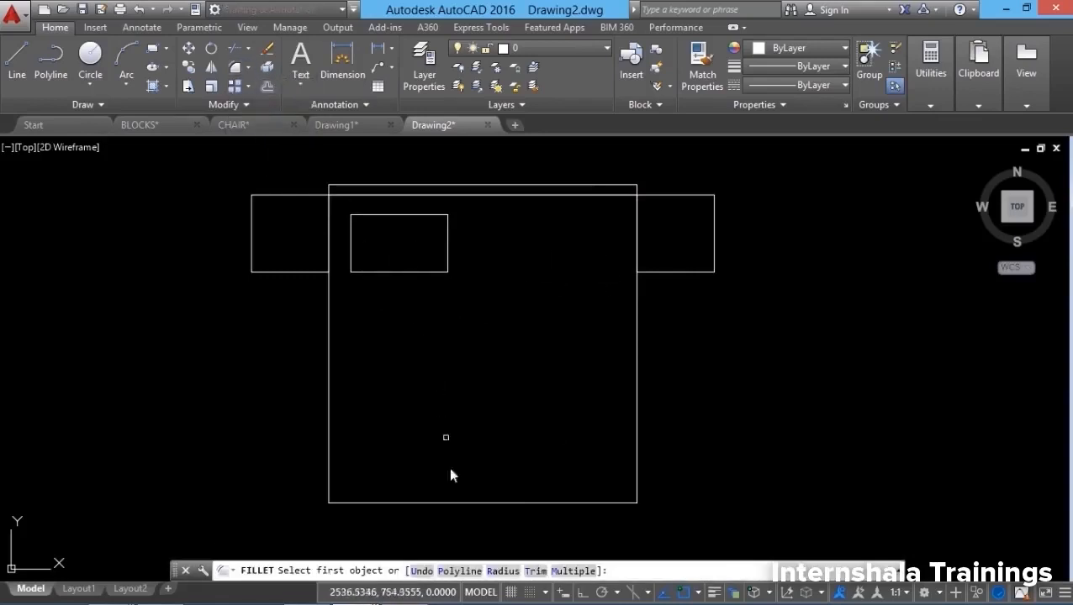
click(502, 570)
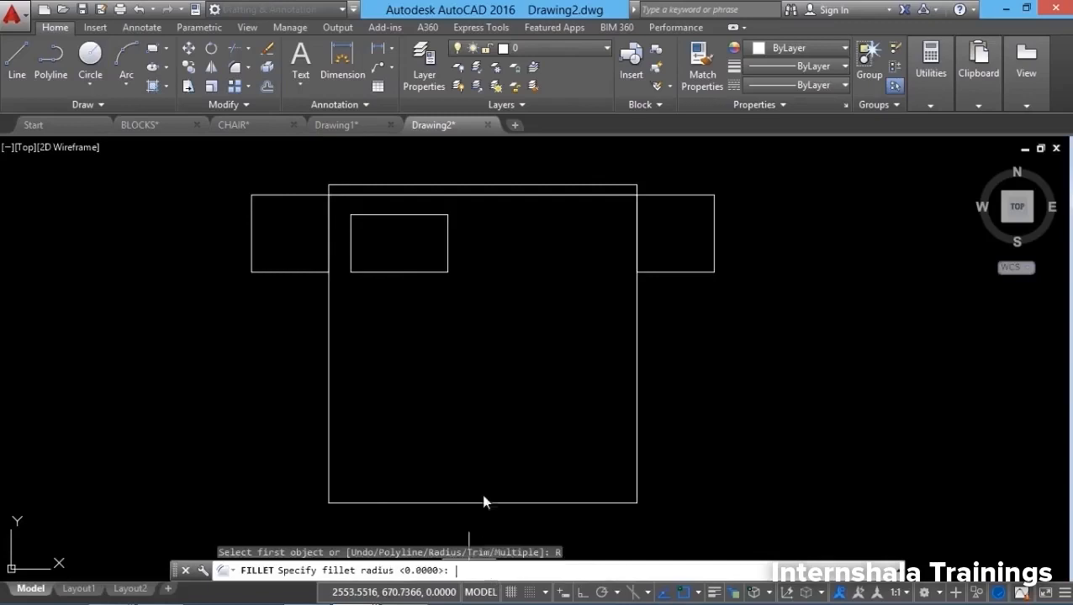
click(483, 368)
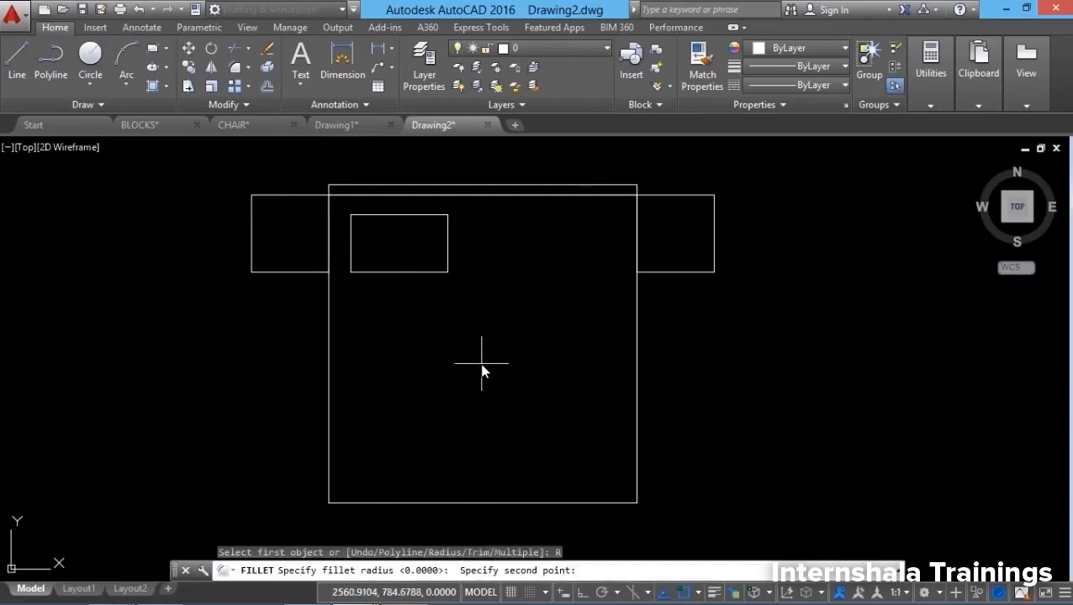
click(482, 366)
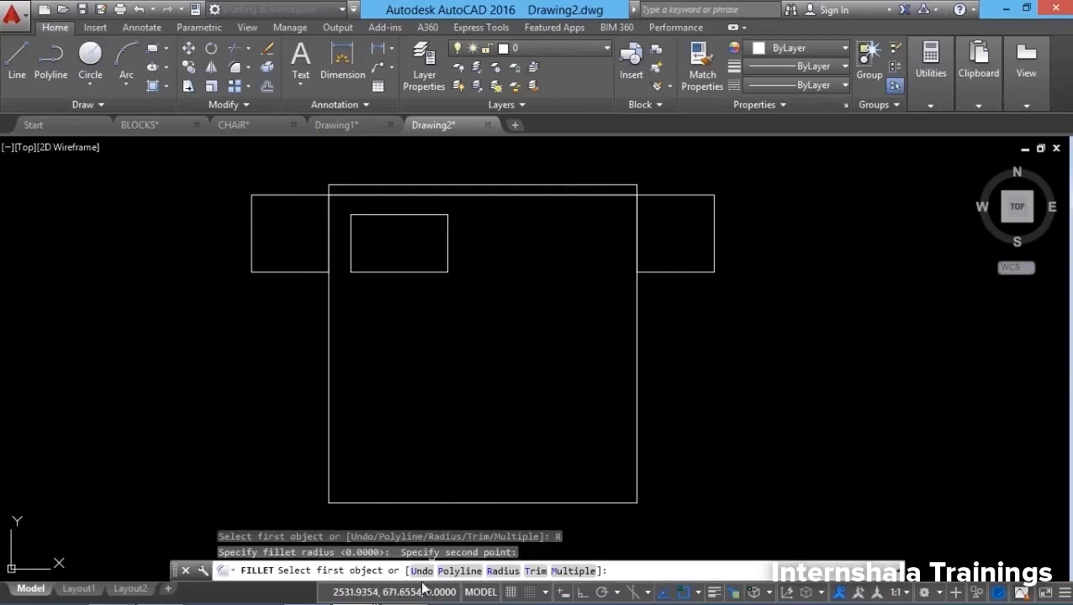
click(449, 572)
click(428, 272)
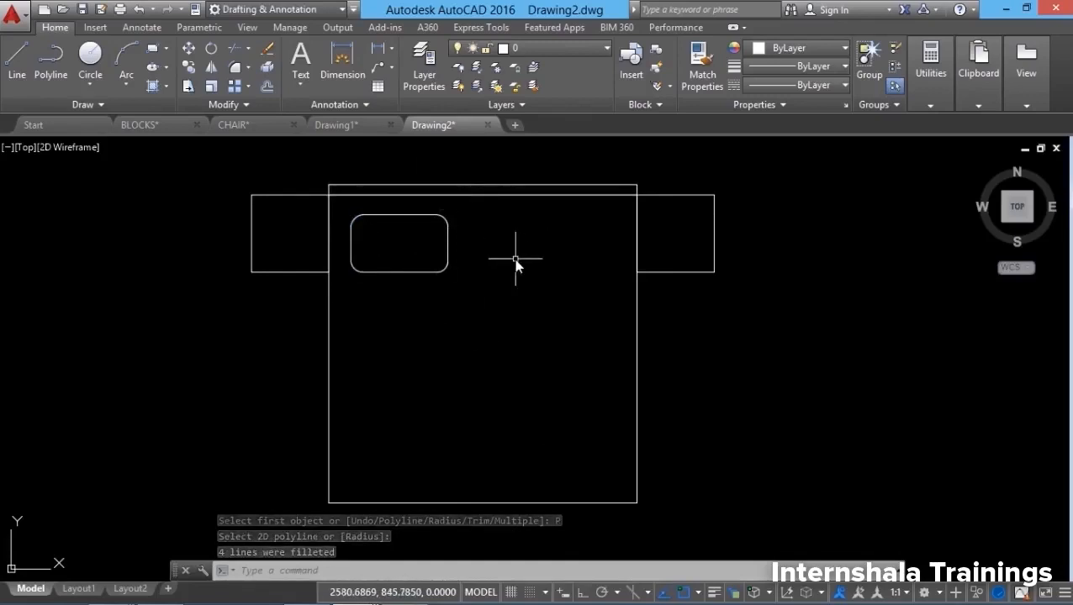
key(Escape)
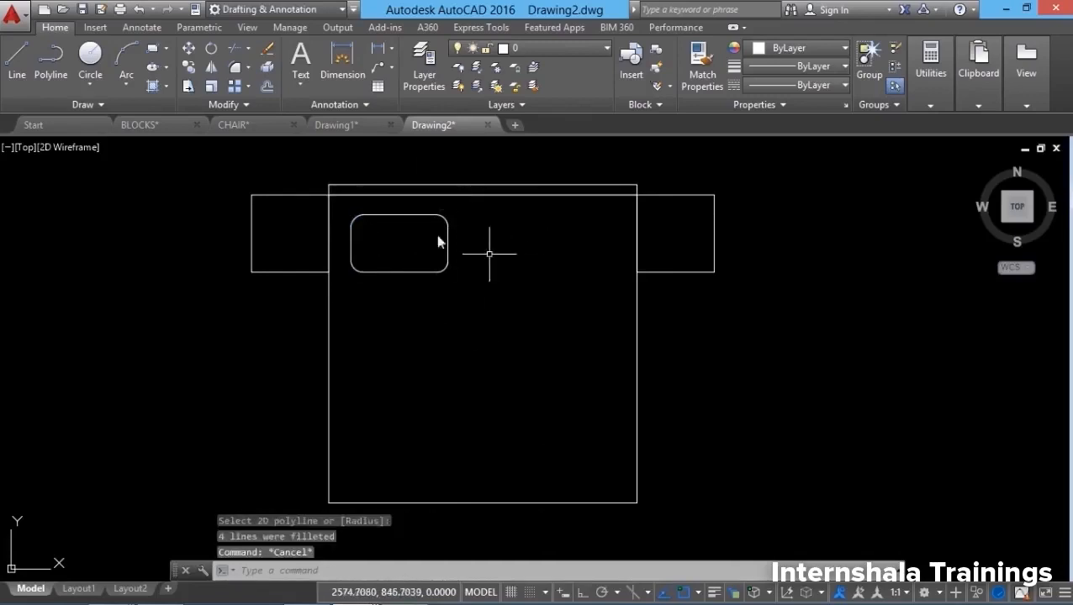
Step: Mirror the rounded rectangle about the large square's vertical centre line, keeping the original
click(211, 67)
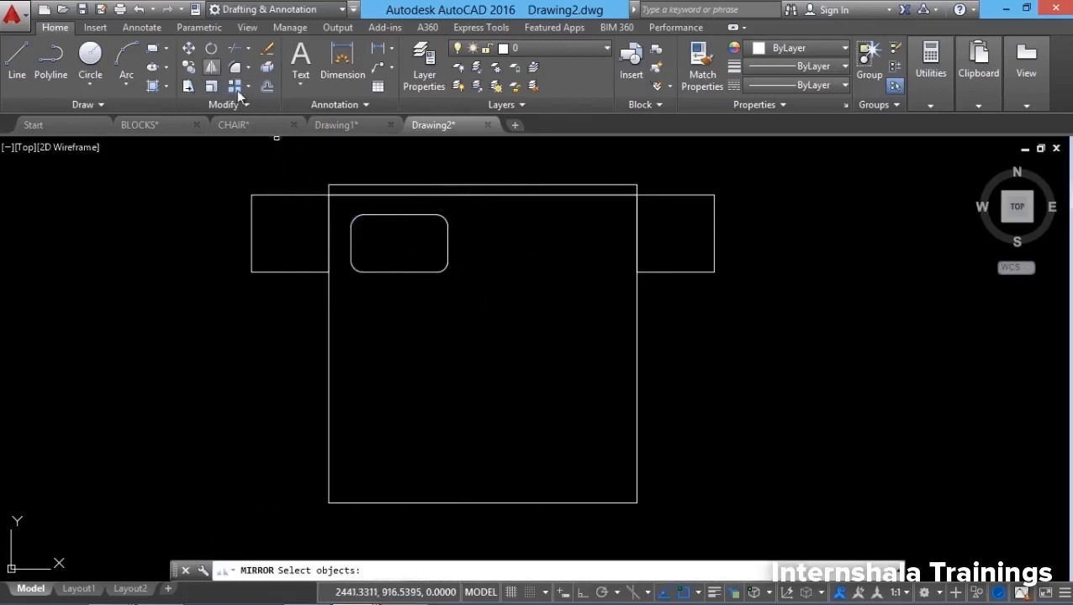
click(413, 330)
click(404, 241)
key(Return)
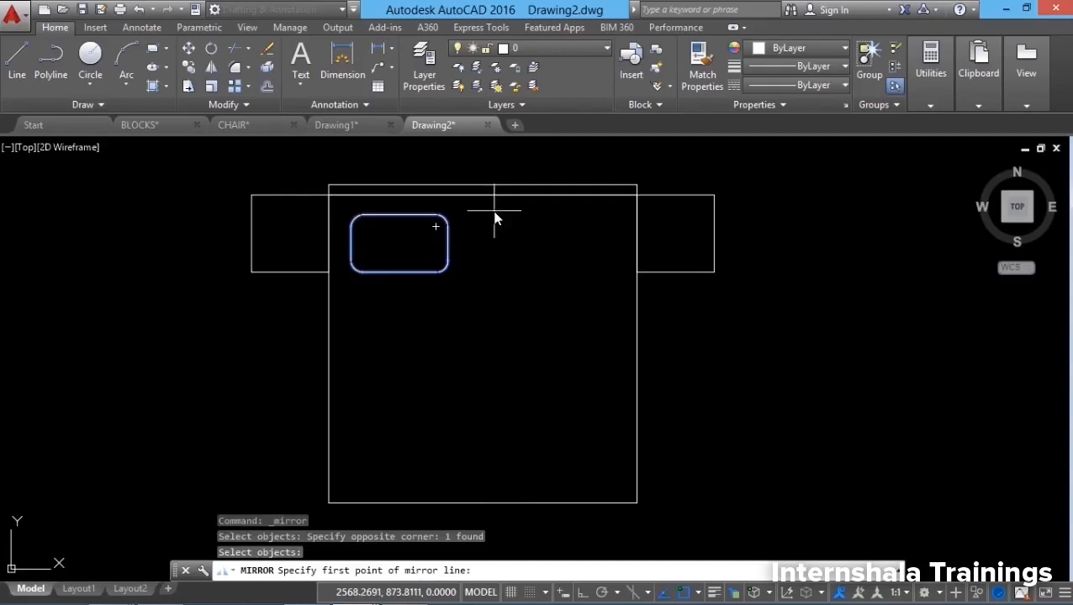
click(484, 187)
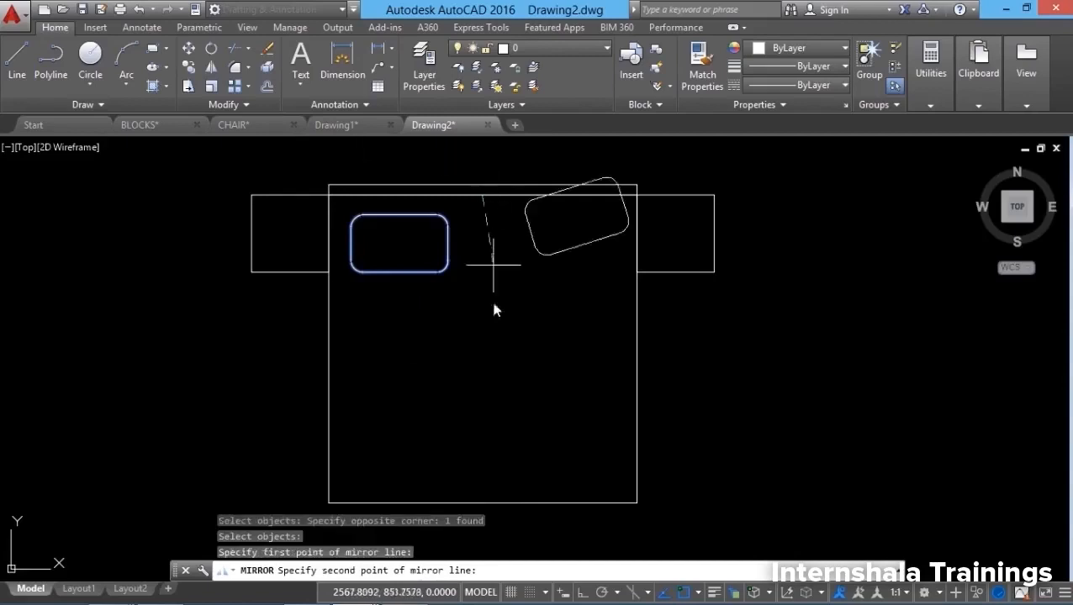
click(484, 503)
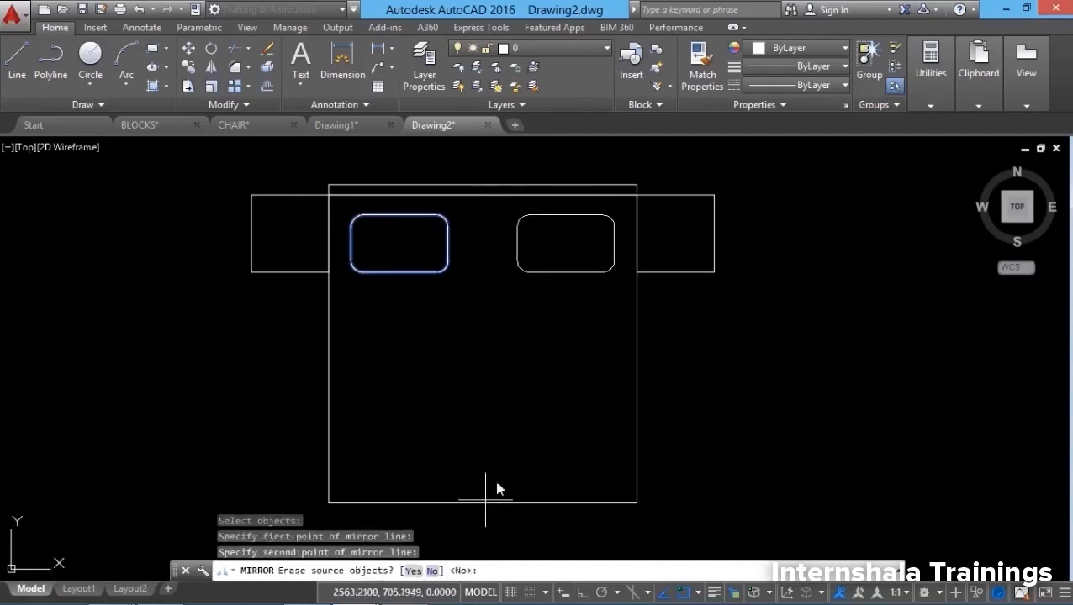
key(Return)
key(Escape)
key(Escape)
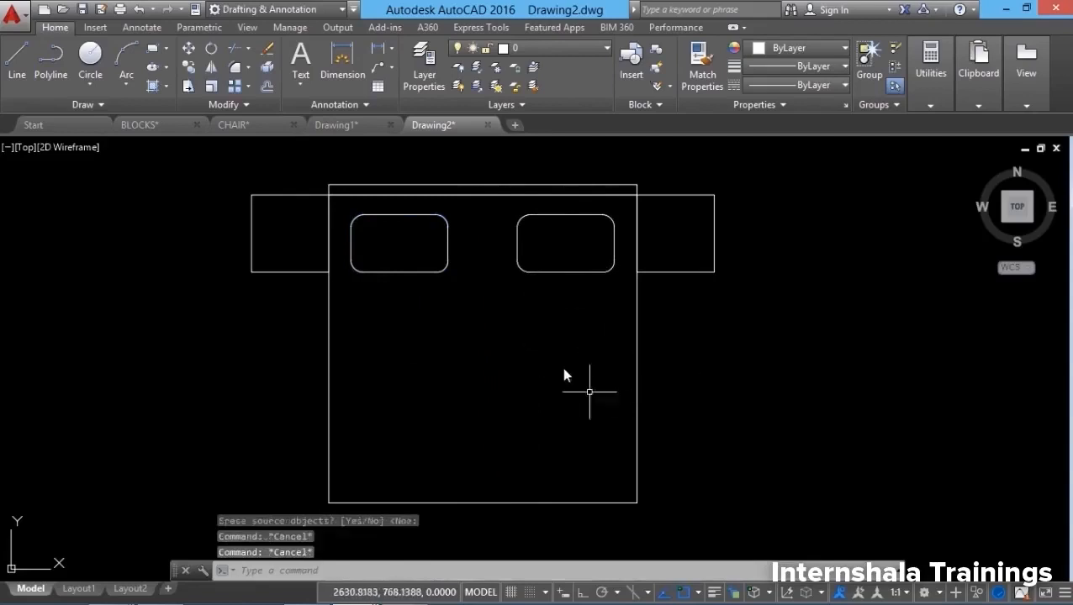
Step: Save the drawing as BED in the WB folder, in AutoCAD 2013 Drawing format
scroll(661, 393, down, 3)
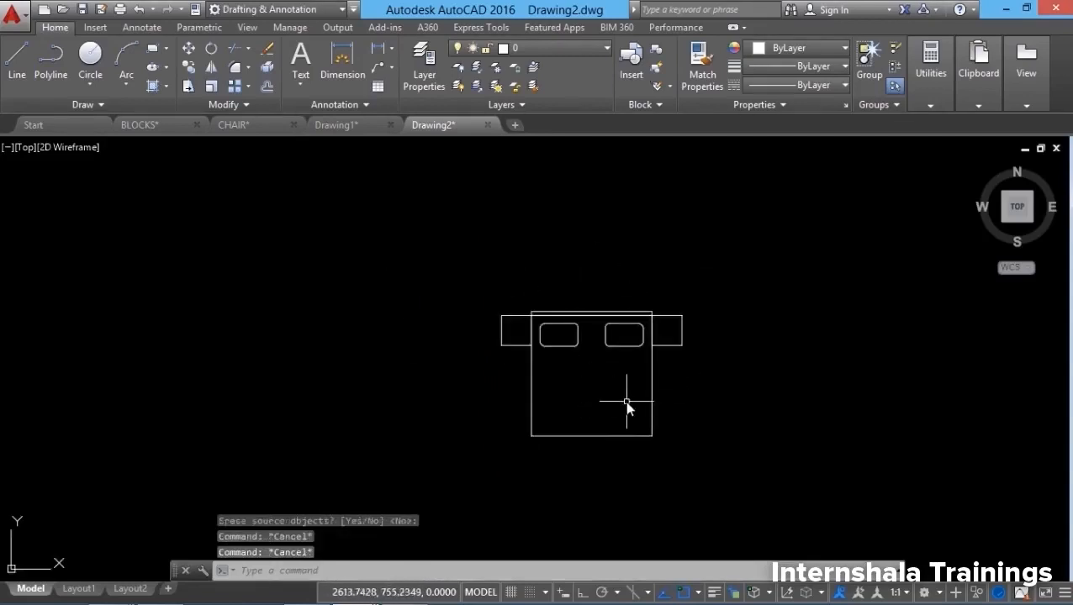
scroll(622, 405, up, 3)
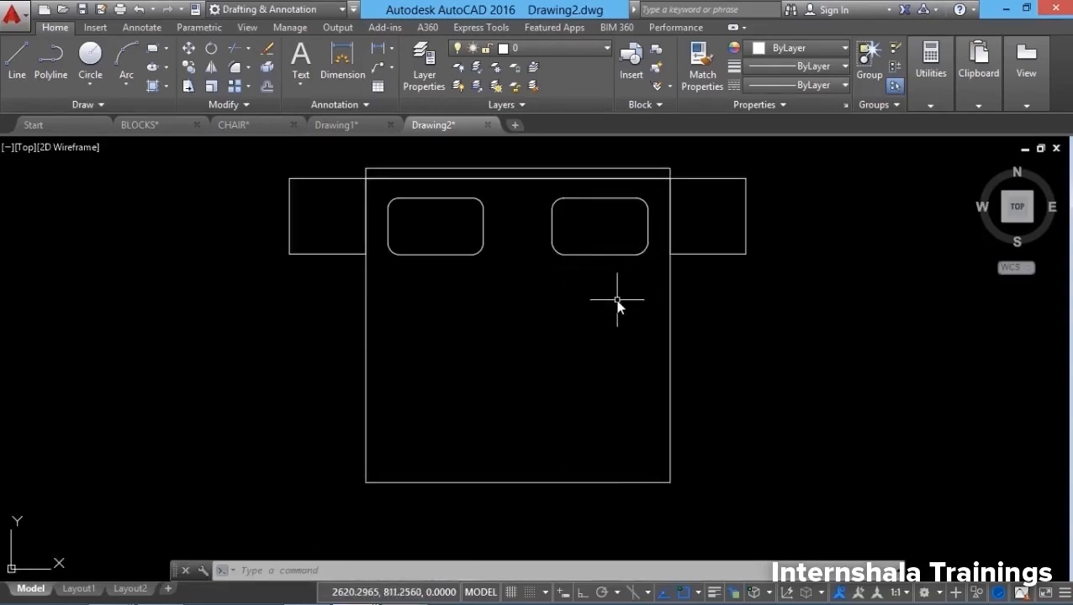
click(13, 15)
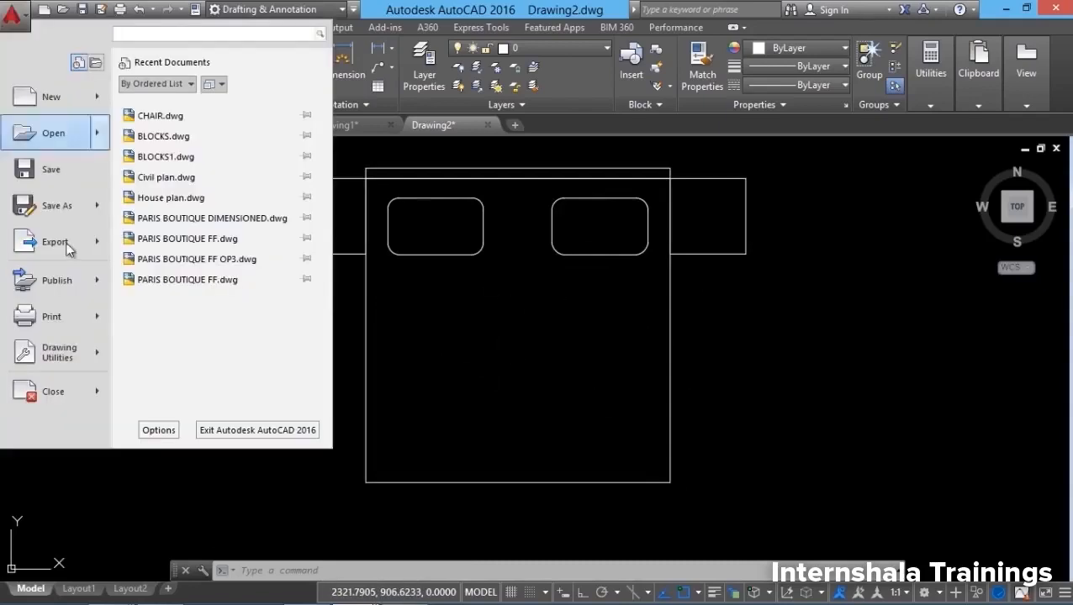
click(59, 208)
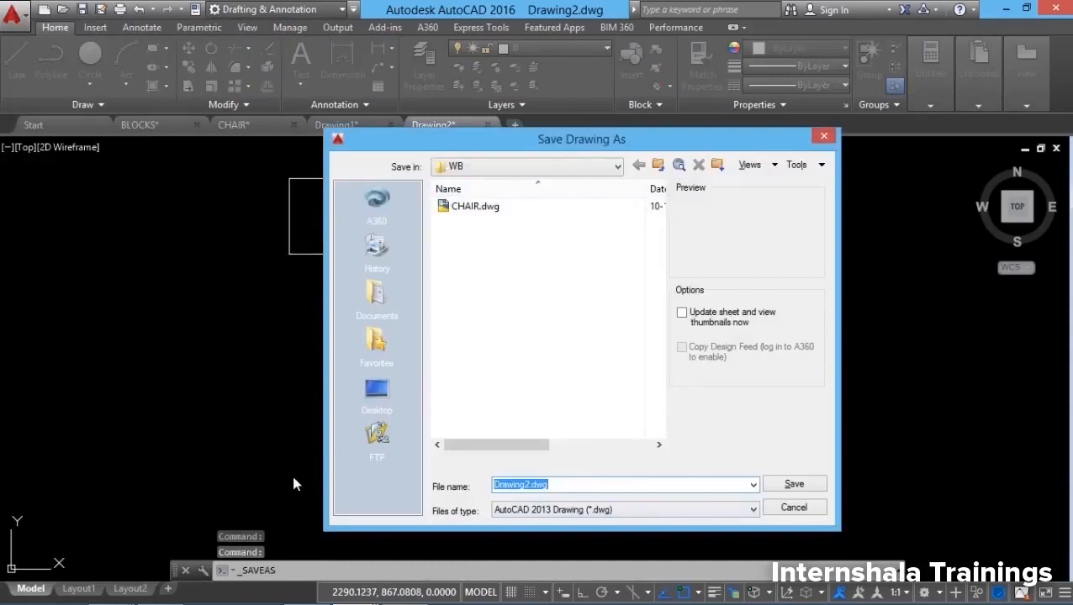
text(BED)
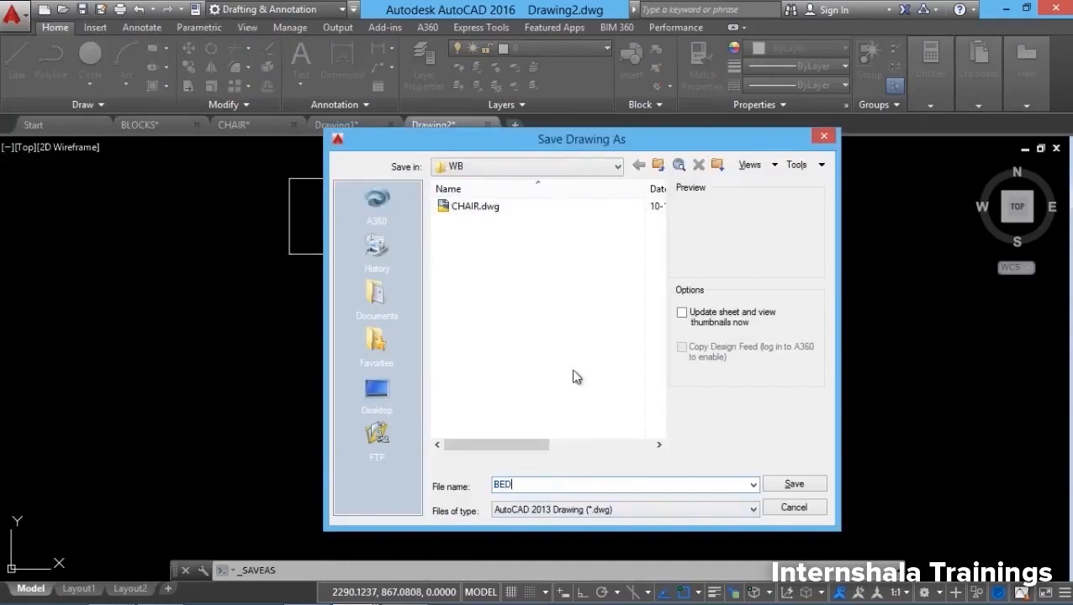
click(794, 485)
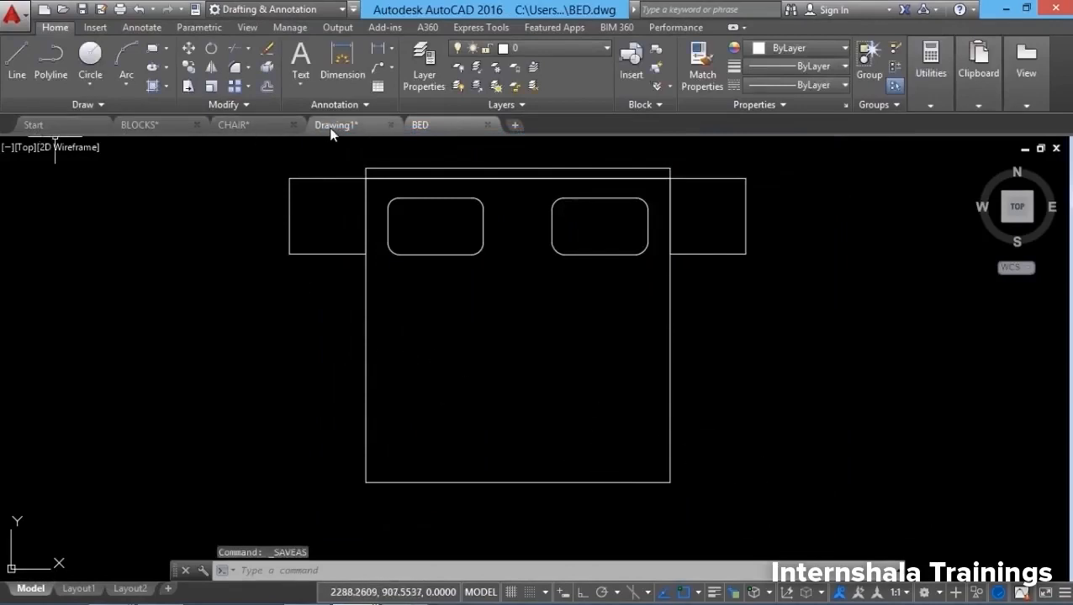
Step: Create a new blank drawing and turn its grid off
click(12, 12)
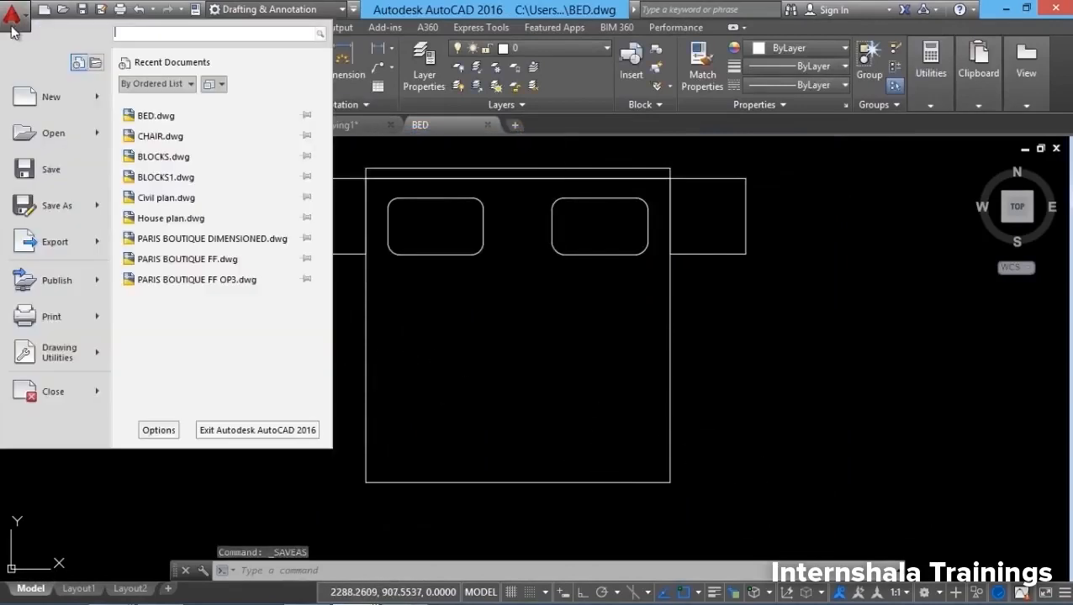
click(67, 107)
click(808, 479)
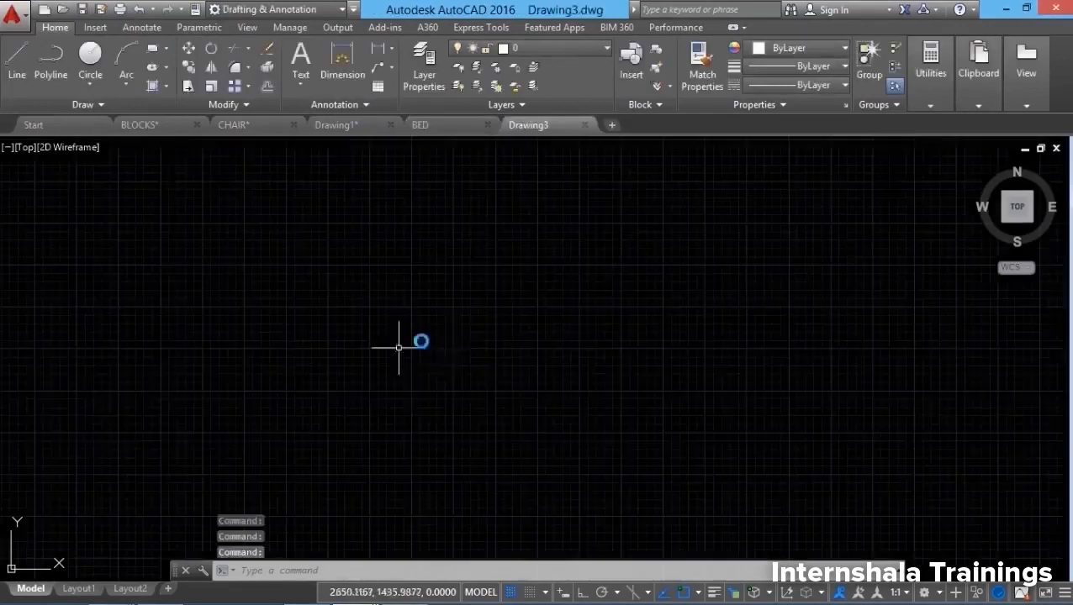
key(F7)
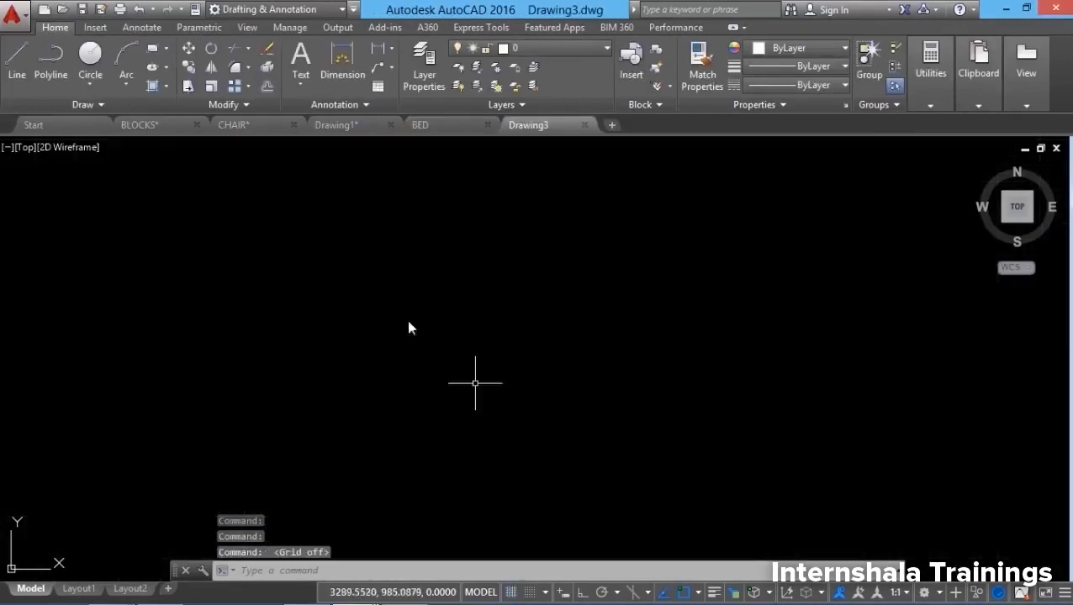
key(Escape)
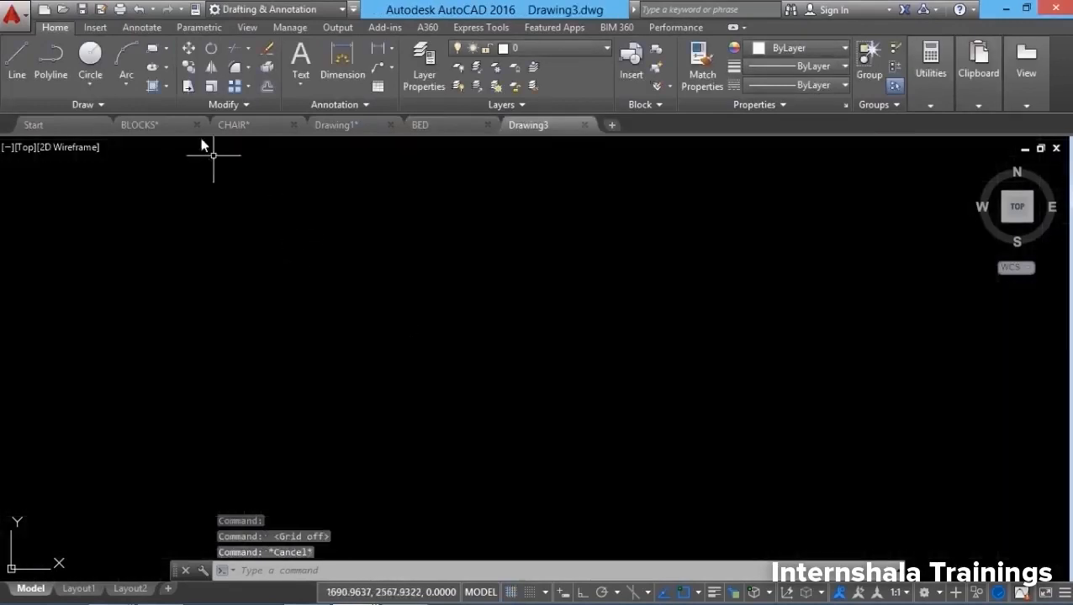
Step: Draw a rectangle with length 450 and width 550 in the new drawing using the Dimensions option
click(161, 46)
click(160, 47)
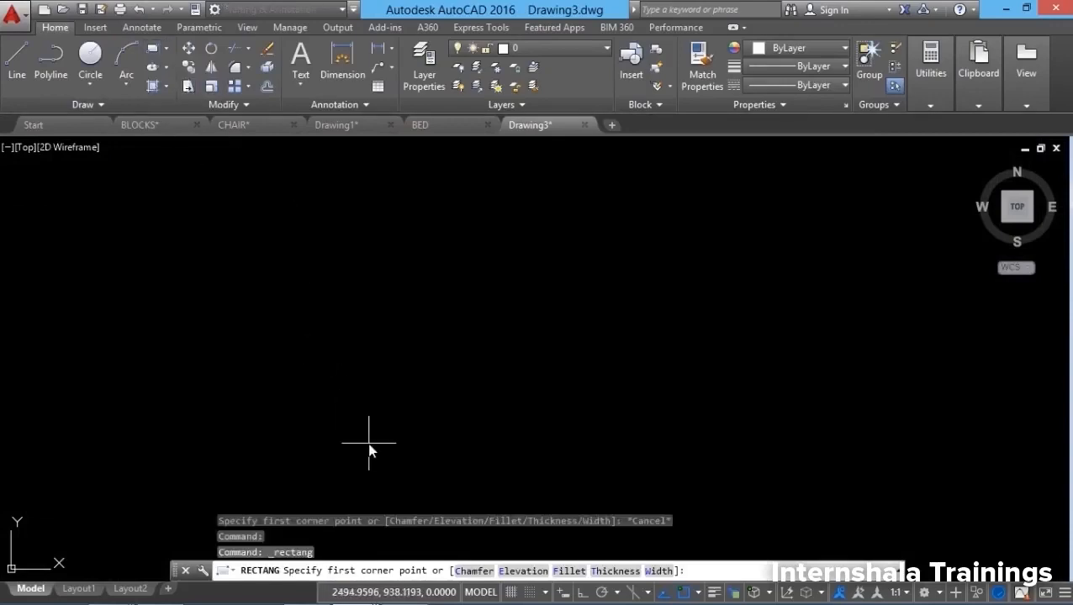
click(351, 456)
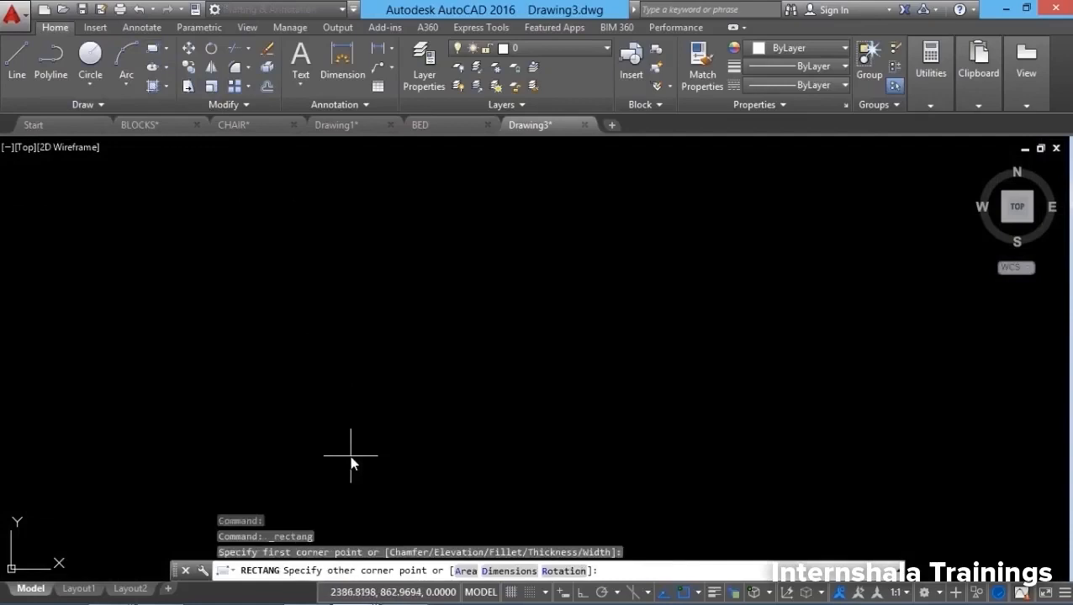
click(498, 577)
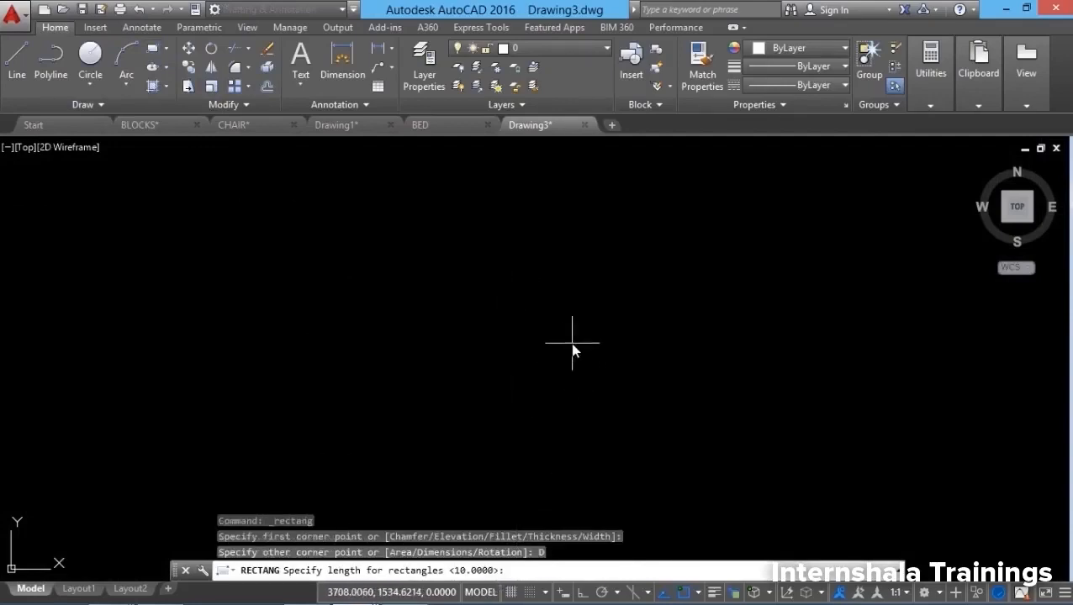
text(450)
key(Return)
text(5)
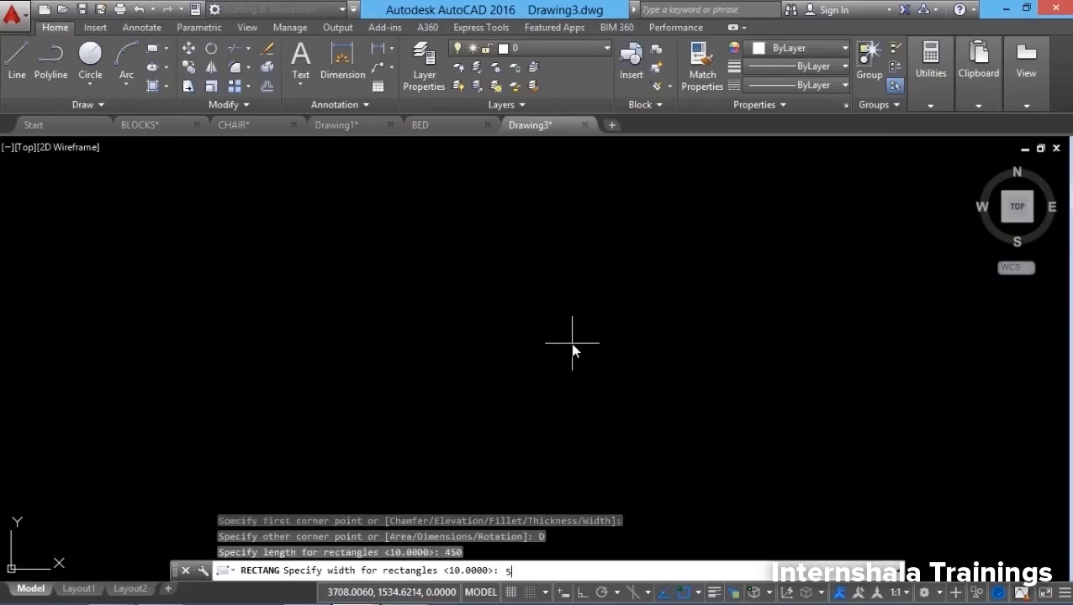
key(Return)
click(443, 347)
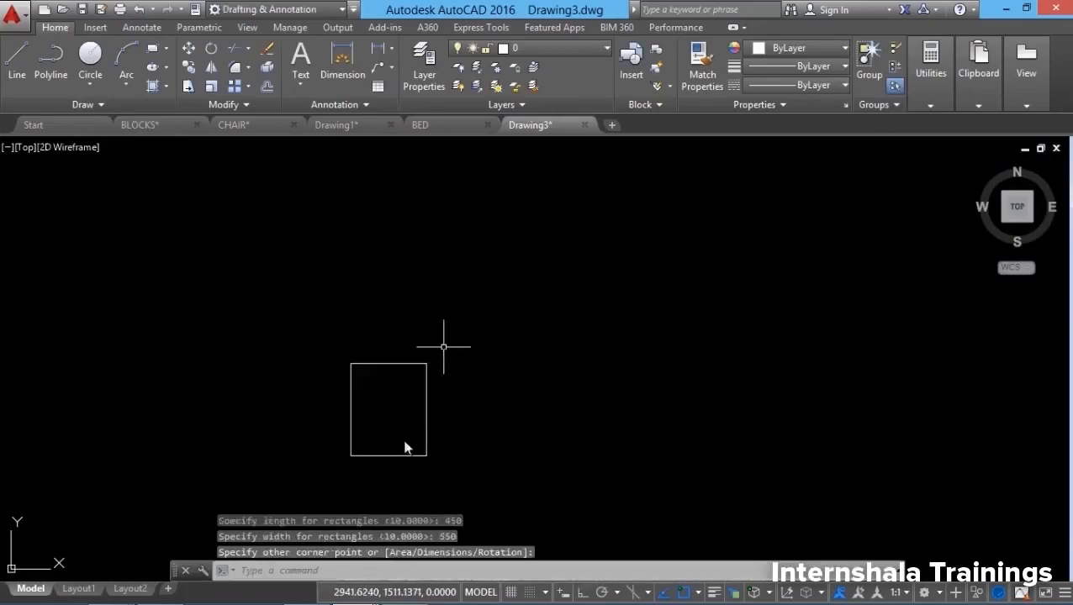
Step: Offset the 450 by 550 rectangle outward by 20
scroll(385, 447, up, 3)
middle_drag(385, 449, 441, 437)
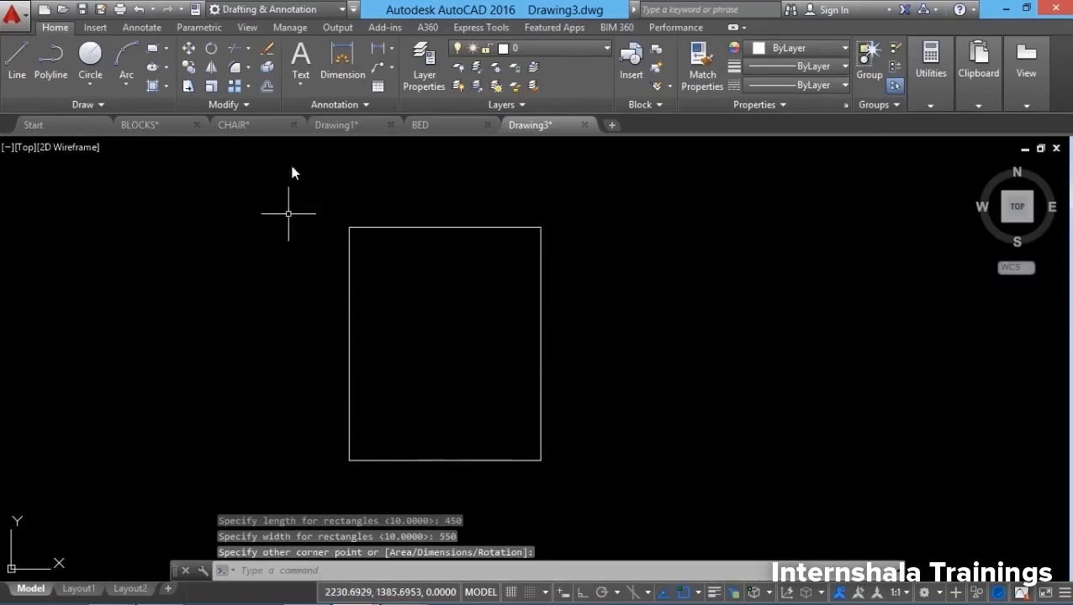
key(Escape)
click(267, 86)
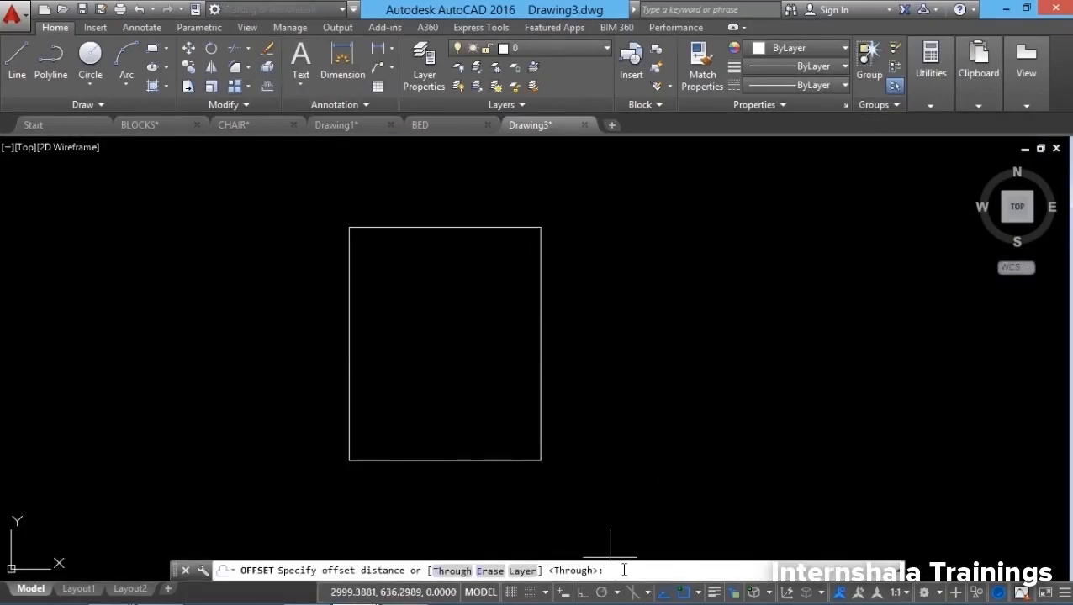
key(Return)
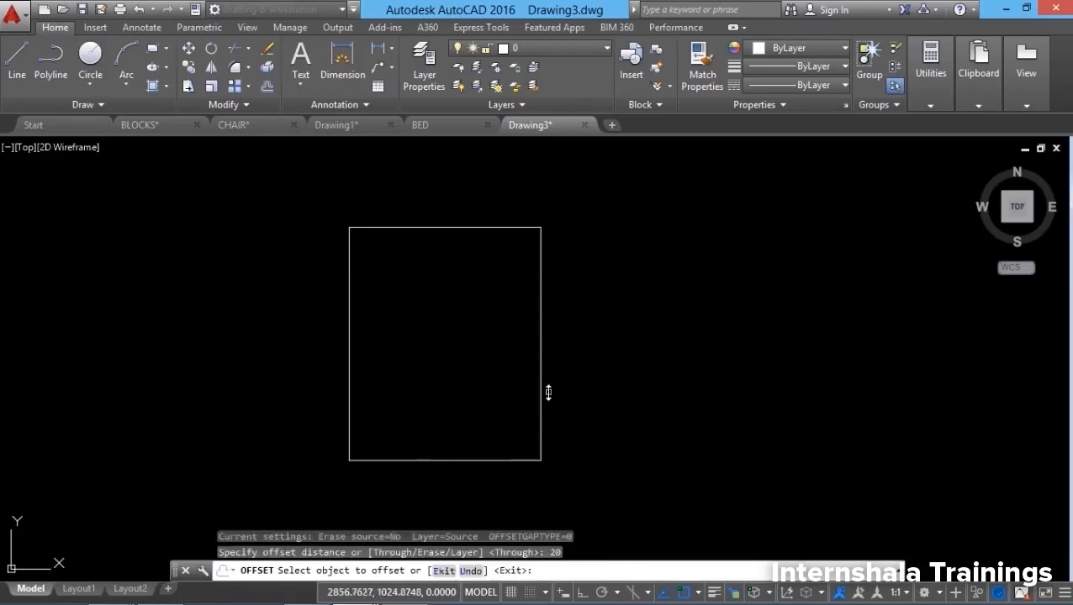
click(541, 393)
click(620, 380)
key(Escape)
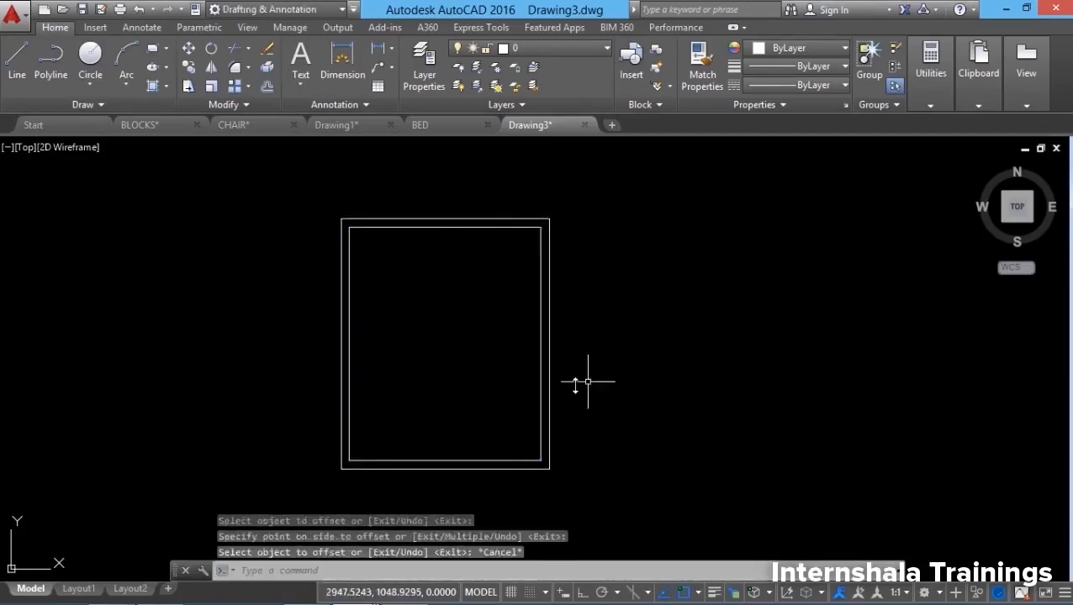
key(Escape)
scroll(422, 388, up, 2)
scroll(412, 377, down, 4)
scroll(412, 377, up, 2)
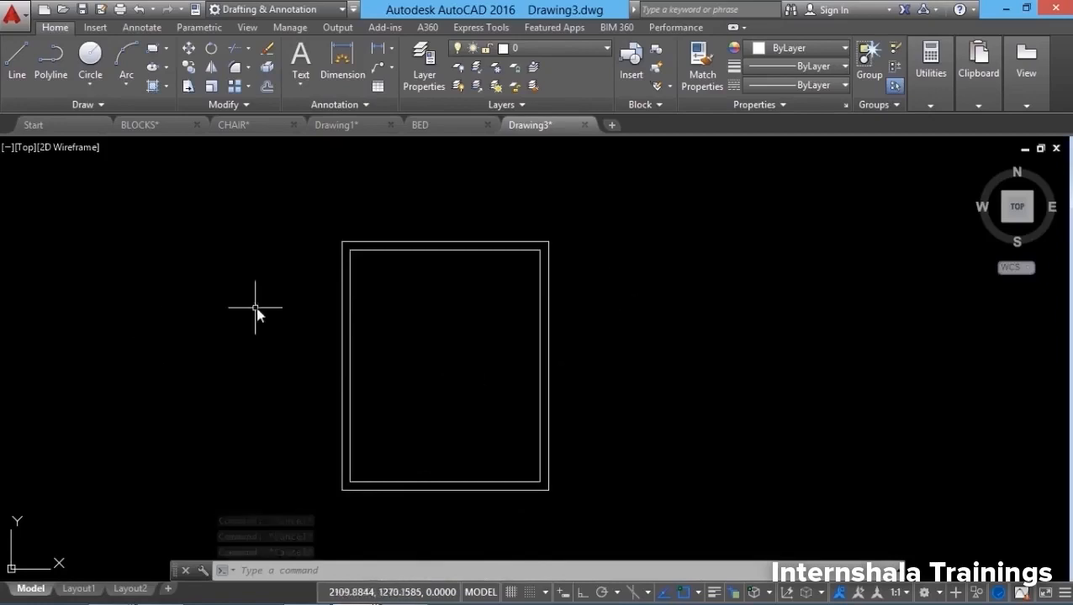
Step: Insert BED.dwg from the WB folder as a block at scale 1, placing it above and outside the double rectangle
click(629, 84)
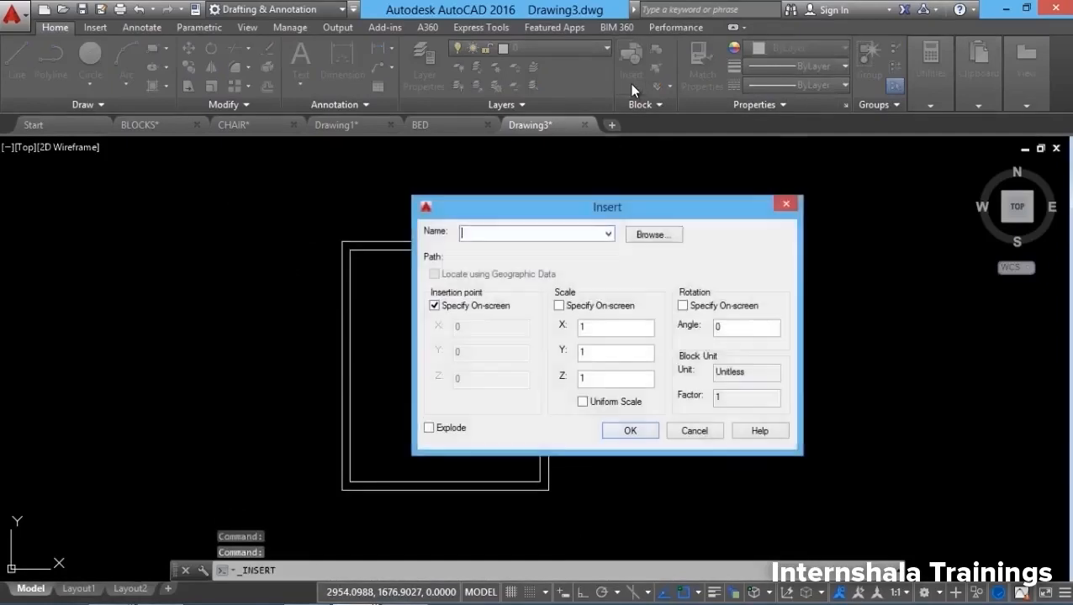
click(609, 235)
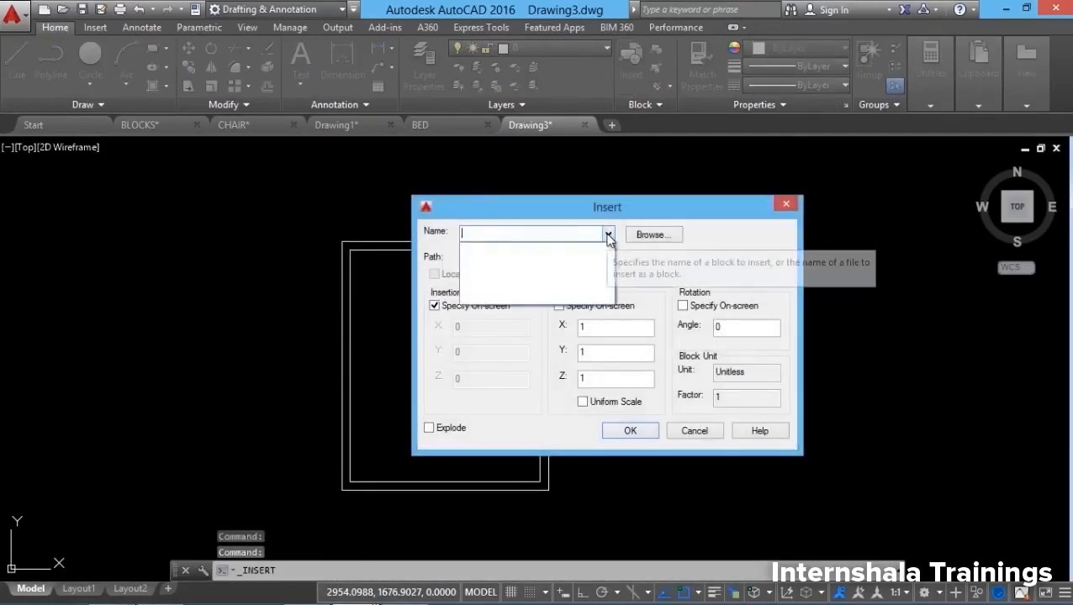
click(608, 238)
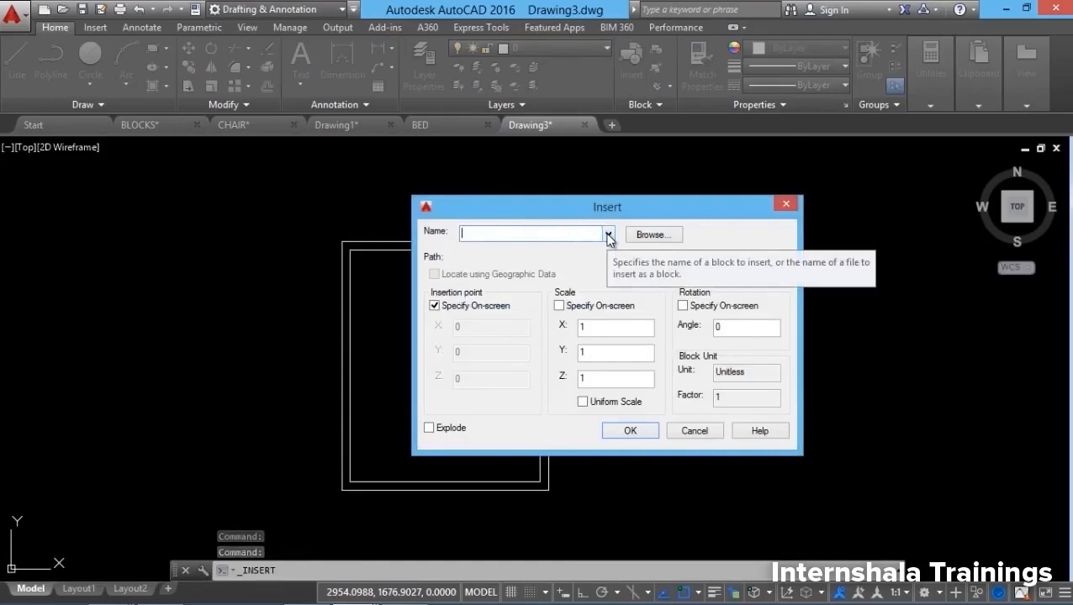
click(653, 235)
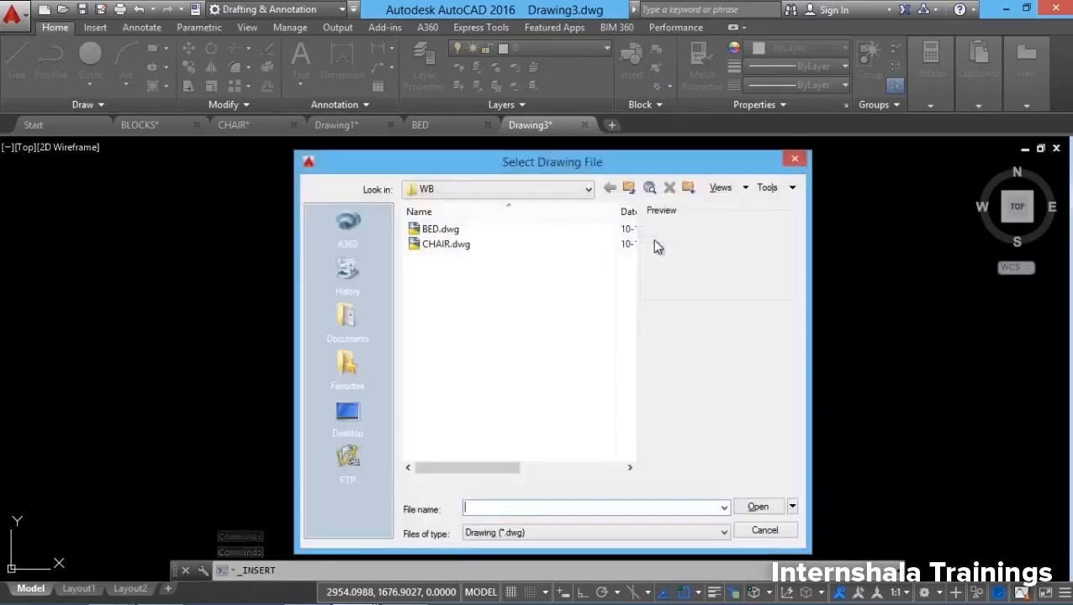
click(452, 238)
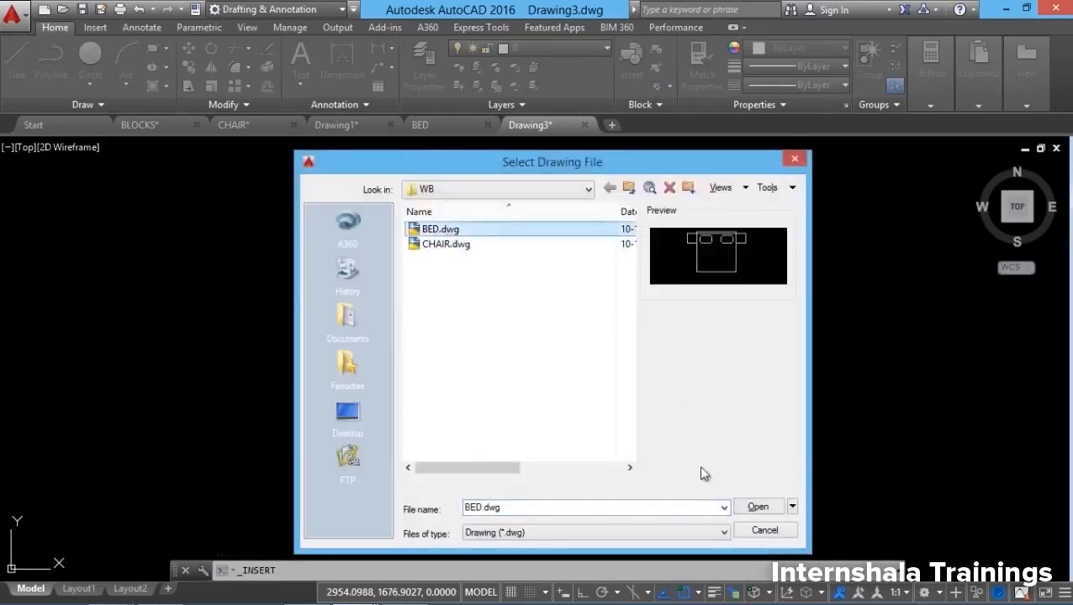
click(751, 508)
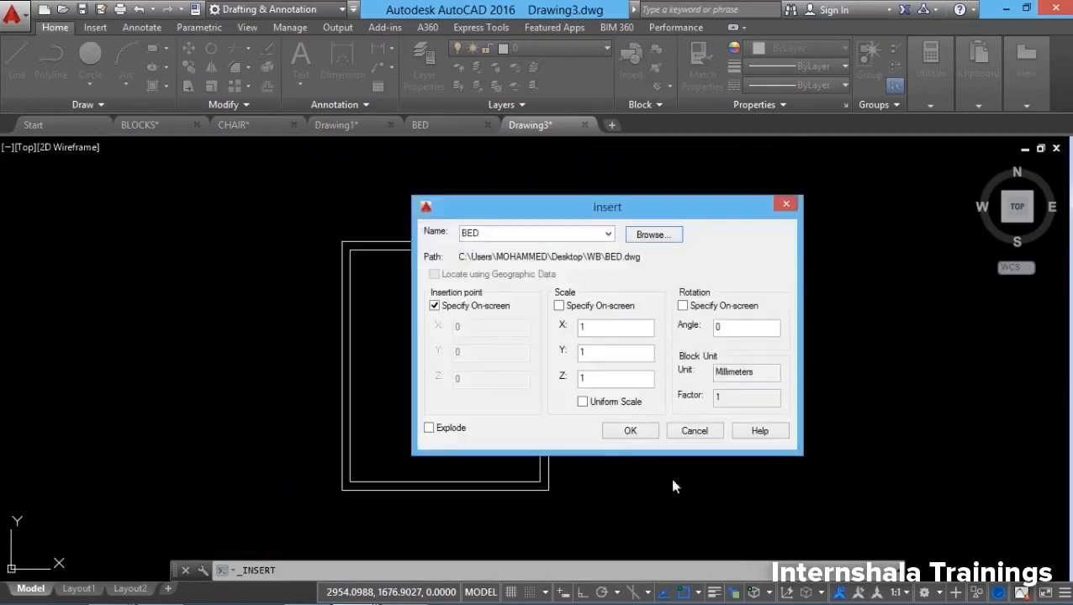
click(632, 431)
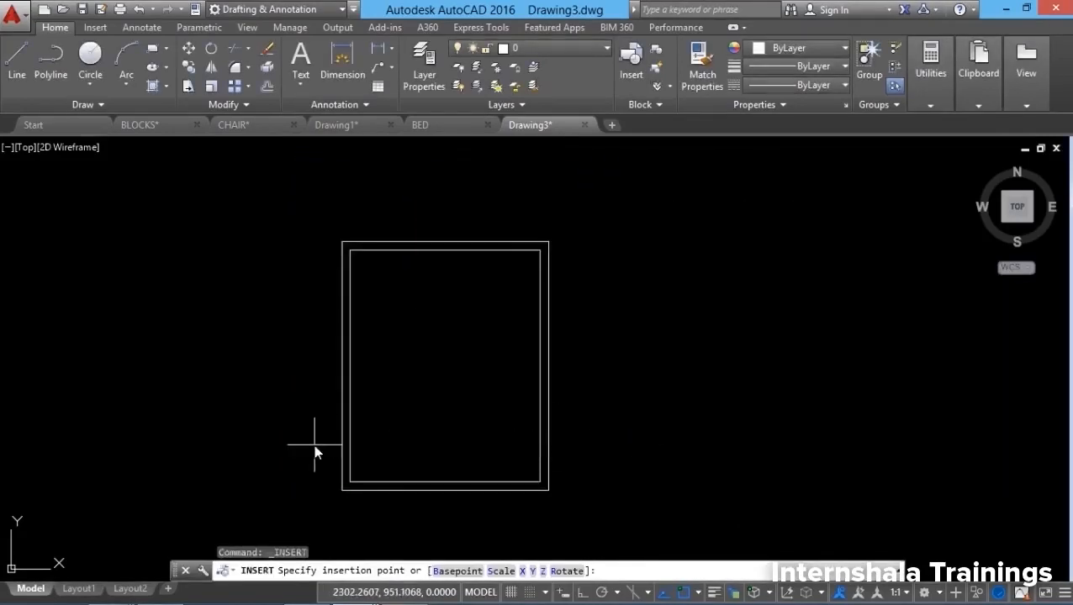
scroll(314, 444, down, 3)
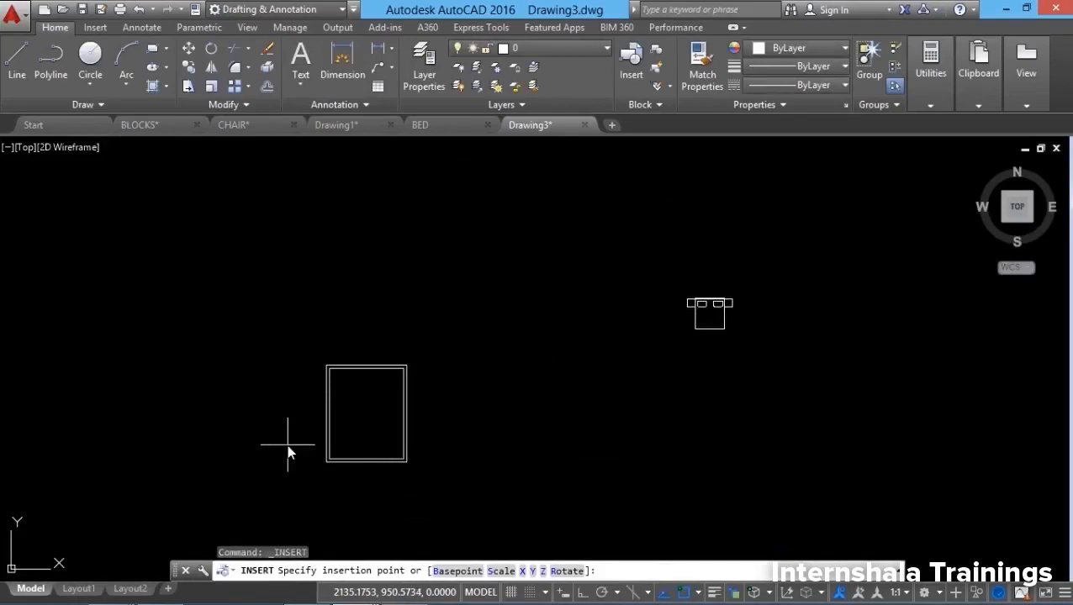
scroll(234, 451, up, 2)
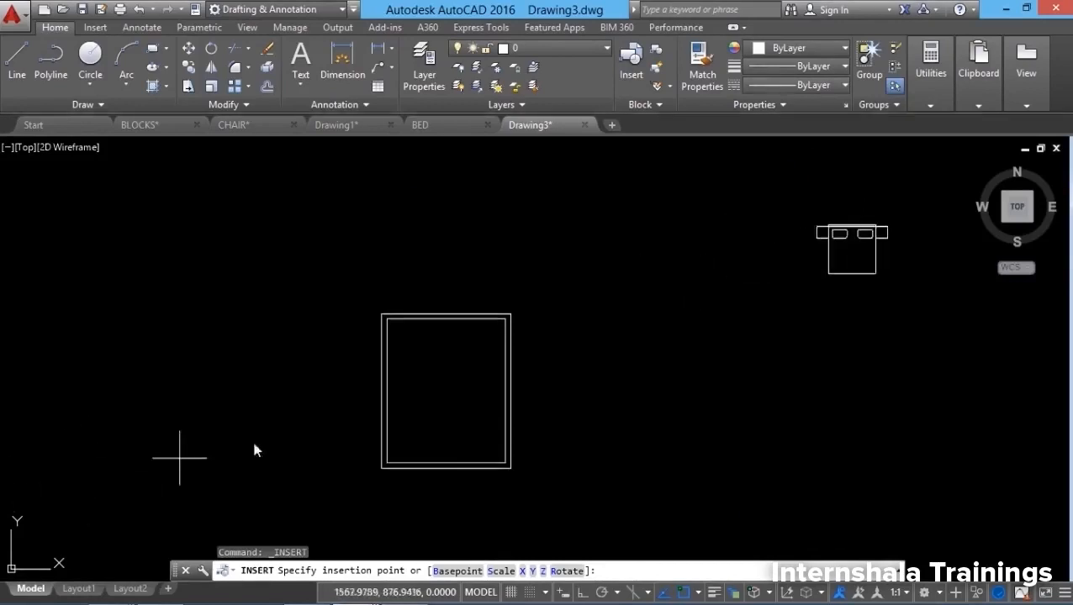
scroll(286, 430, down, 1)
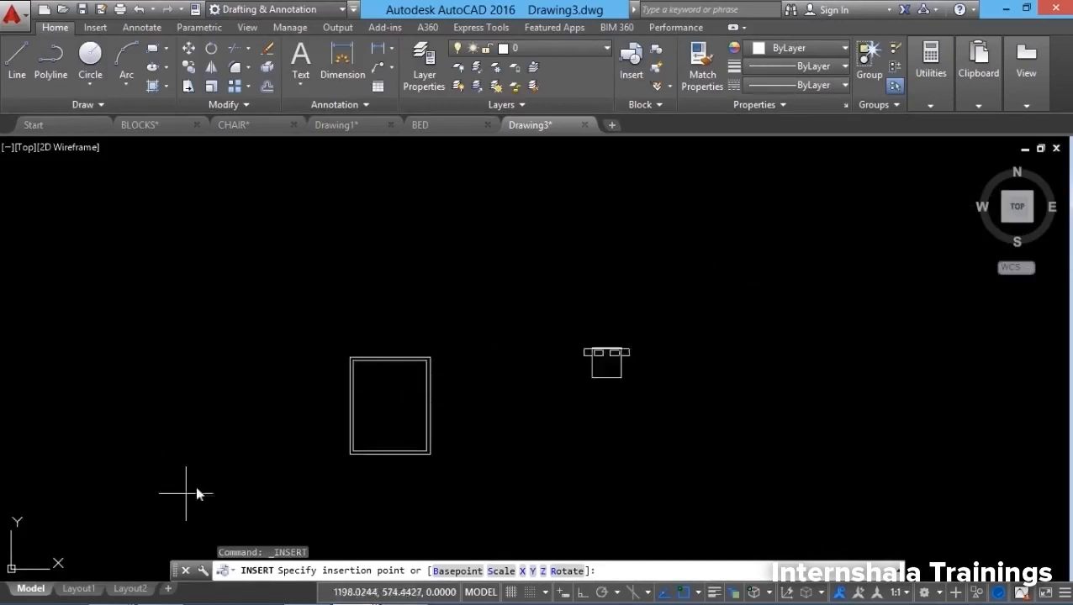
scroll(275, 436, down, 2)
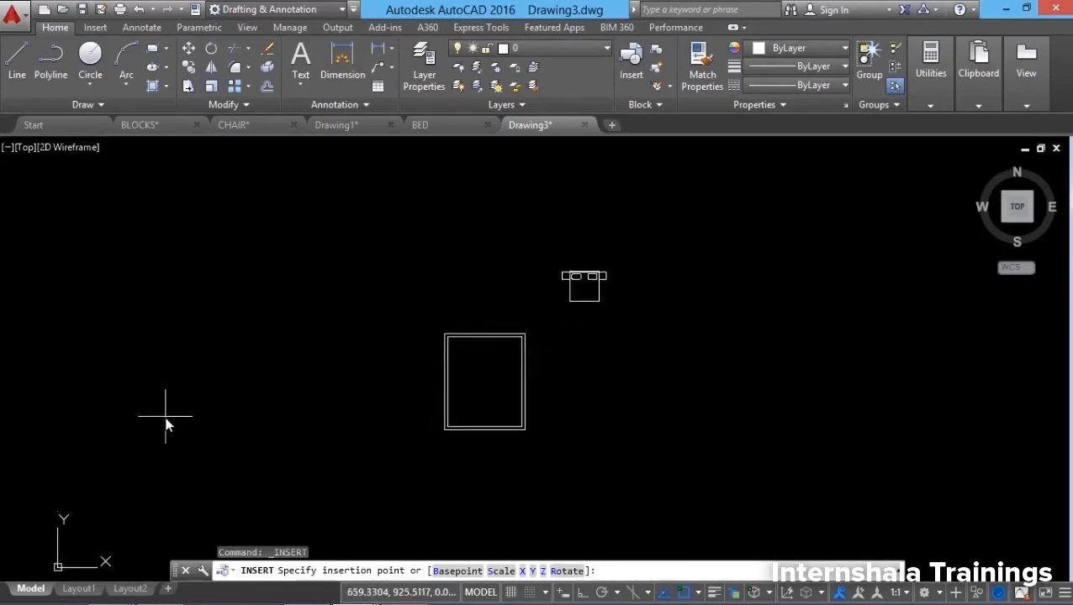
click(265, 400)
scroll(683, 297, up, 4)
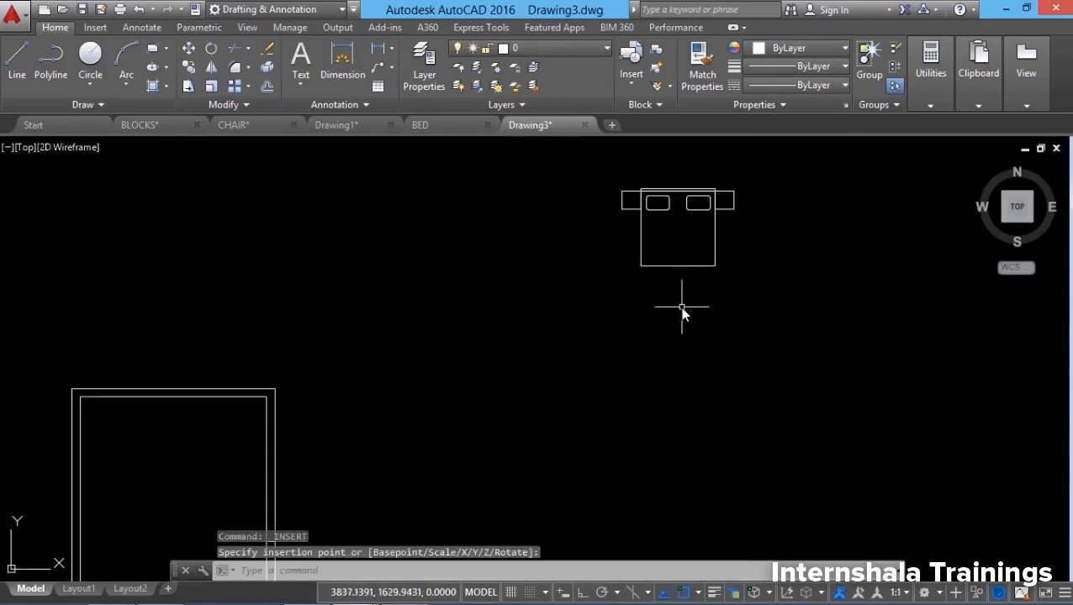
scroll(681, 307, down, 2)
Step: Move the bed block from the midpoint of its headboard's upper edge to the midpoint of the inner rectangle's upper edge
click(188, 48)
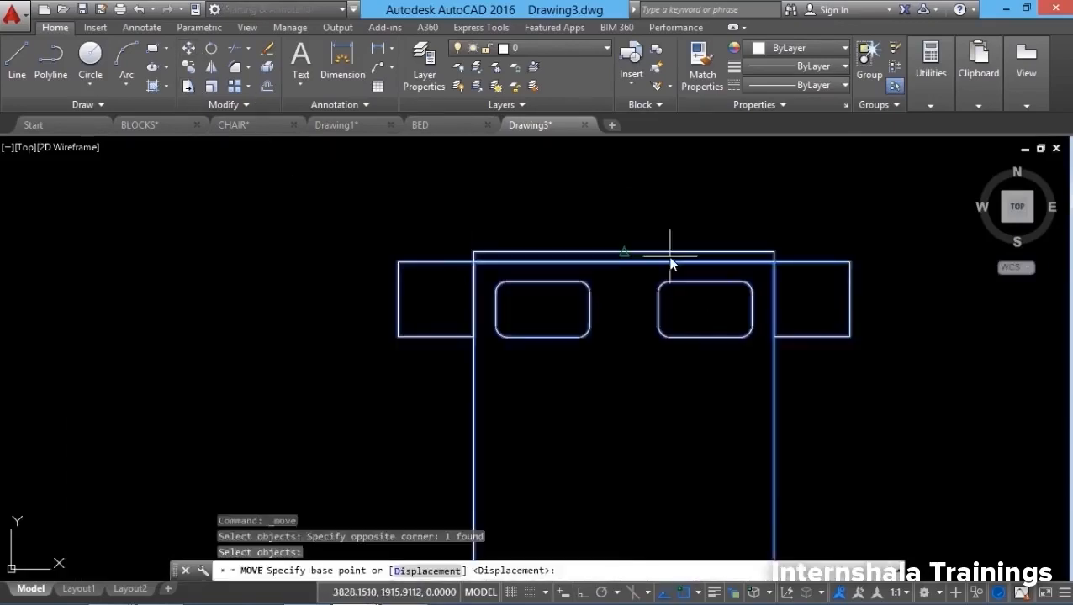
click(624, 251)
scroll(807, 199, down, 6)
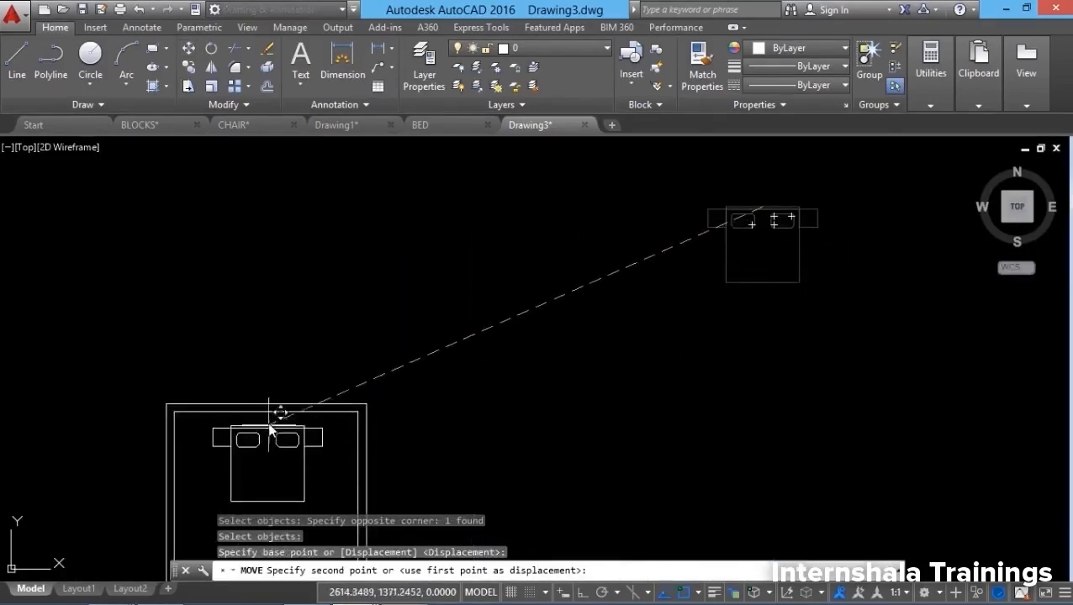
click(270, 427)
scroll(445, 374, up, 3)
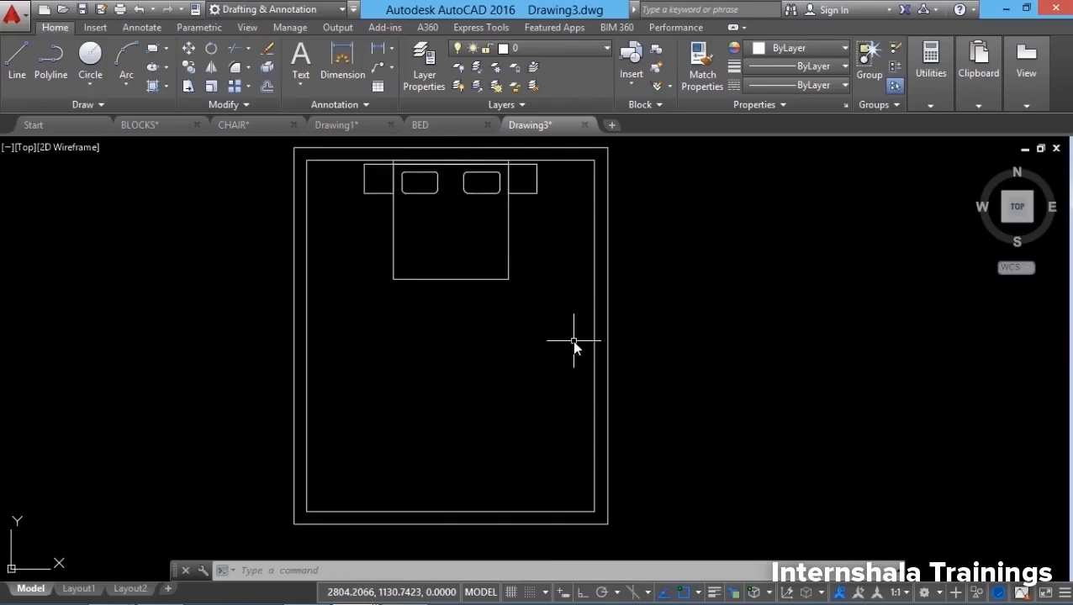
Step: Switch to the BED drawing and set its base point at the midpoint of the headboard's upper edge
click(444, 129)
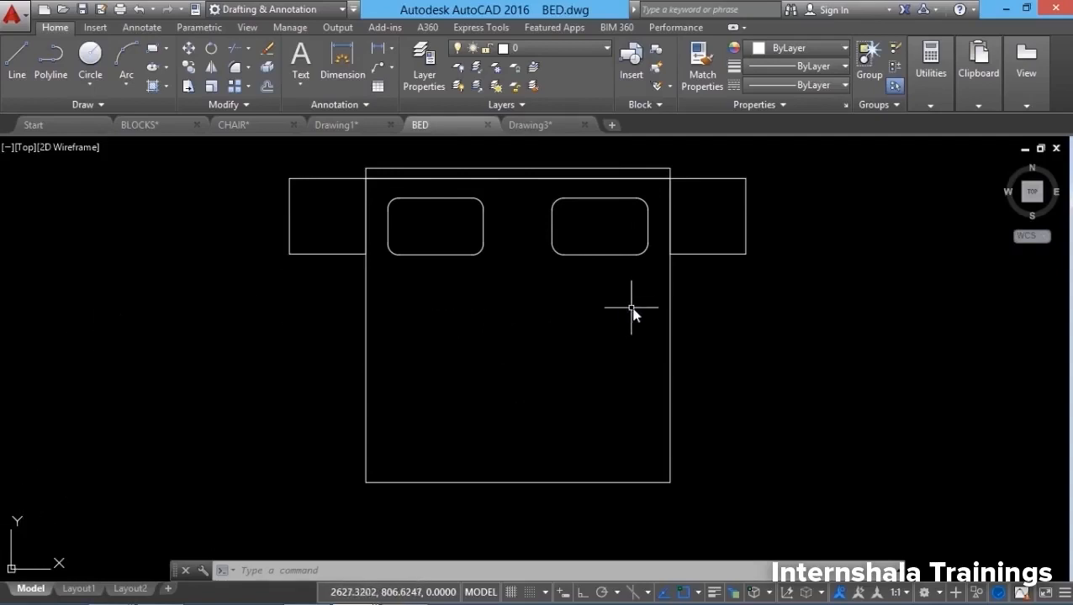
click(659, 105)
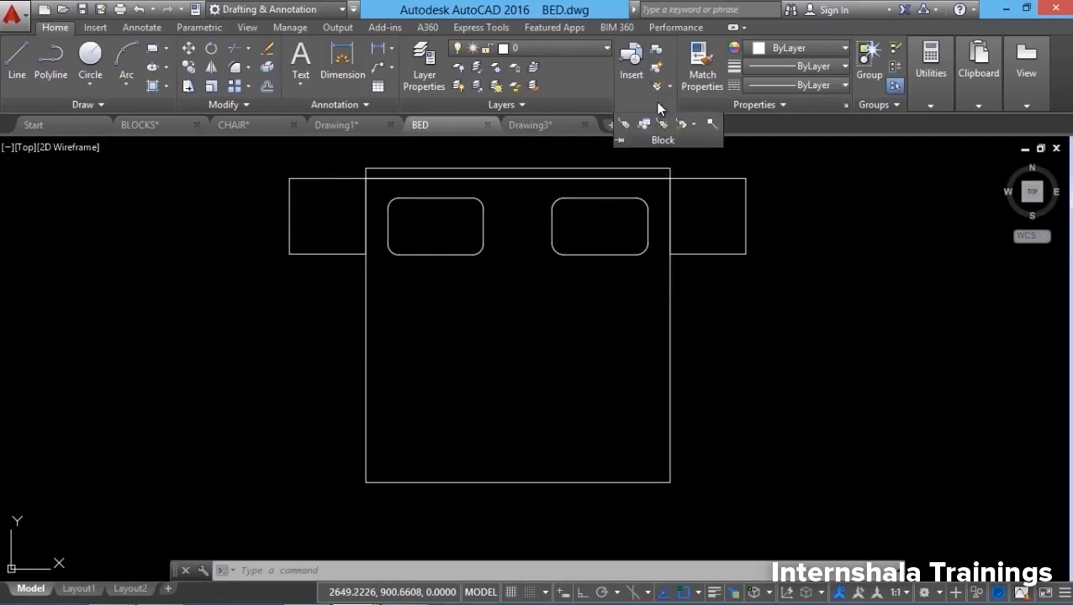
click(711, 123)
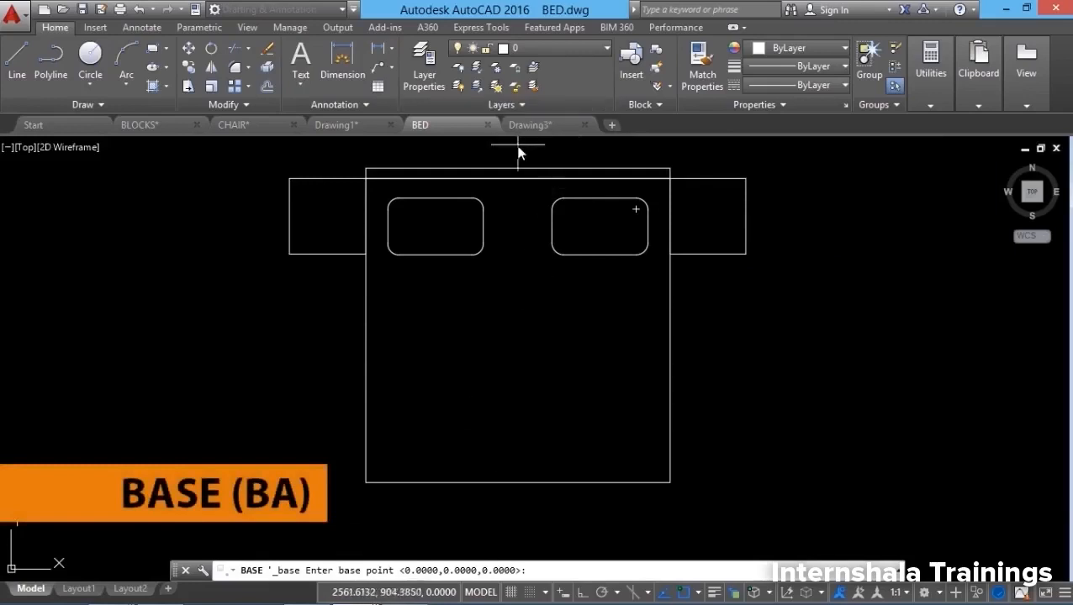
click(517, 171)
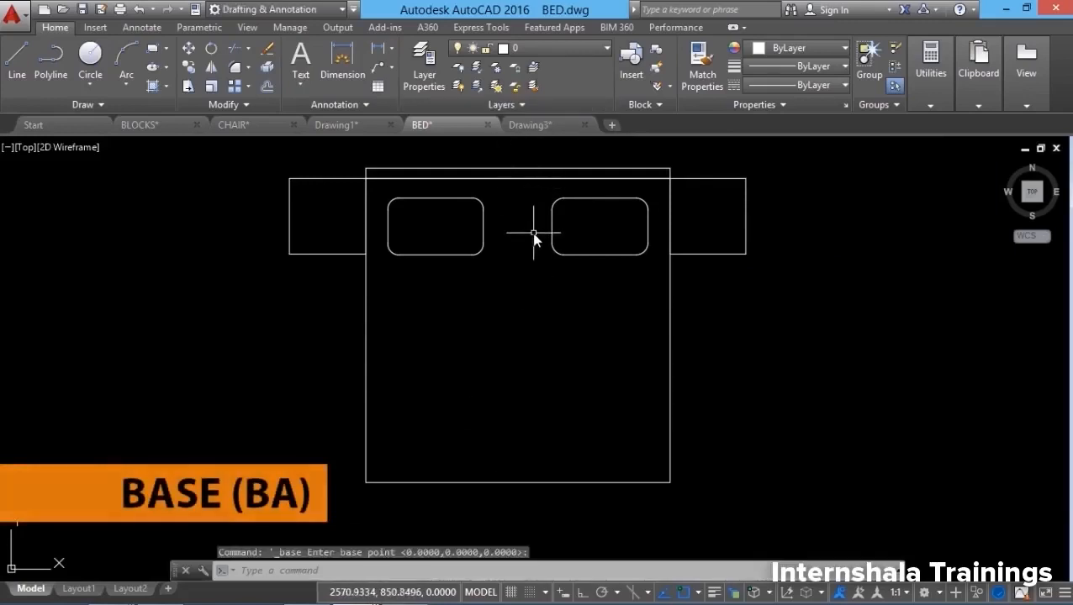
click(140, 202)
key(Escape)
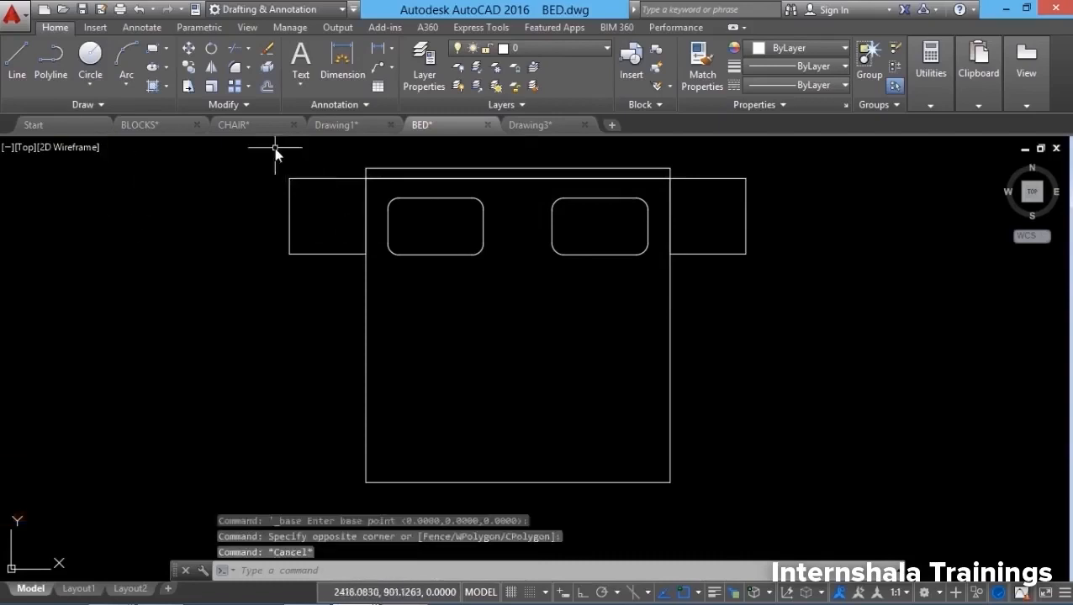
Step: Change the colour of all the bed's objects to 205,105,40 and save the BED drawing
click(276, 149)
click(800, 528)
click(804, 48)
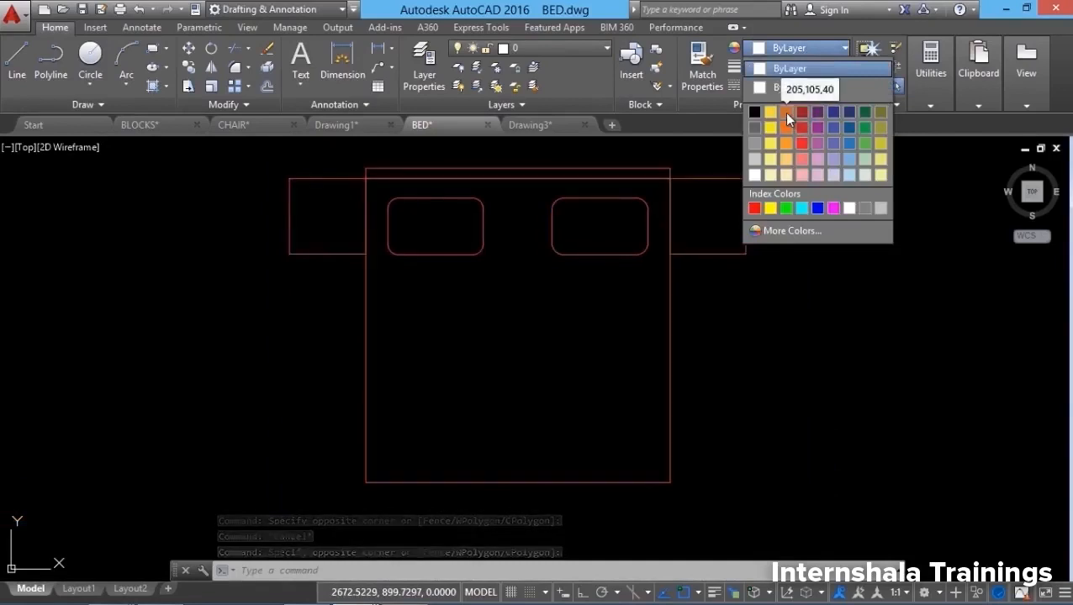
key(Escape)
key(Escape)
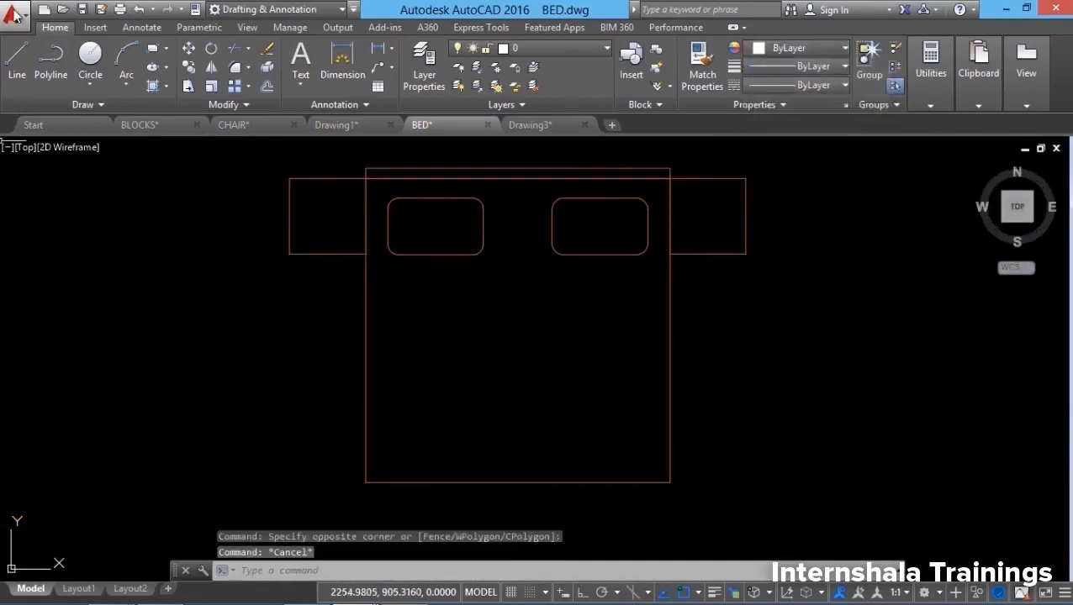
click(12, 13)
click(40, 178)
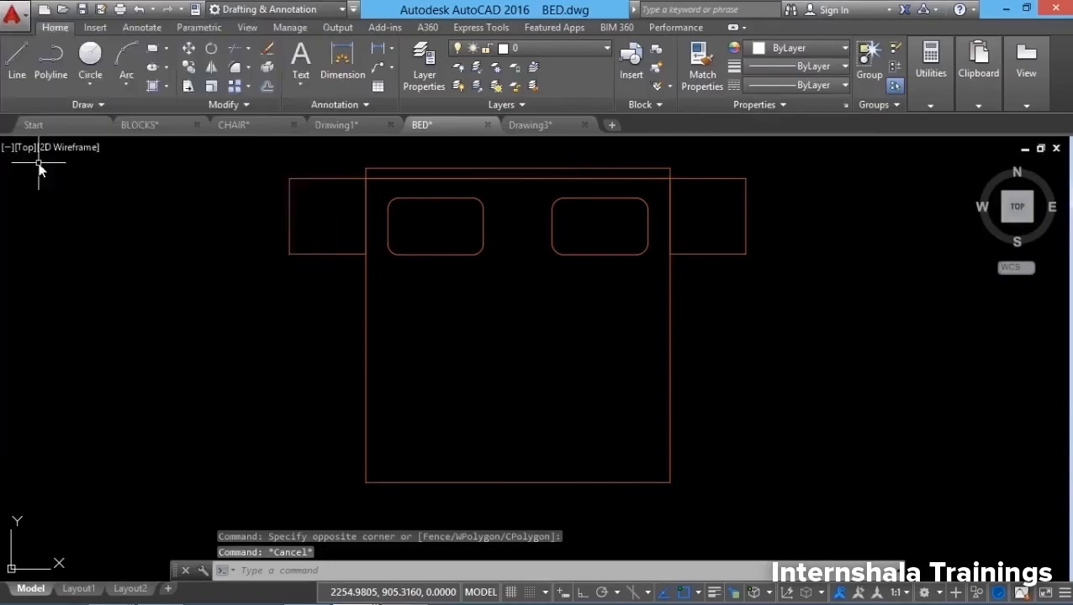
Step: Return to Drawing3 and erase the bed block inside the double rectangle
click(526, 127)
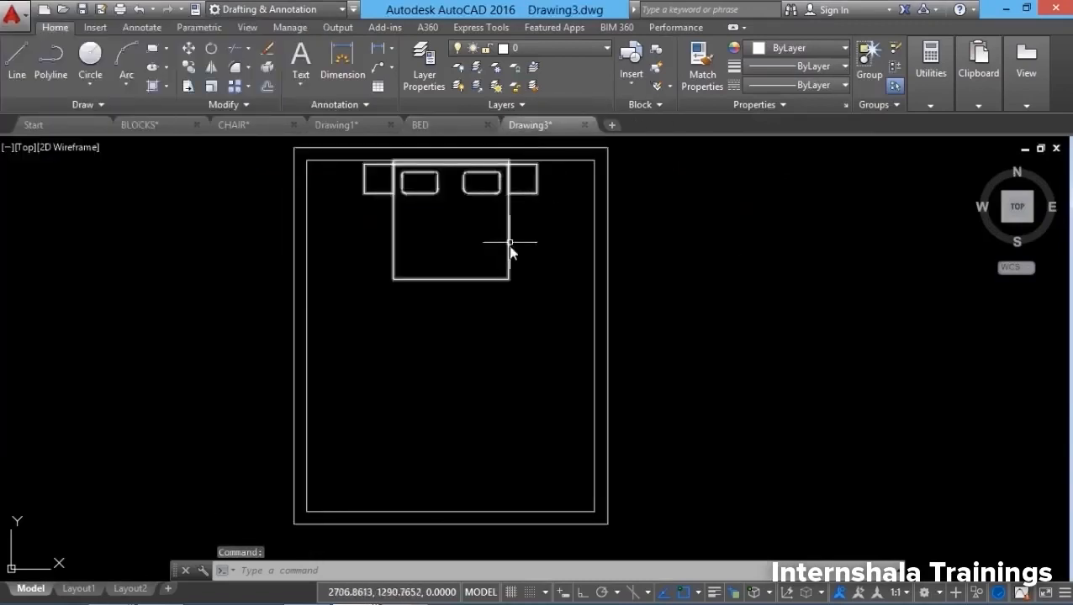
click(508, 280)
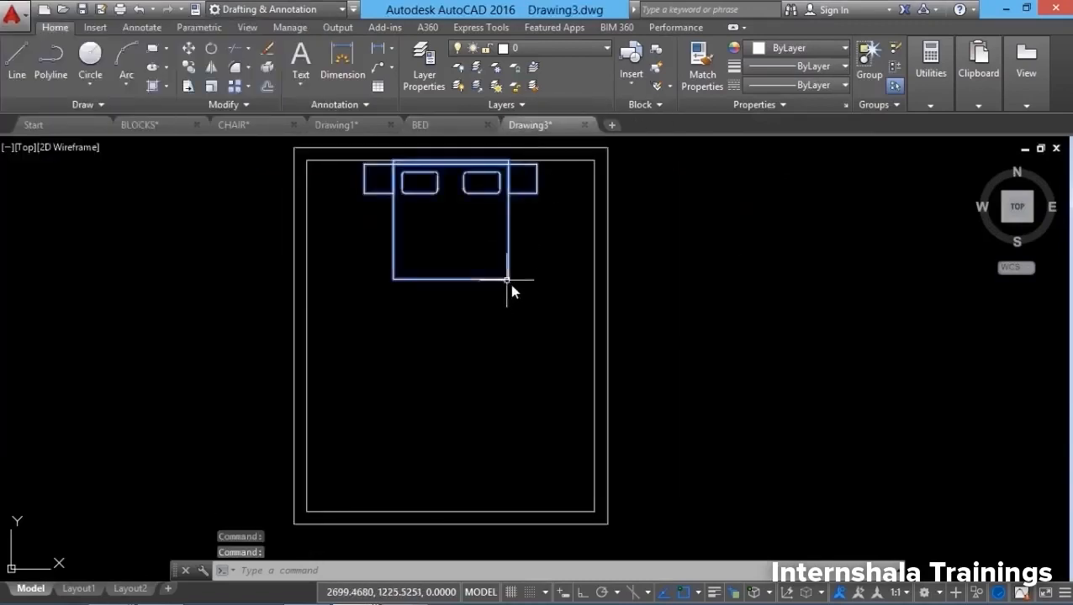
click(267, 47)
key(Escape)
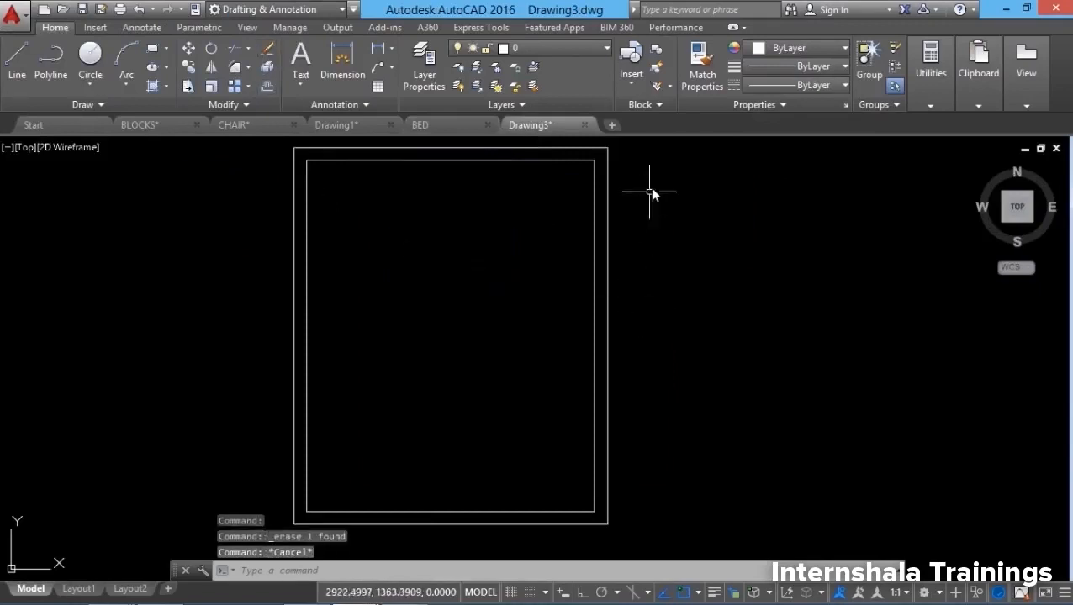
Step: Insert BED.dwg again from the WB folder, redefining the block, and place it at the midpoint of the inner rectangle's upper edge
click(631, 77)
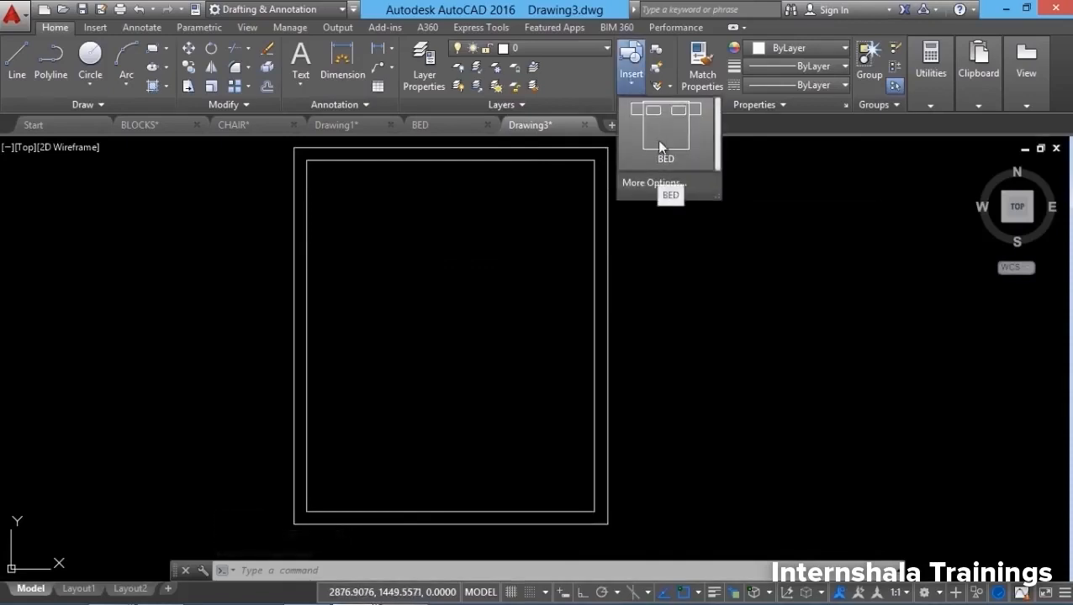
click(647, 184)
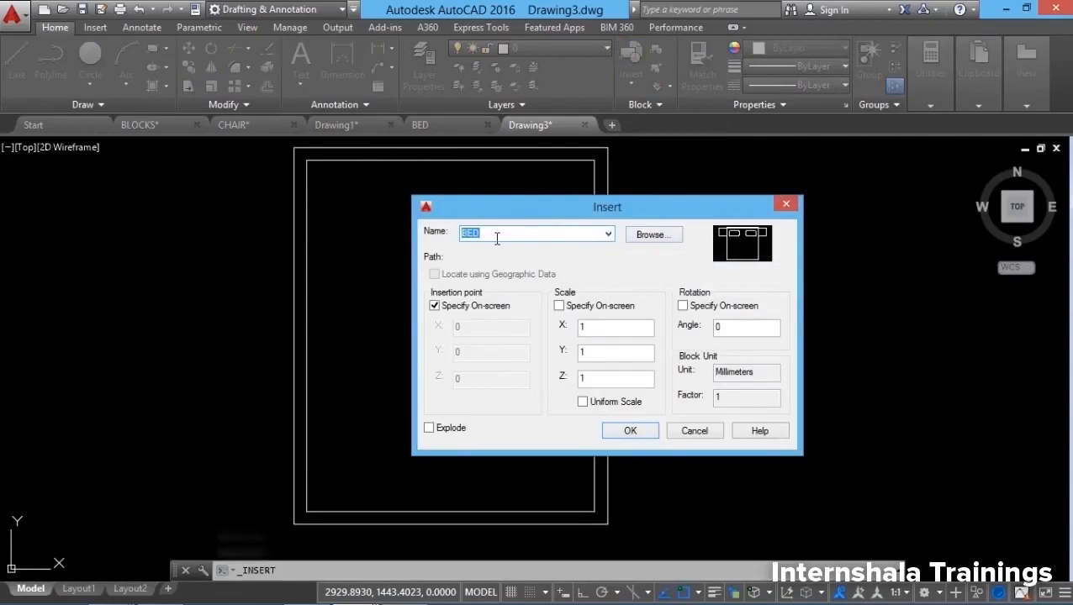
click(655, 234)
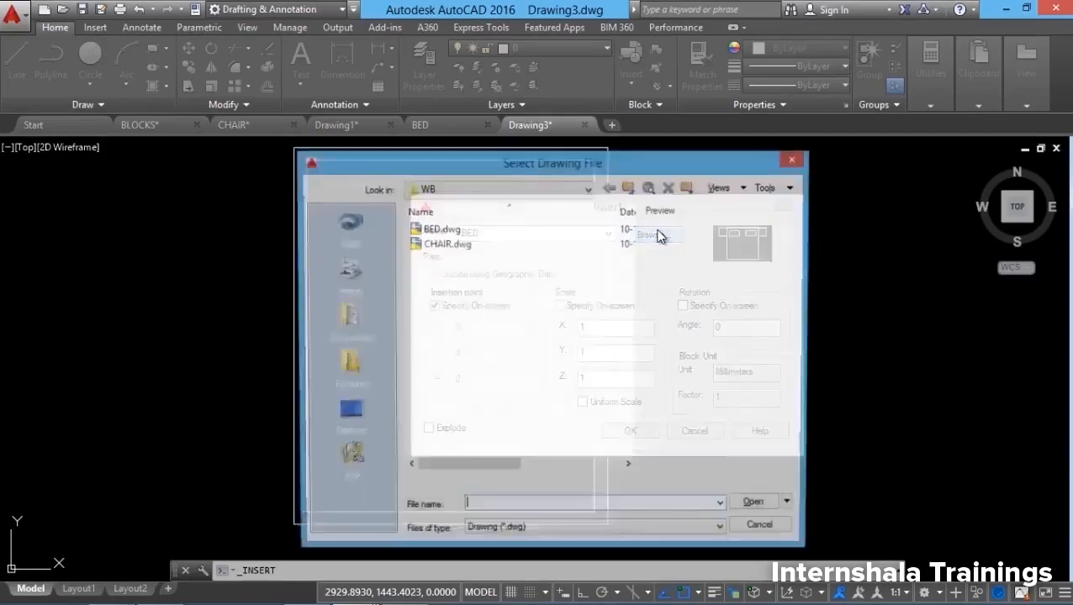
click(457, 230)
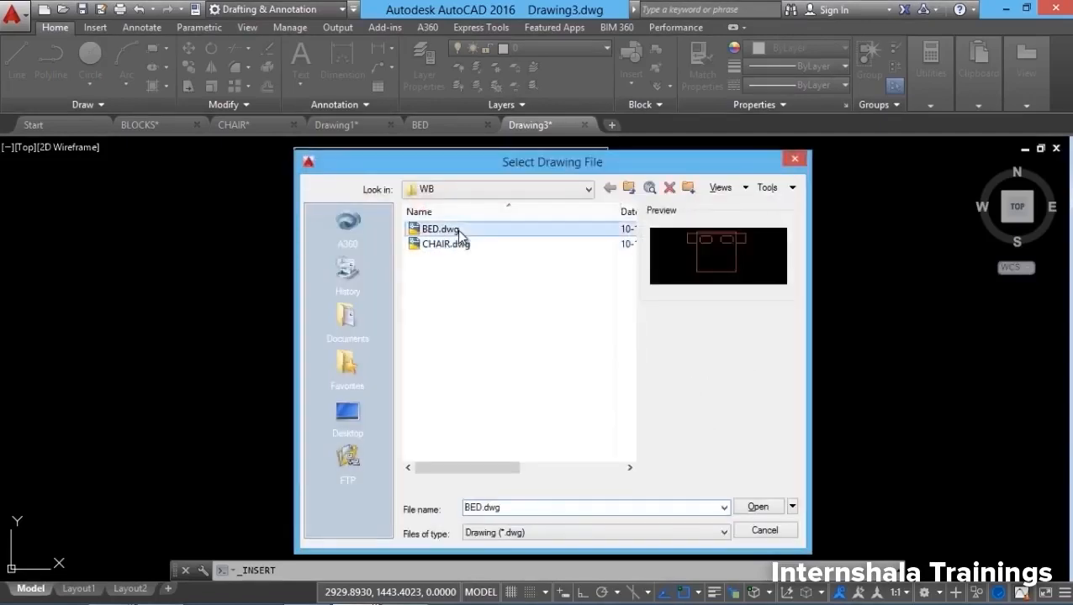
click(757, 507)
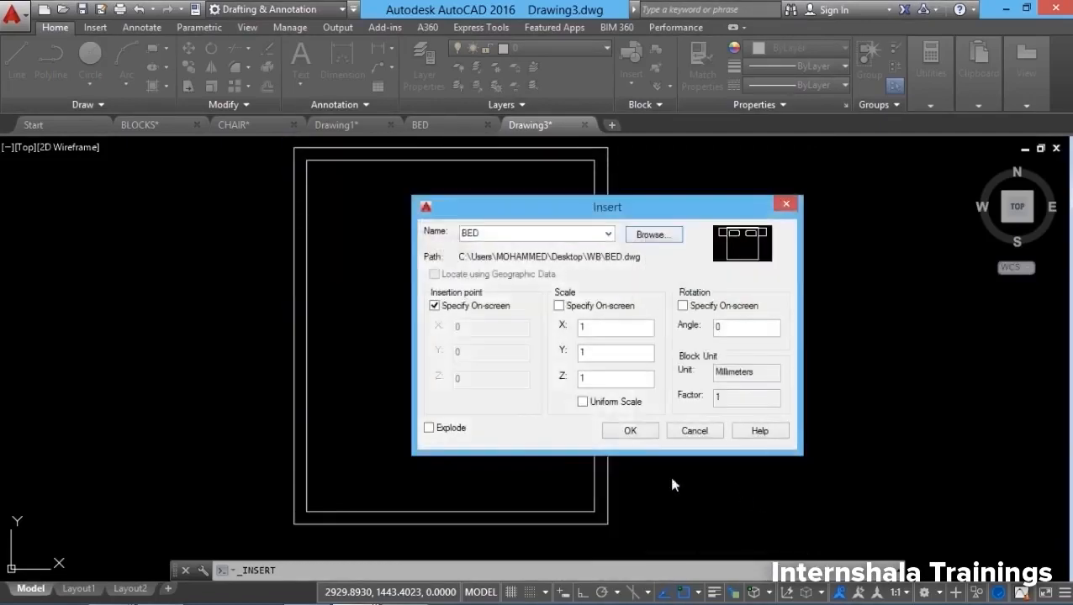
click(630, 433)
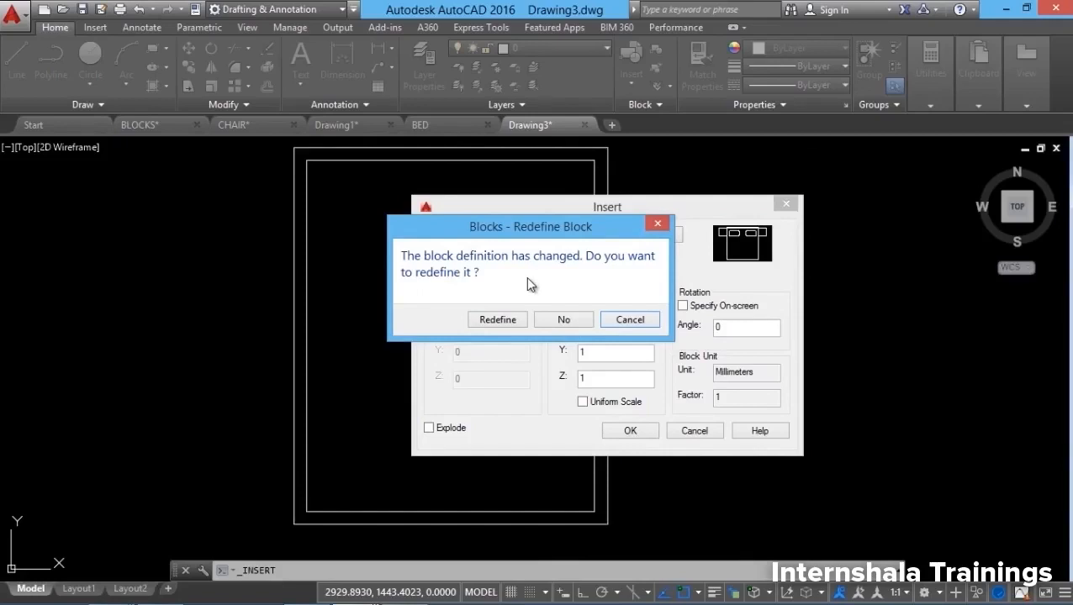
click(507, 324)
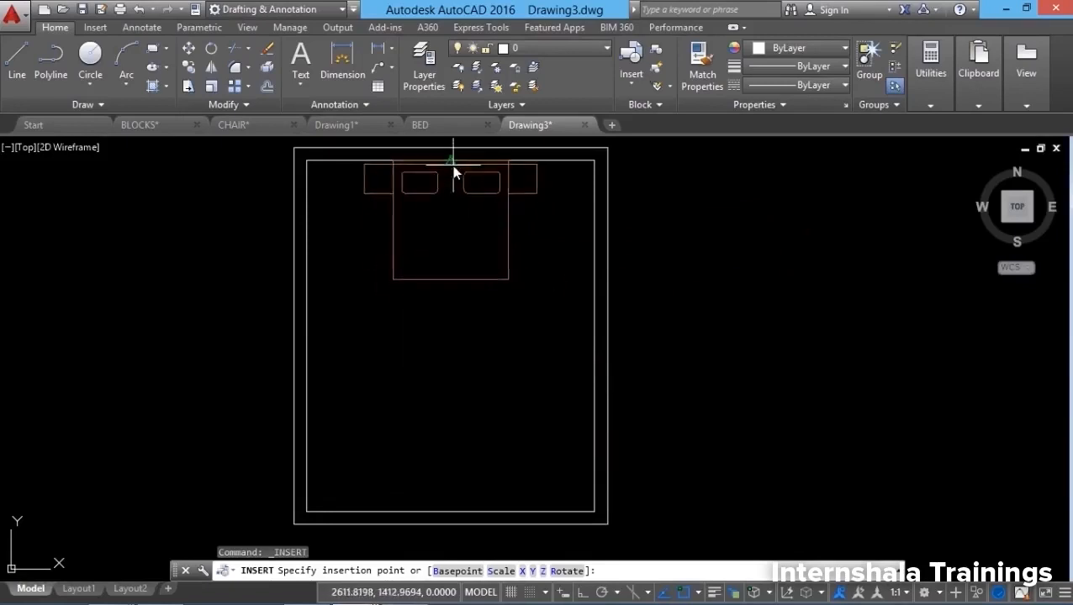
click(453, 167)
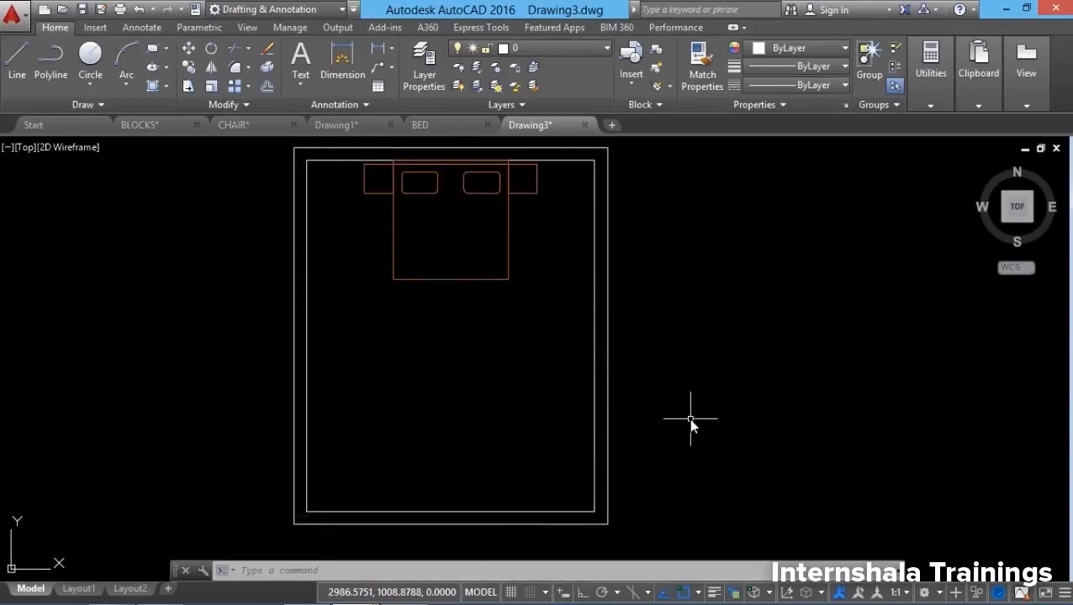
scroll(770, 426, down, 1)
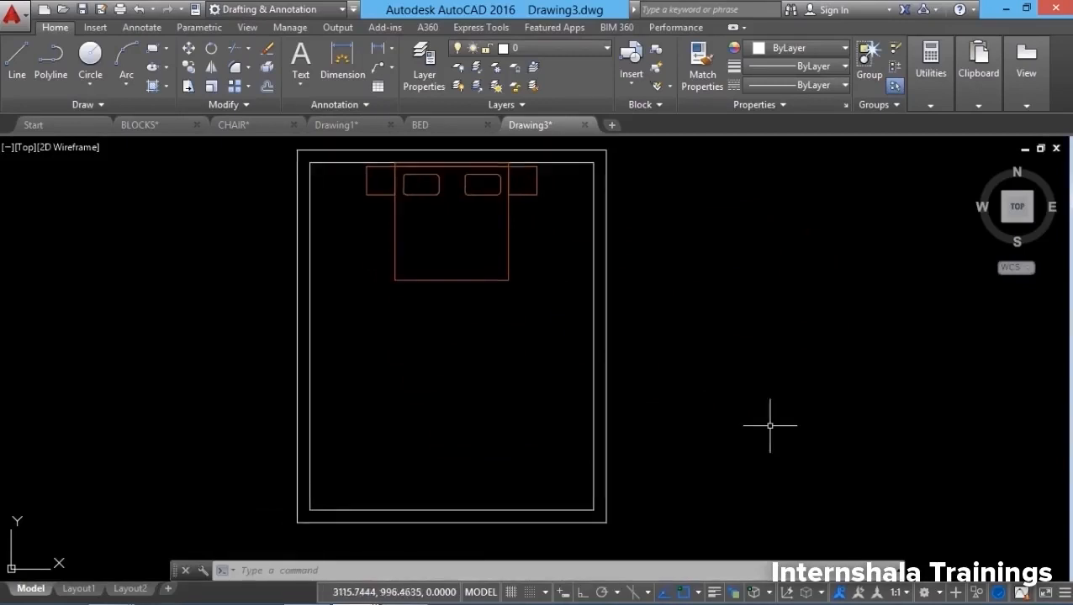